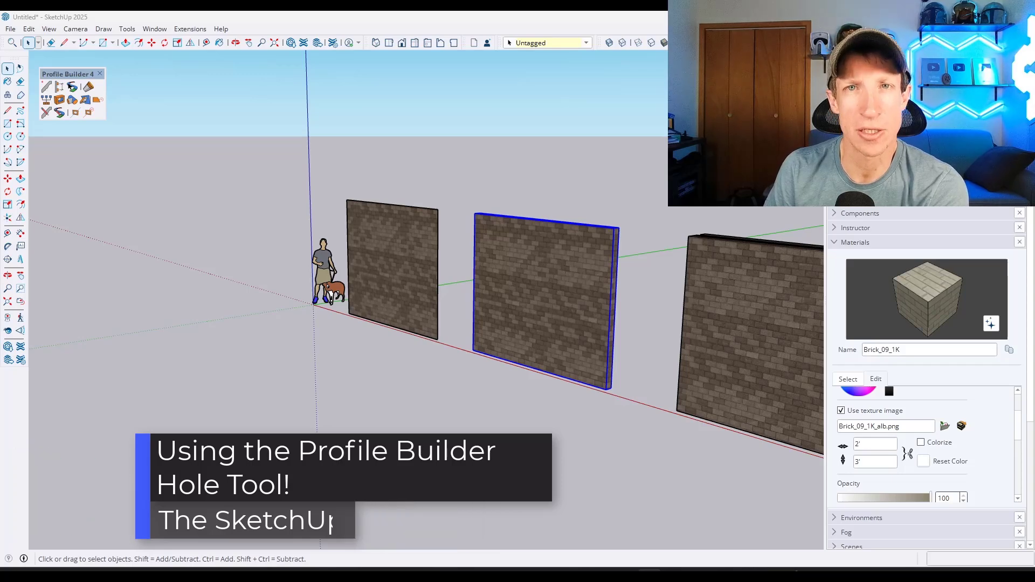
- Draw a door outline with lines on the first wall's face, about 7' tall and 3' wide, from its base
middle_drag(390, 263, 496, 254)
scroll(366, 265, up, 2)
scroll(367, 268, up, 2)
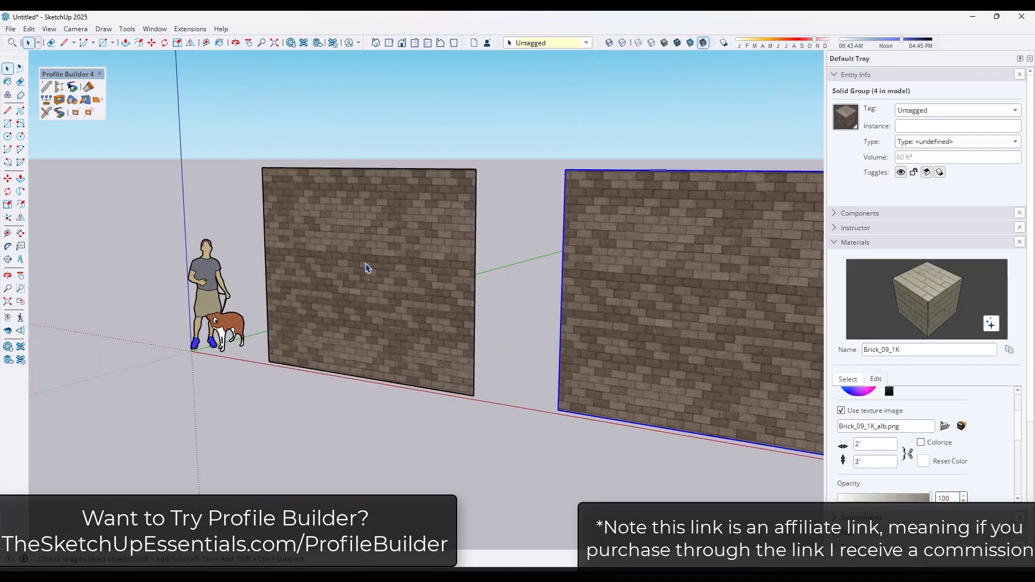
click(366, 268)
key(l)
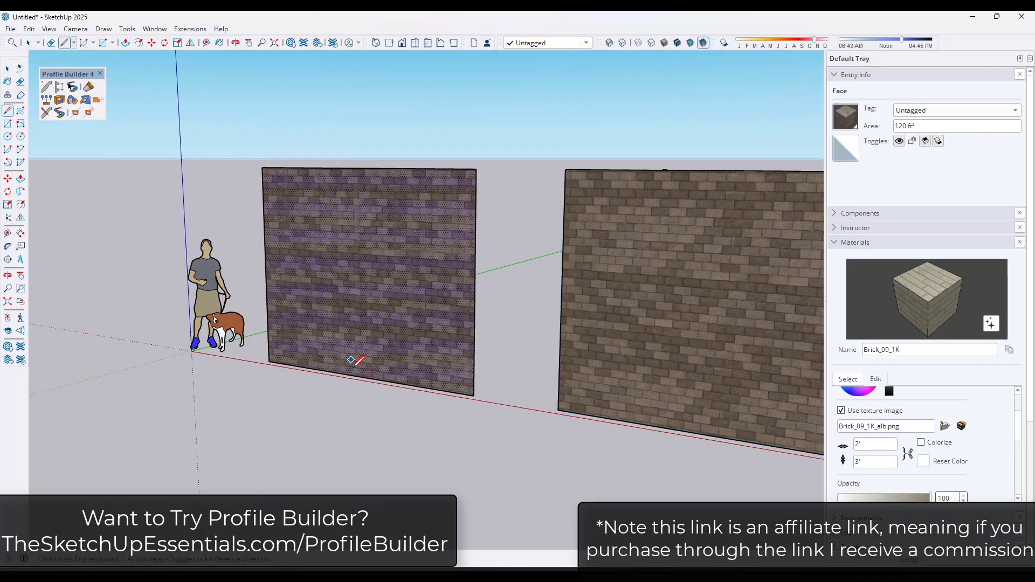
click(353, 375)
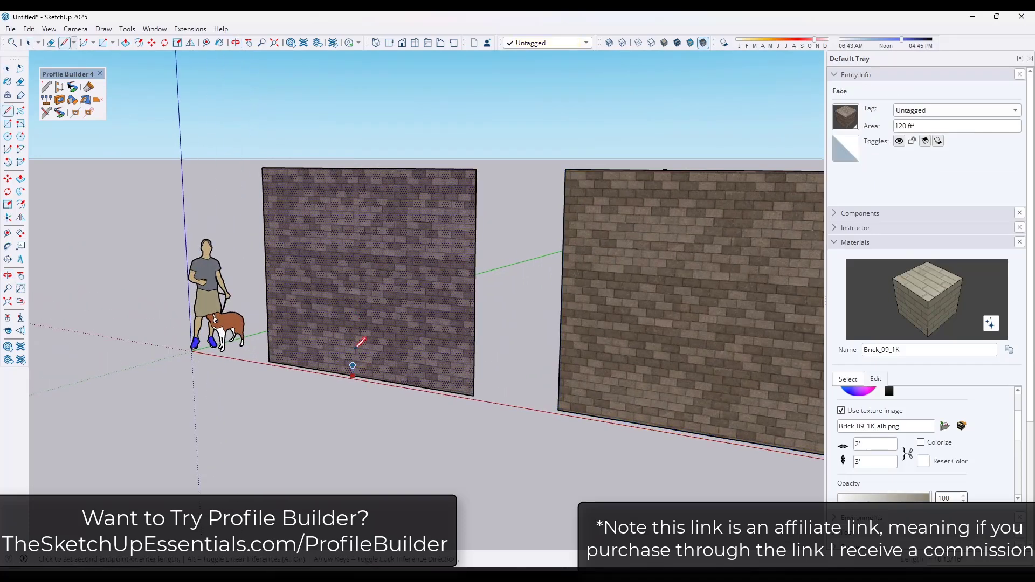
click(352, 297)
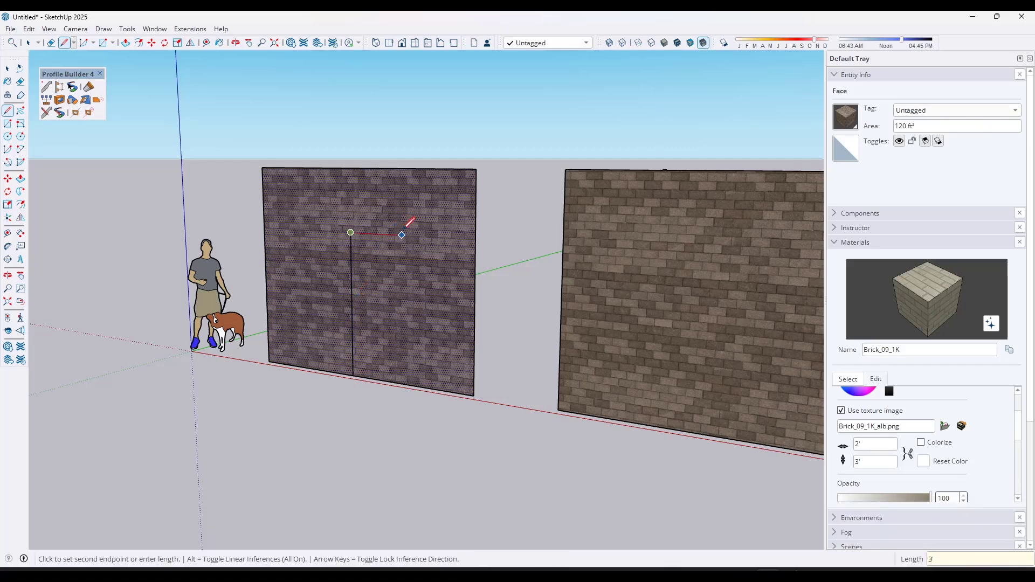
key(Return)
click(410, 377)
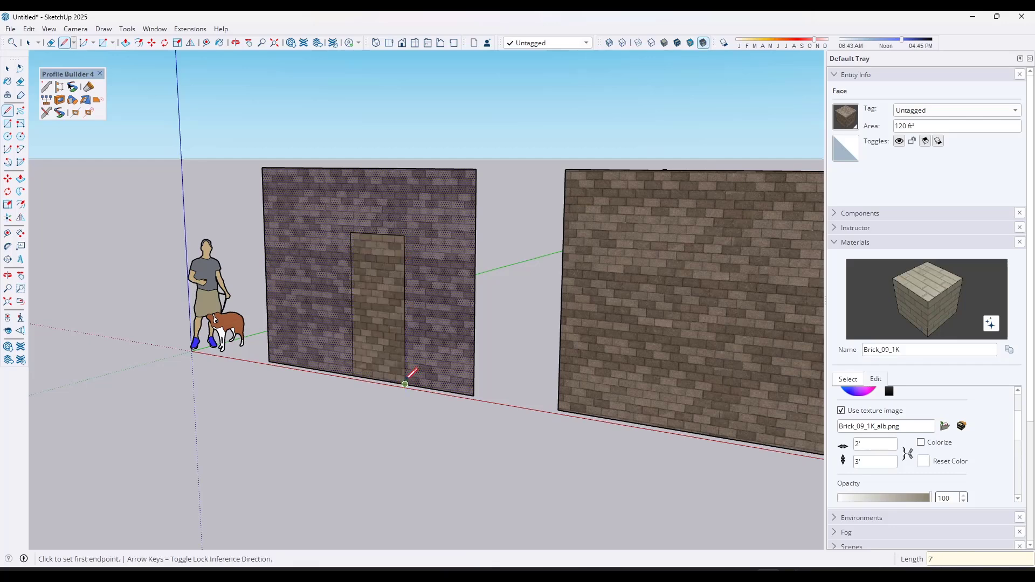
- Delete the face inside the door outline to open the doorway in the first wall
key(space)
click(387, 358)
key(Delete)
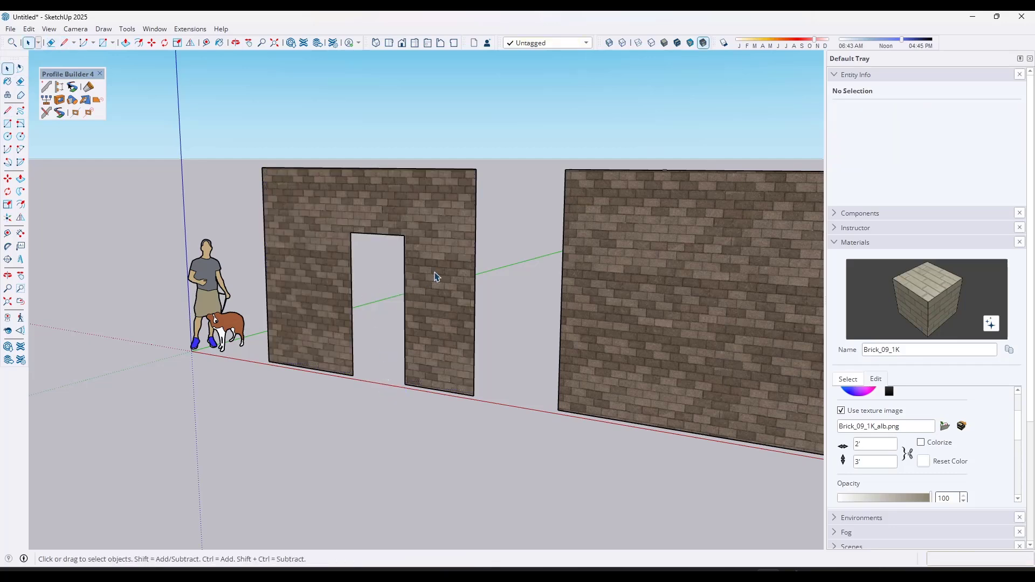
- Try drawing a door rectangle over the second wall group's face, then delete it
middle_drag(437, 277, 481, 392)
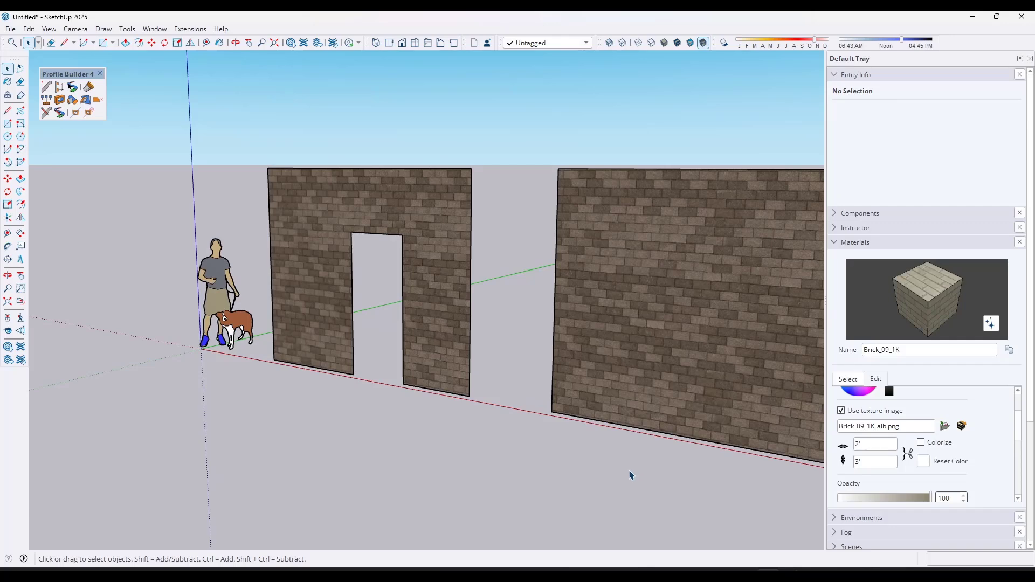
middle_drag(467, 300, 455, 319)
click(474, 302)
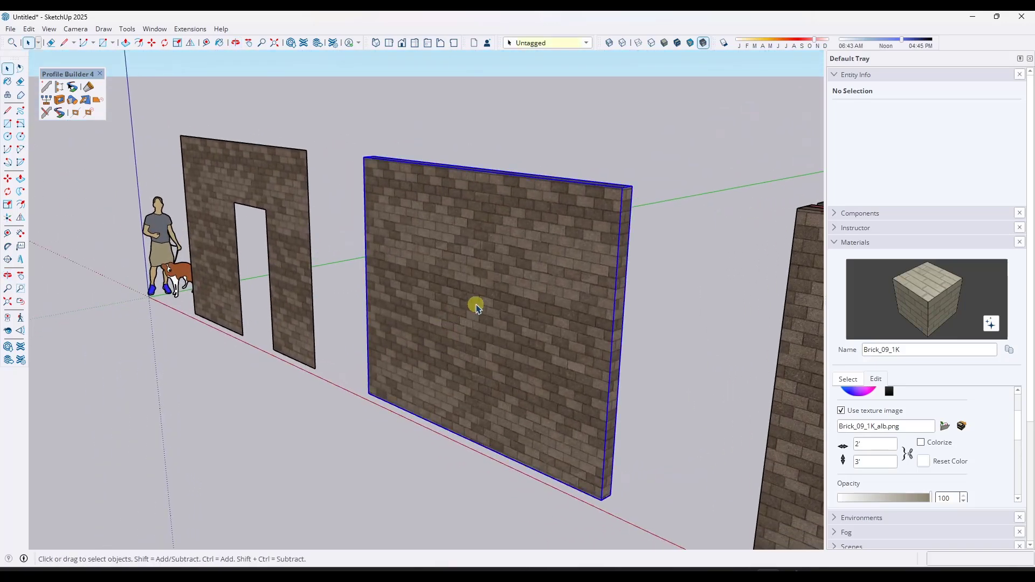
middle_drag(645, 255, 732, 281)
scroll(519, 273, up, 2)
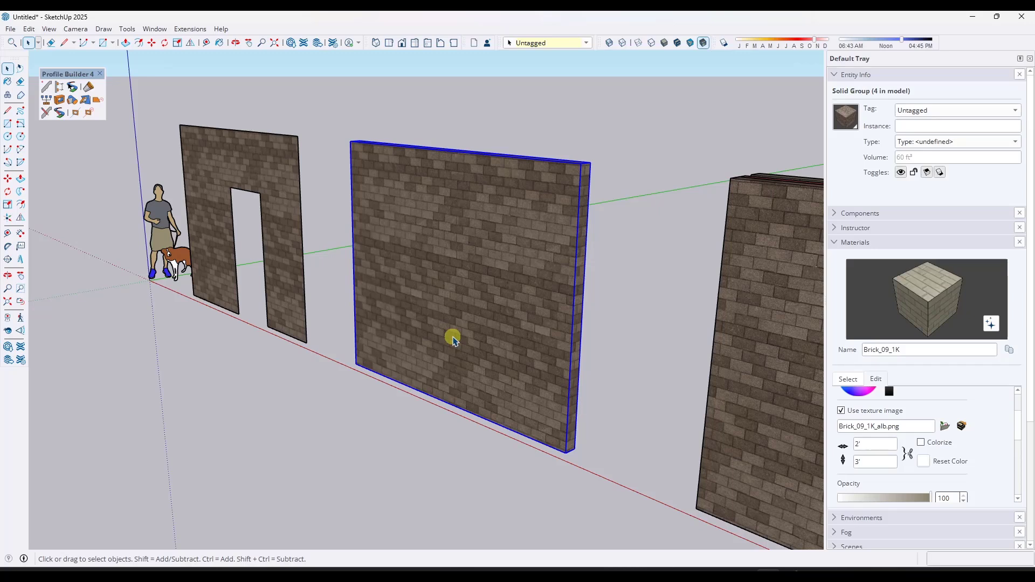
key(r)
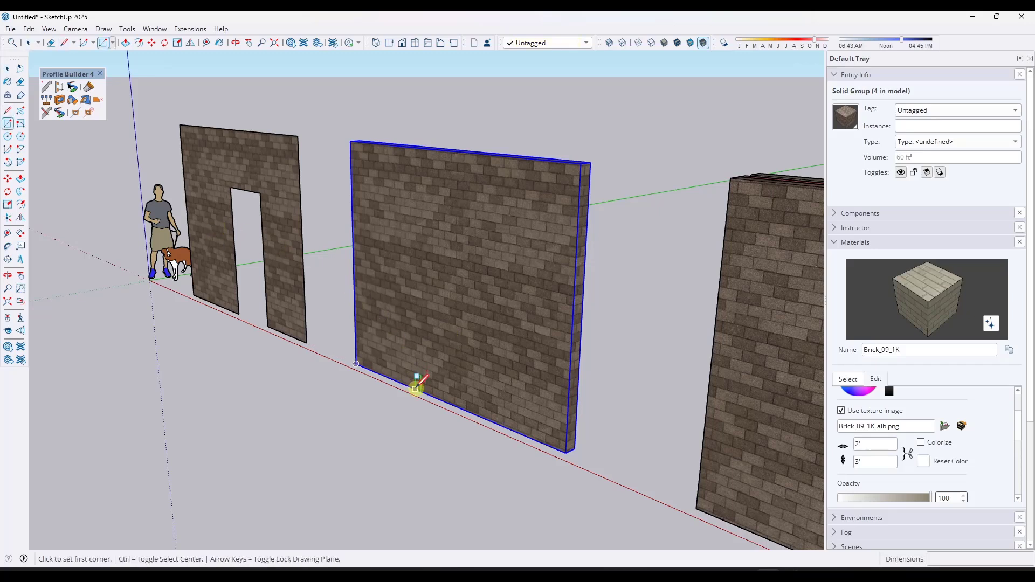
click(415, 388)
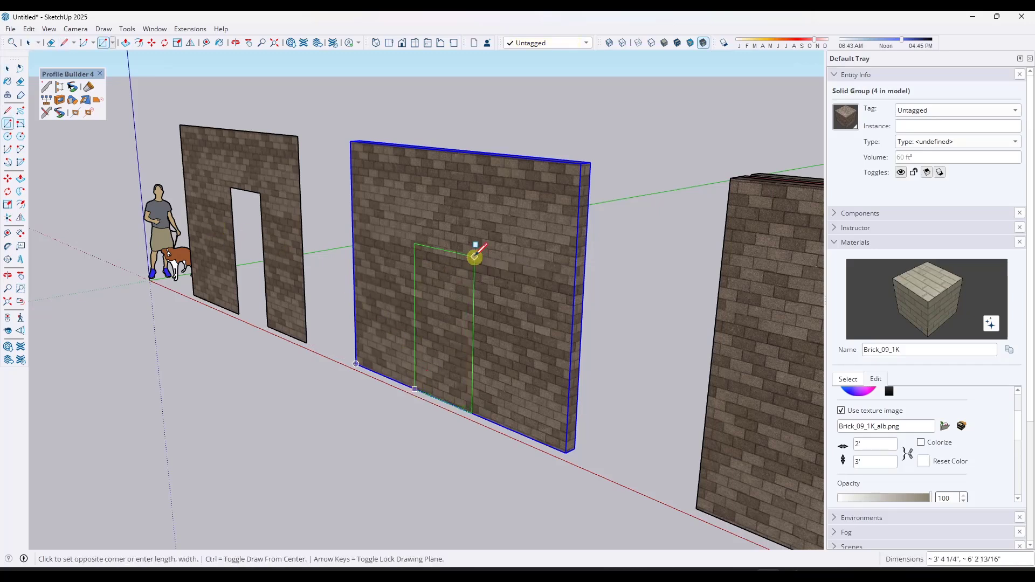
click(475, 256)
key(space)
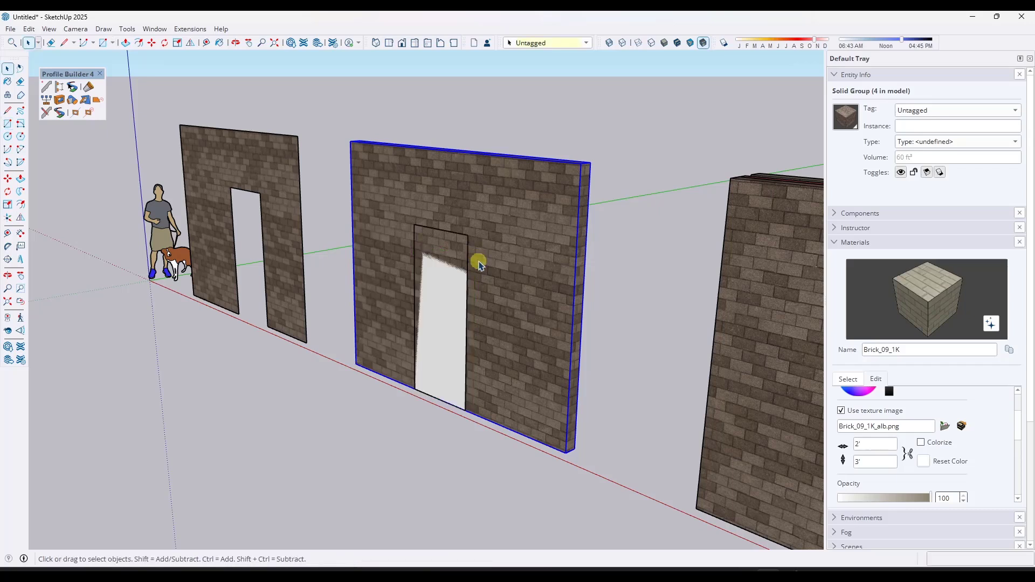
click(443, 288)
key(Delete)
- Open the second wall group and draw a door rectangle 3' wide from its base
double_click(491, 295)
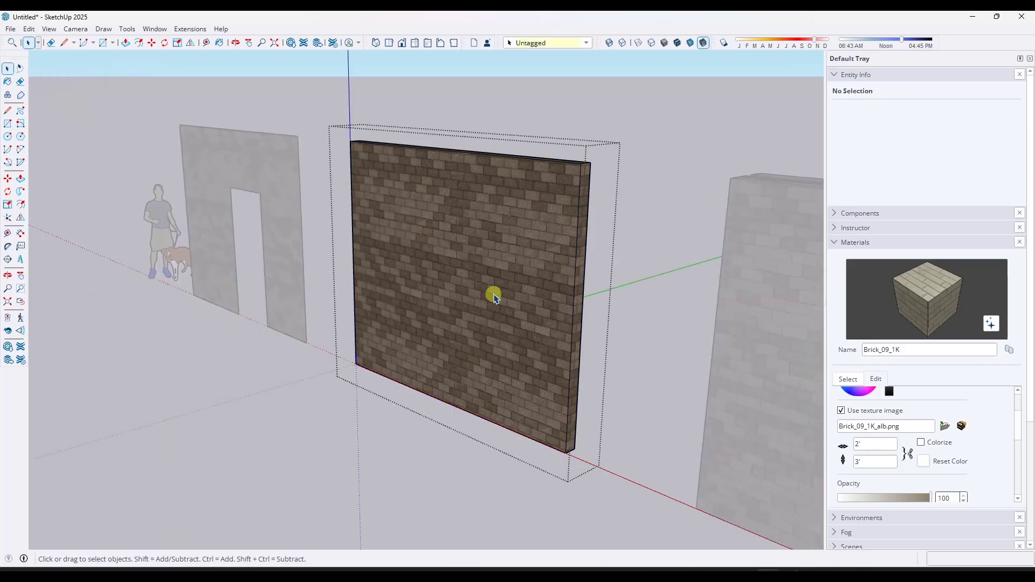
key(r)
click(428, 394)
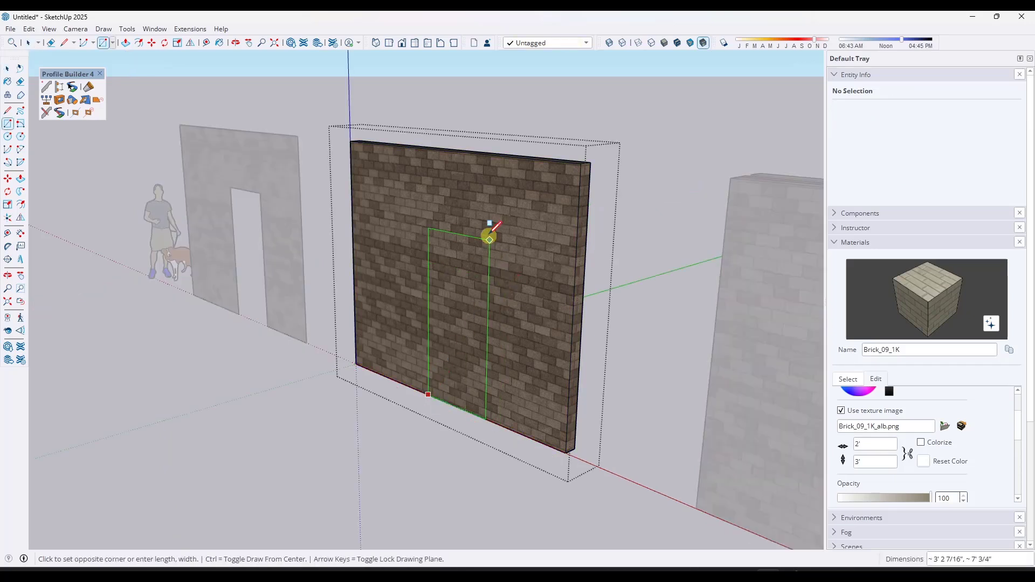
text(3',7)
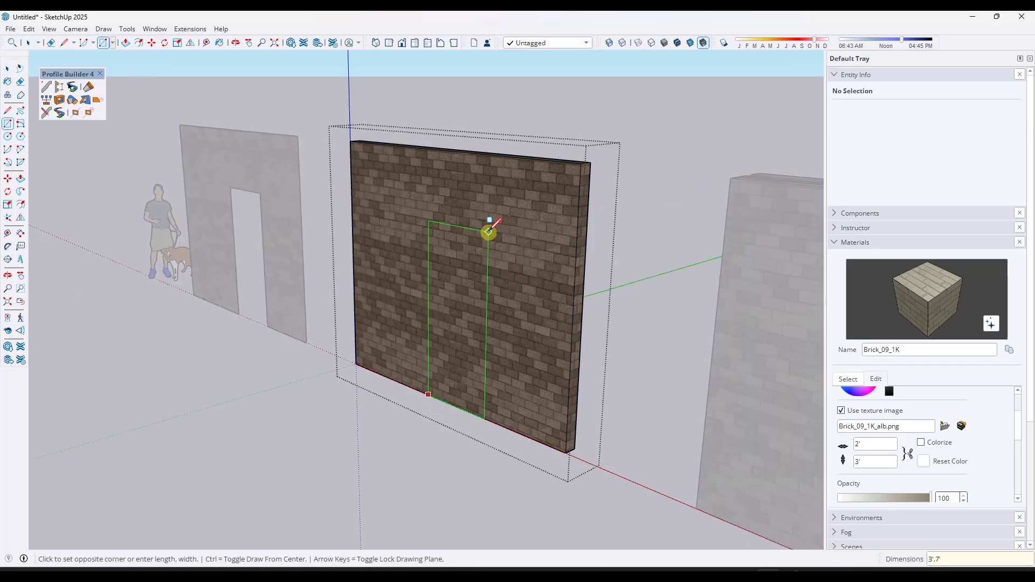
key(Return)
- Push the door rectangle through the wall's 6" thickness to cut the opening
key(p)
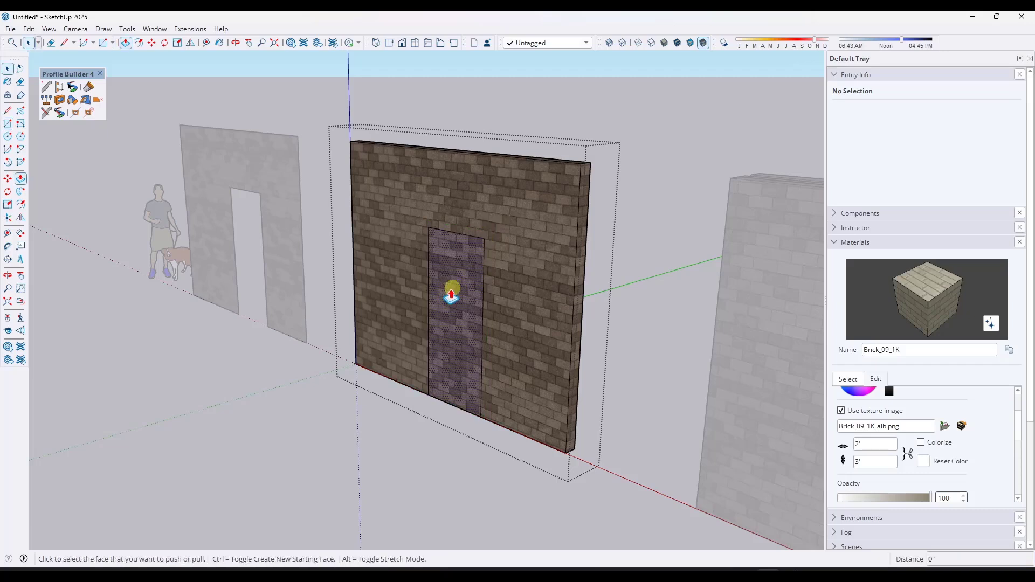
click(448, 300)
click(462, 286)
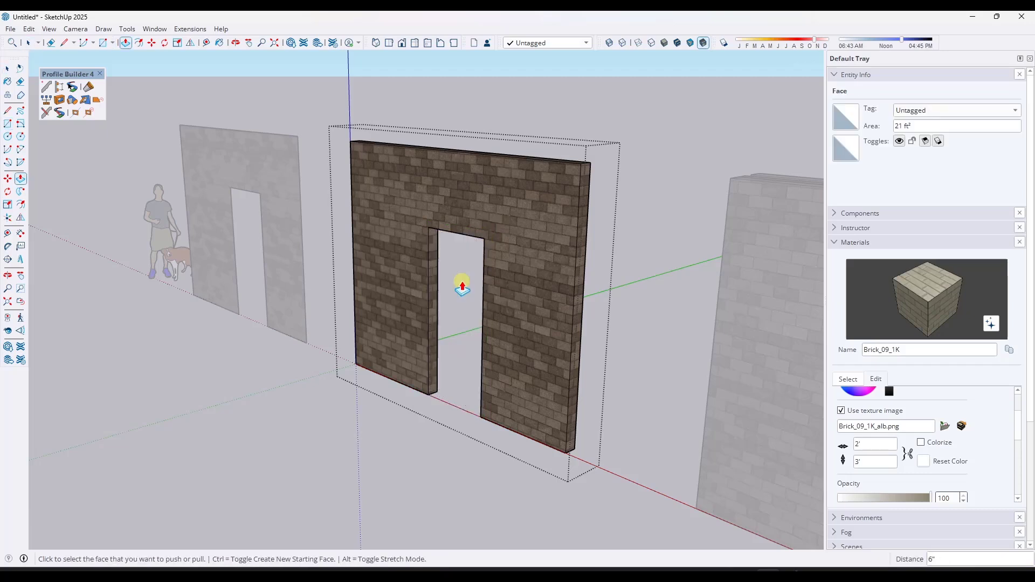
key(space)
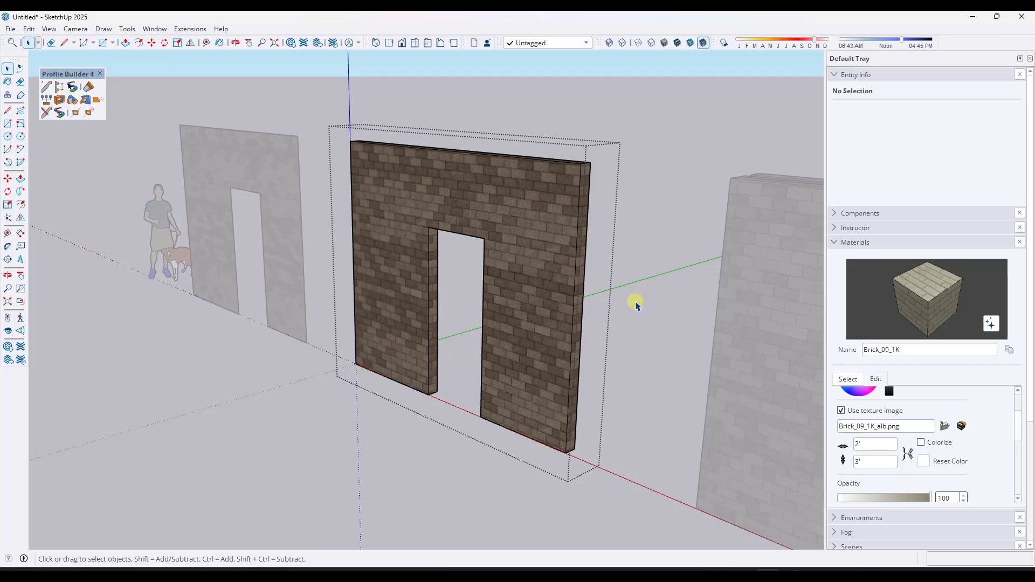
- Undo the push/pull and the door rectangle in the second wall group
scroll(635, 305, down, 5)
middle_drag(444, 282, 518, 398)
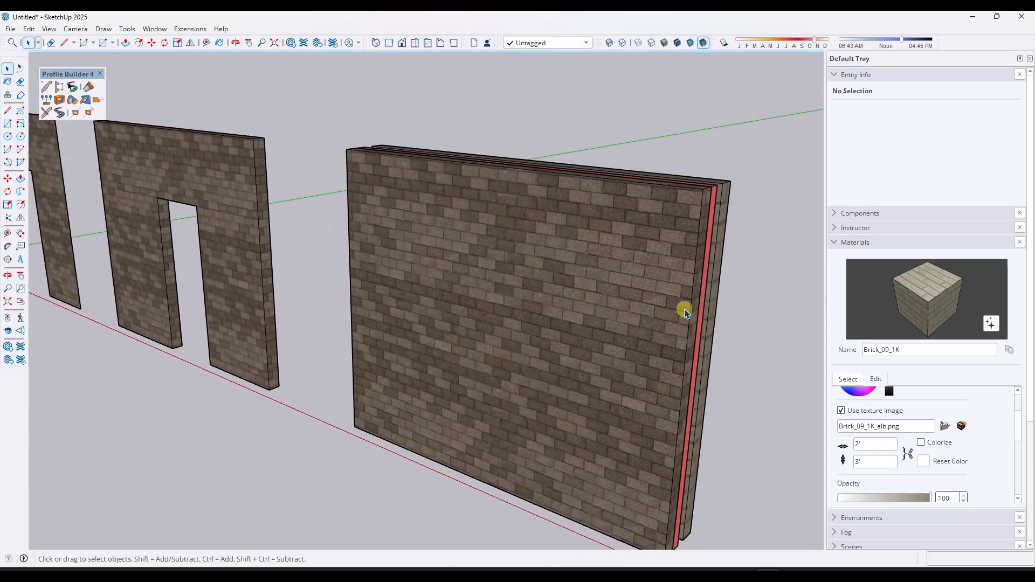
click(711, 294)
middle_drag(713, 295, 589, 305)
scroll(518, 300, down, 6)
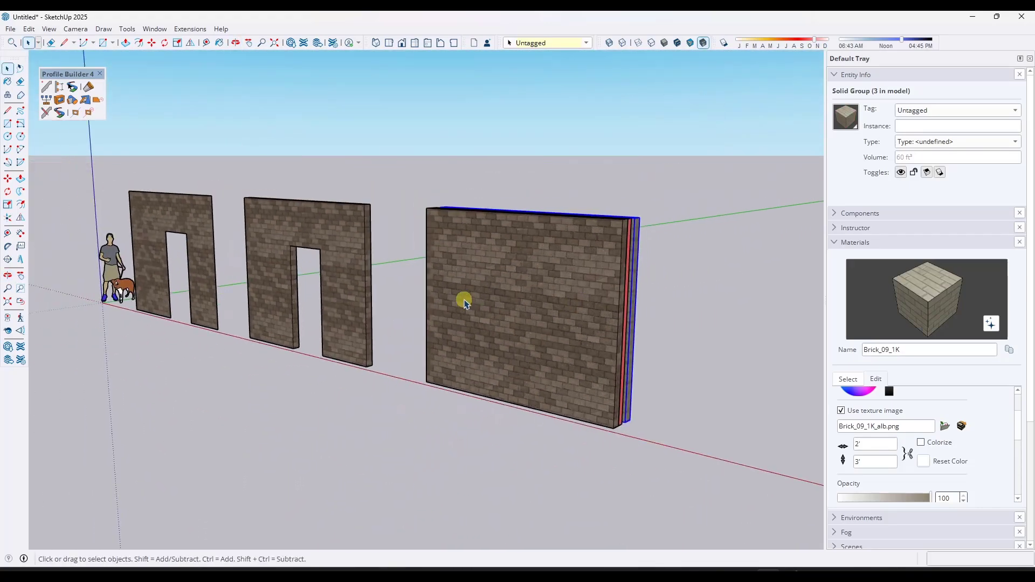
double_click(363, 300)
key(ctrl+z)
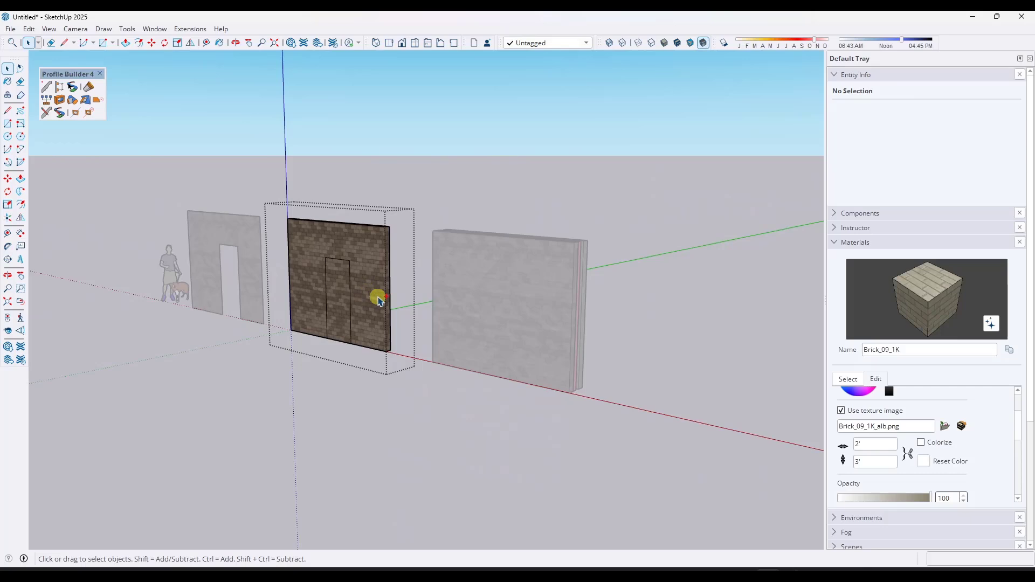
key(ctrl+z)
click(437, 155)
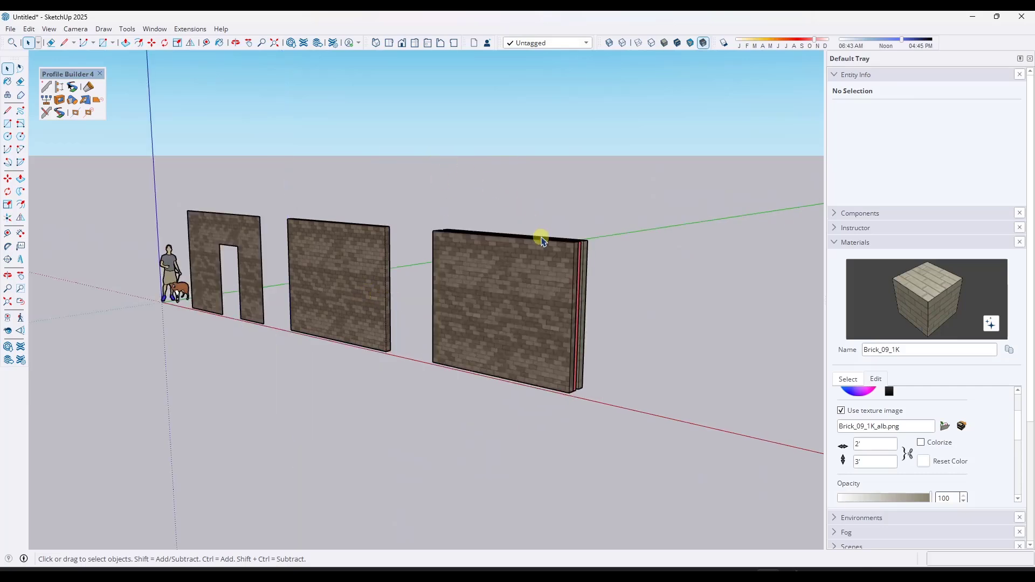
middle_drag(539, 233, 390, 270)
scroll(391, 267, up, 2)
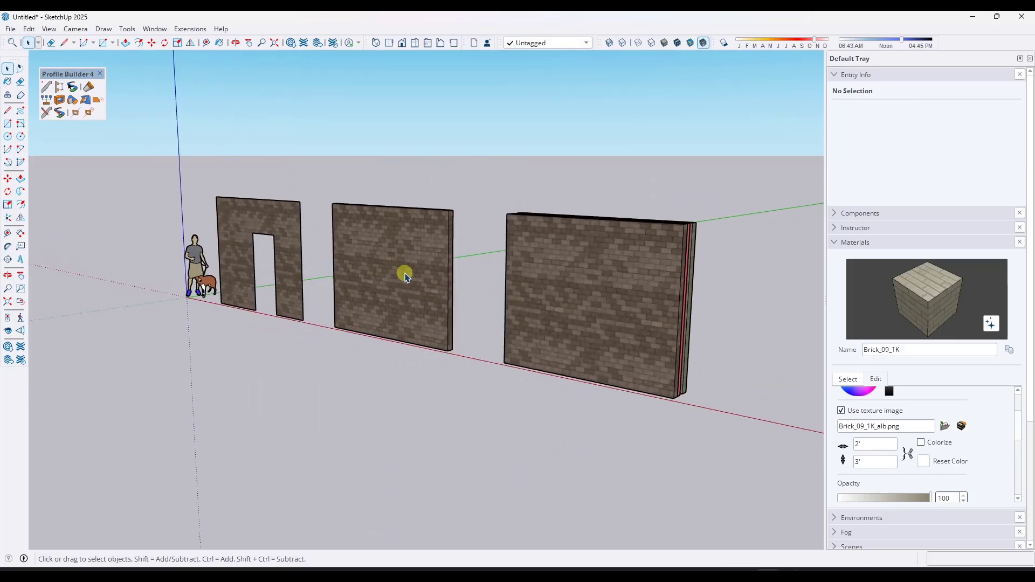
- Open the Profile Builder Hole dialog and set a rectangular hole 3' wide, 7' high, with Bottom-Middle placement
click(58, 101)
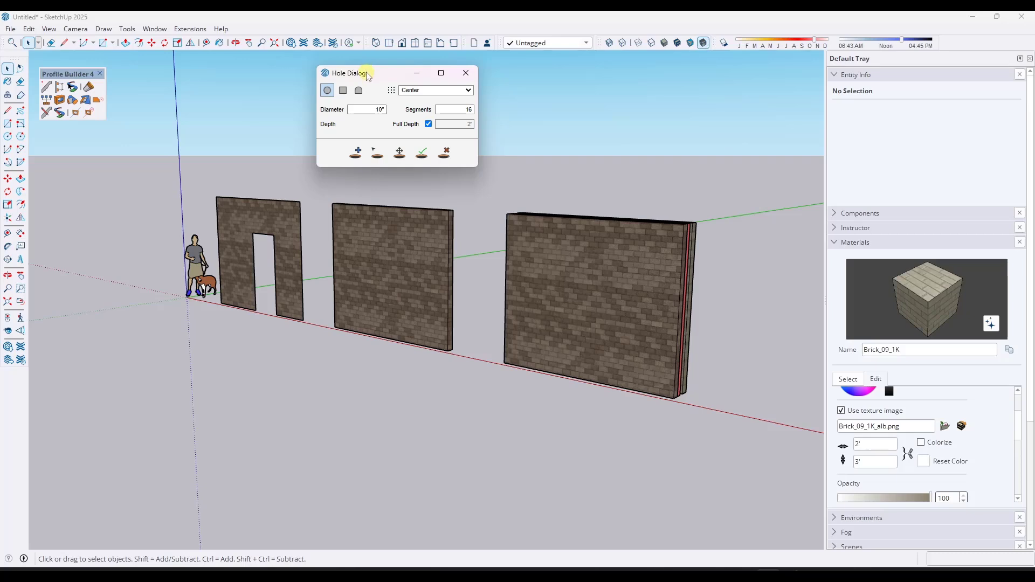
drag(369, 75, 196, 77)
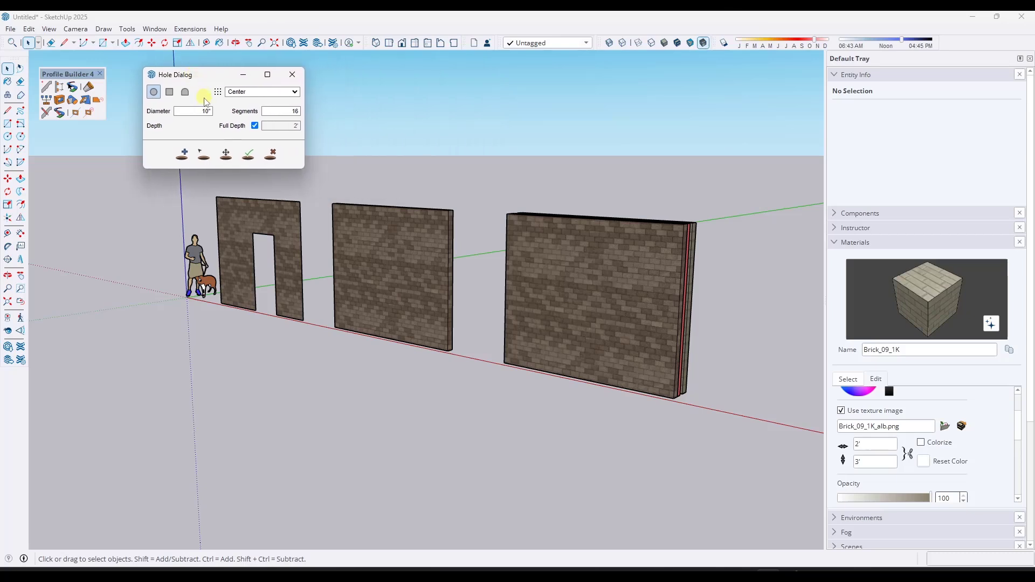
click(267, 92)
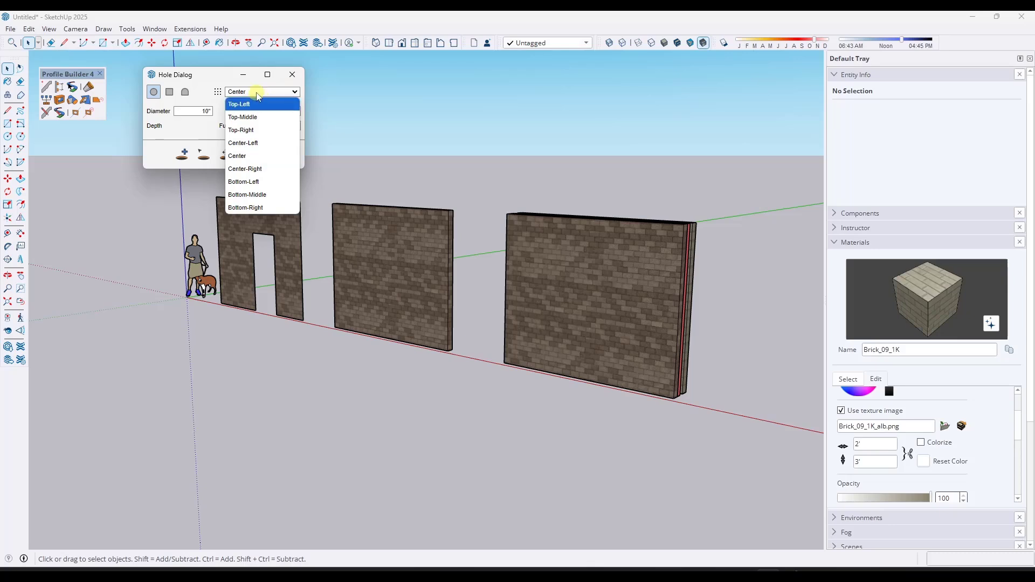
click(172, 92)
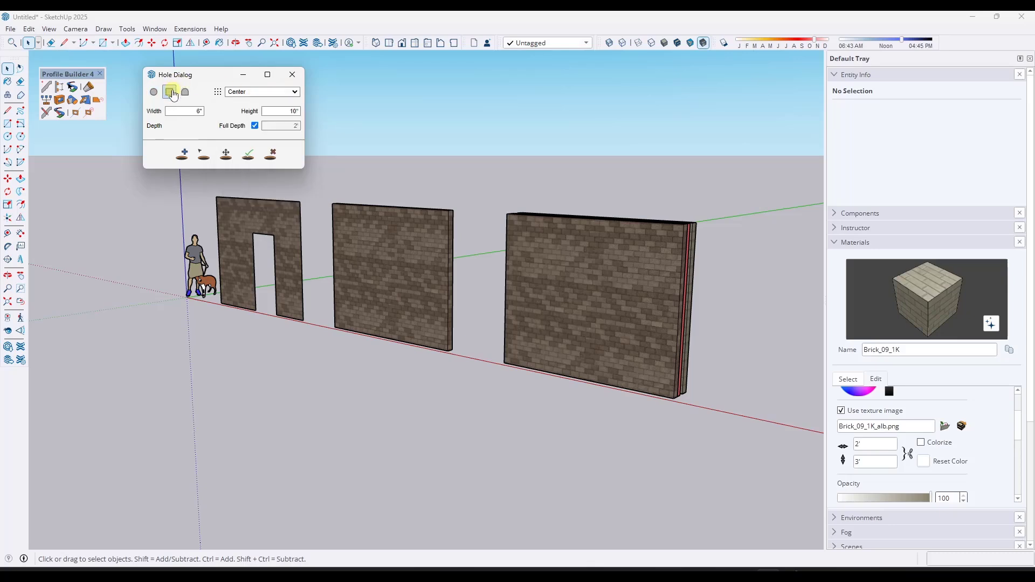
click(245, 93)
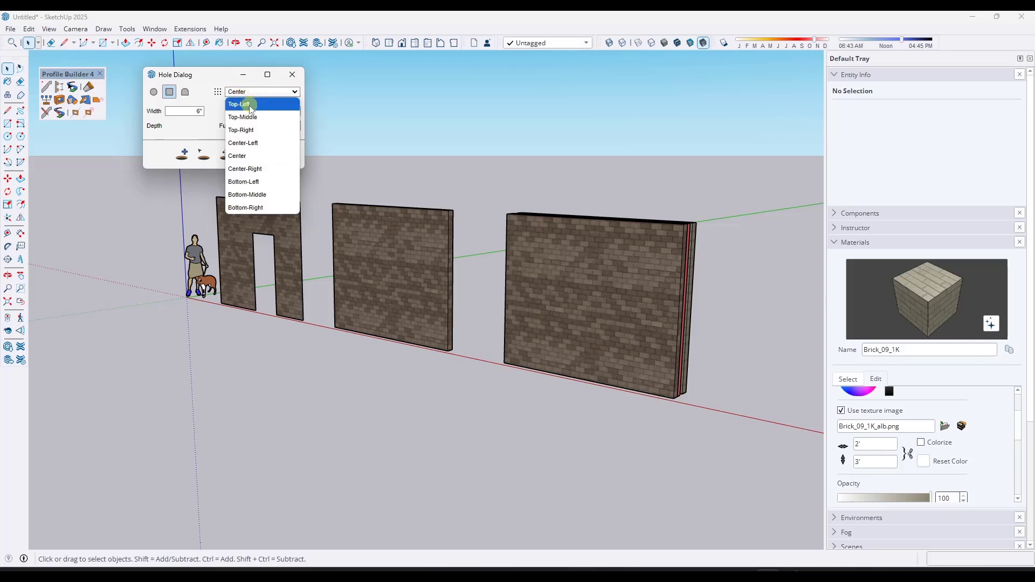
click(253, 195)
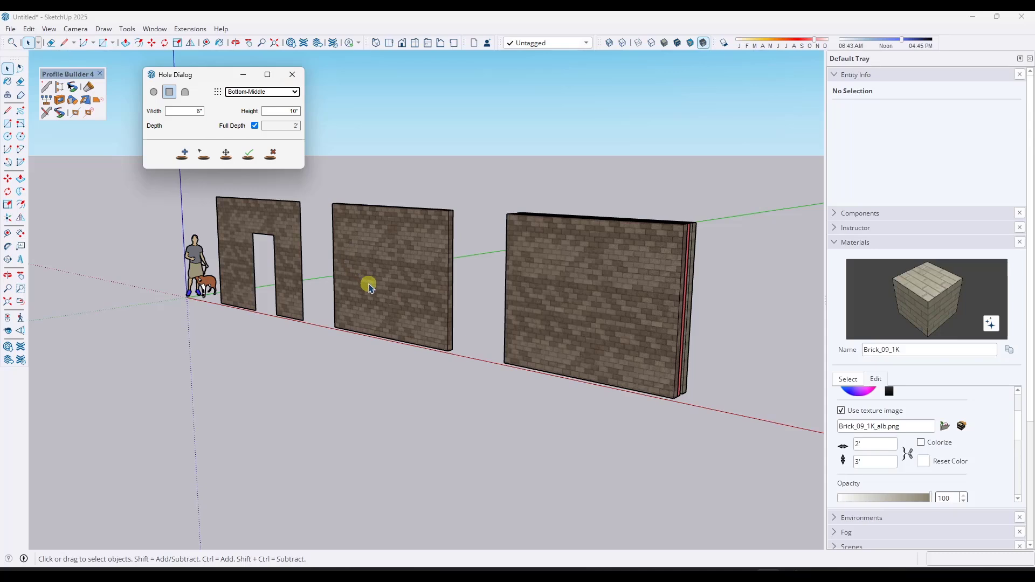
drag(181, 110, 197, 110)
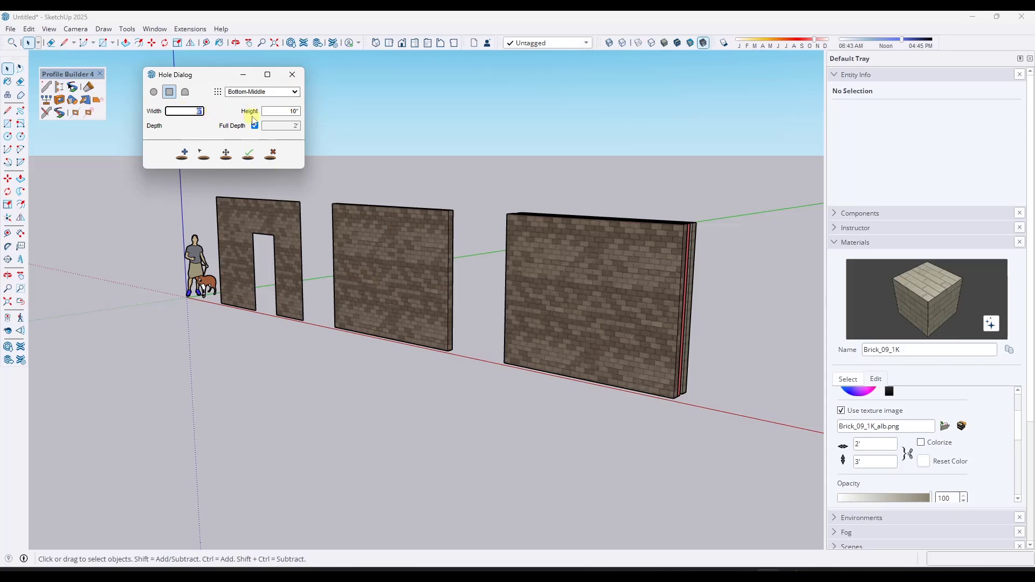
key(Tab)
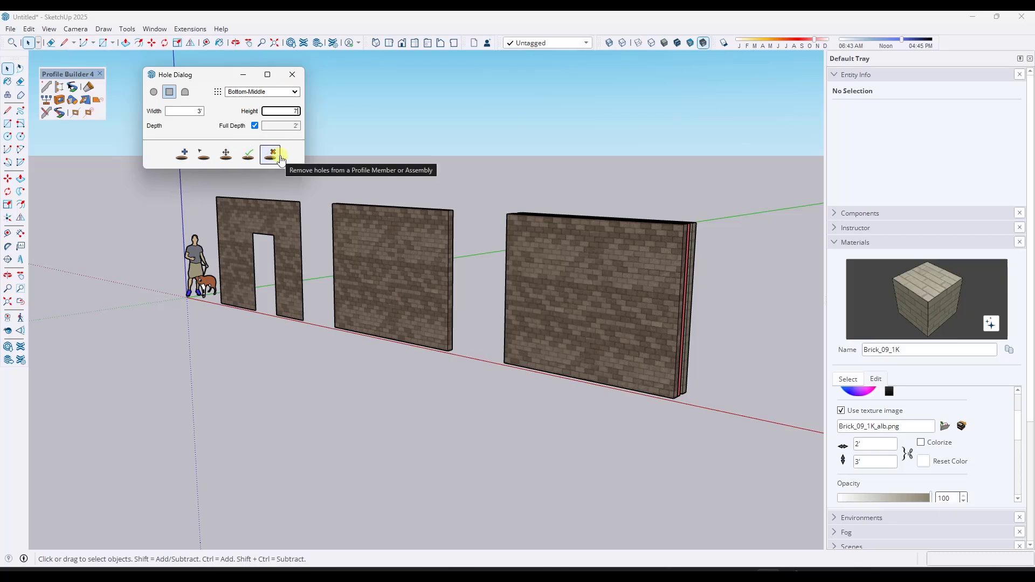
- Add the hole to the second wall, placing it at the middle of the wall's base
click(184, 157)
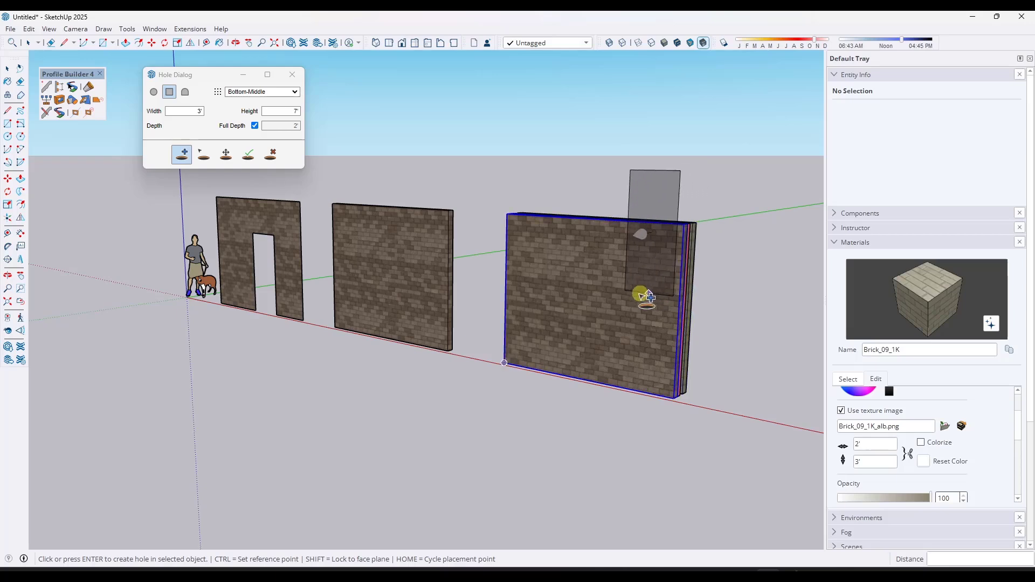
click(387, 340)
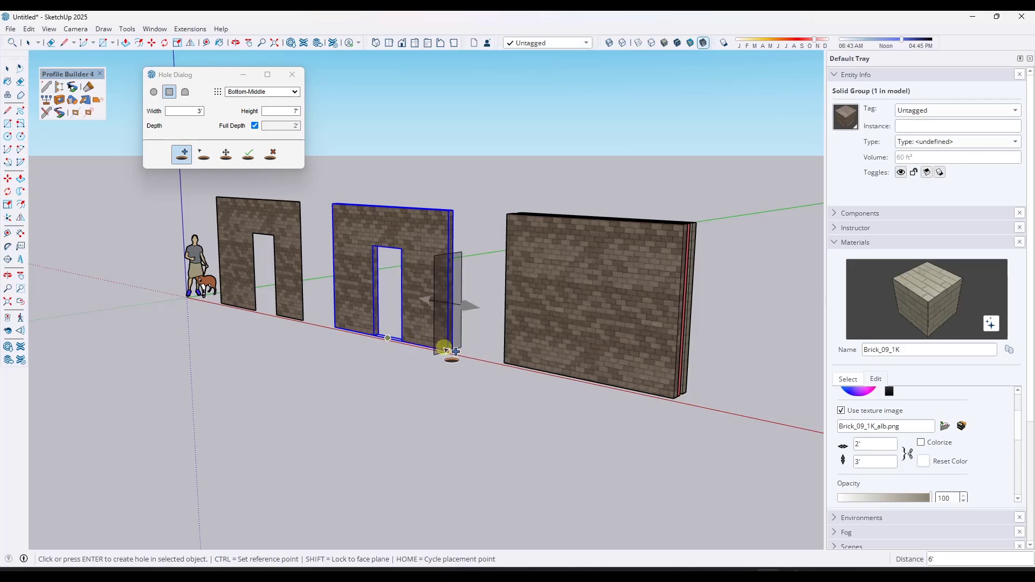
key(o)
key(space)
scroll(400, 242, up, 6)
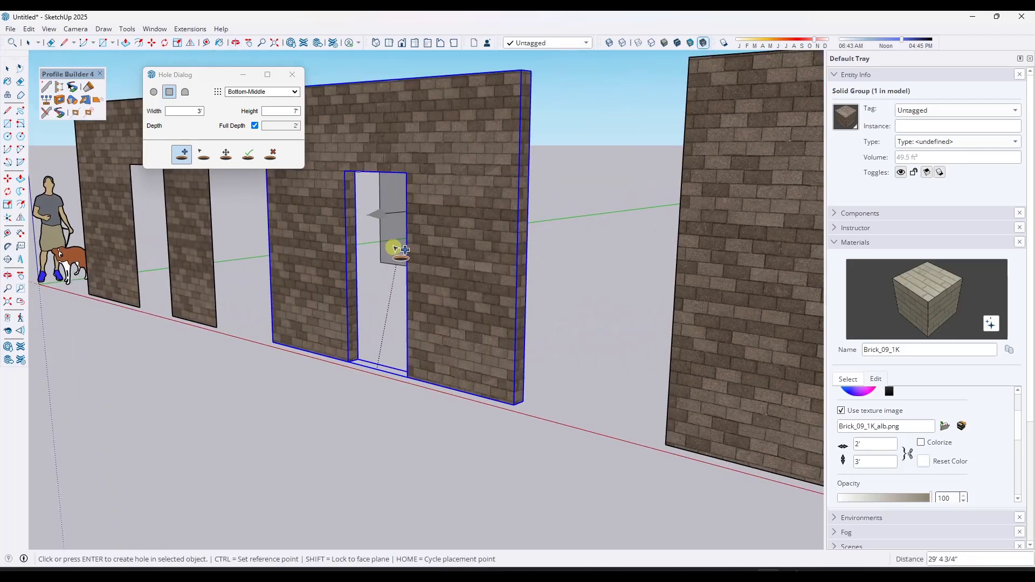
scroll(372, 260, down, 5)
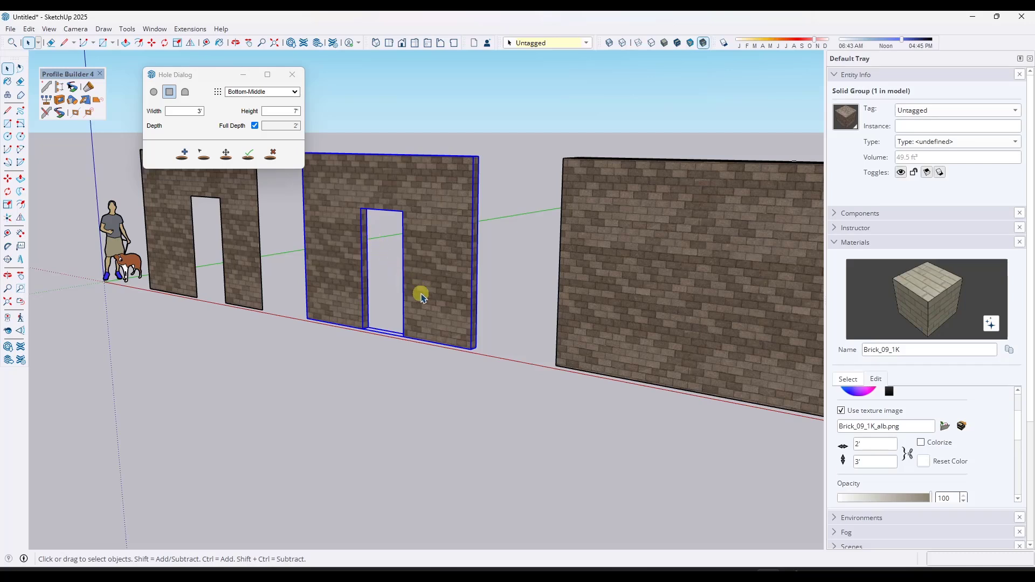
middle_drag(426, 237, 437, 250)
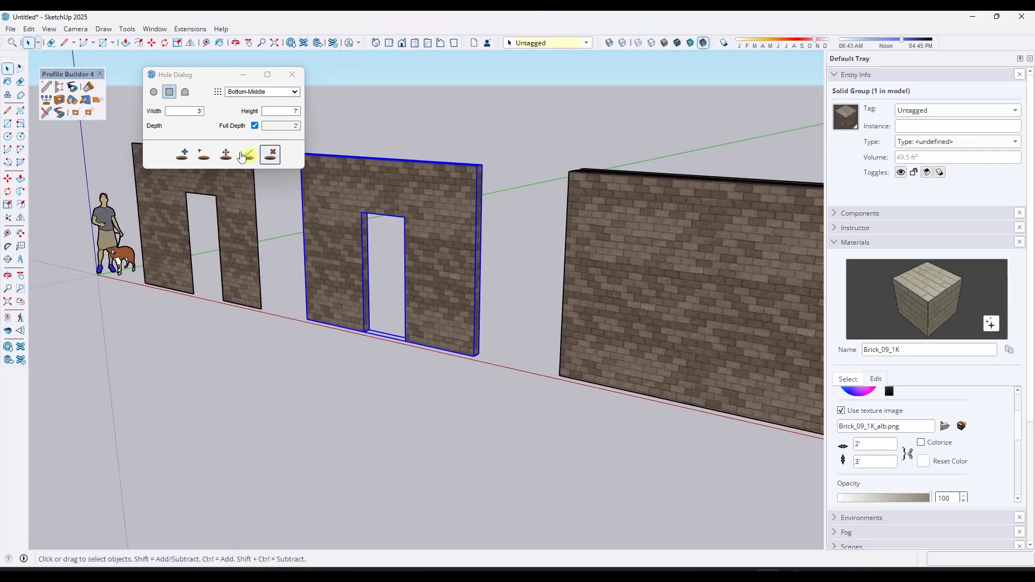
- Try to move the hole in the second wall with the Hole tool's move function
click(221, 156)
click(373, 335)
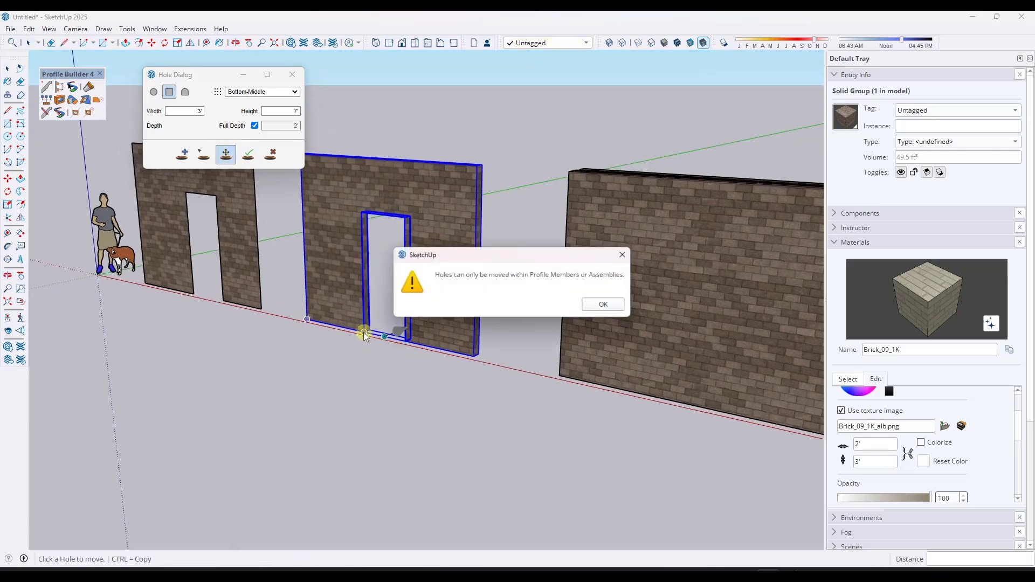
click(605, 306)
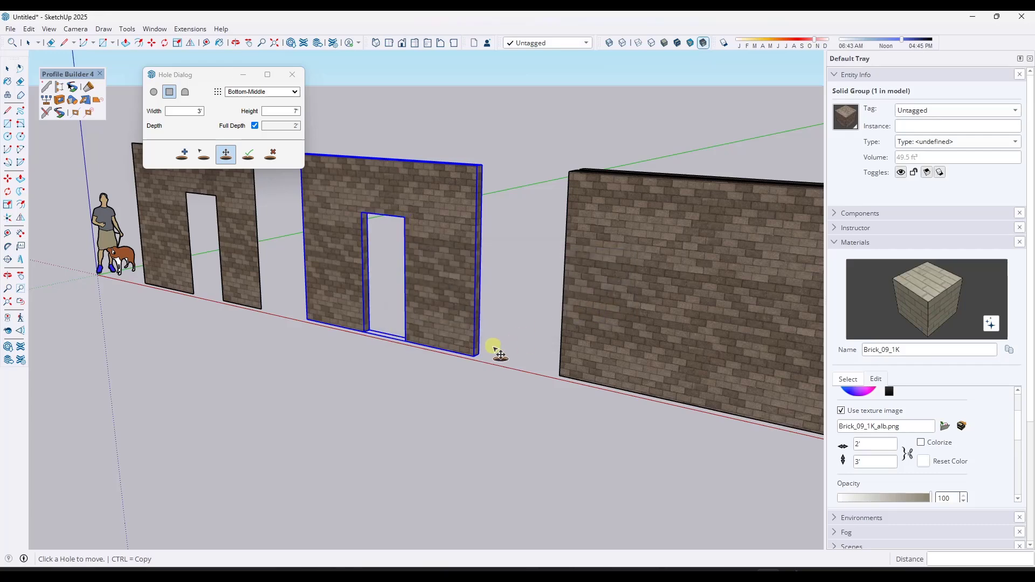
- Copy the second wall's end face and paste it as a separate face beside the first wall
scroll(486, 358, down, 3)
middle_drag(485, 358, 285, 347)
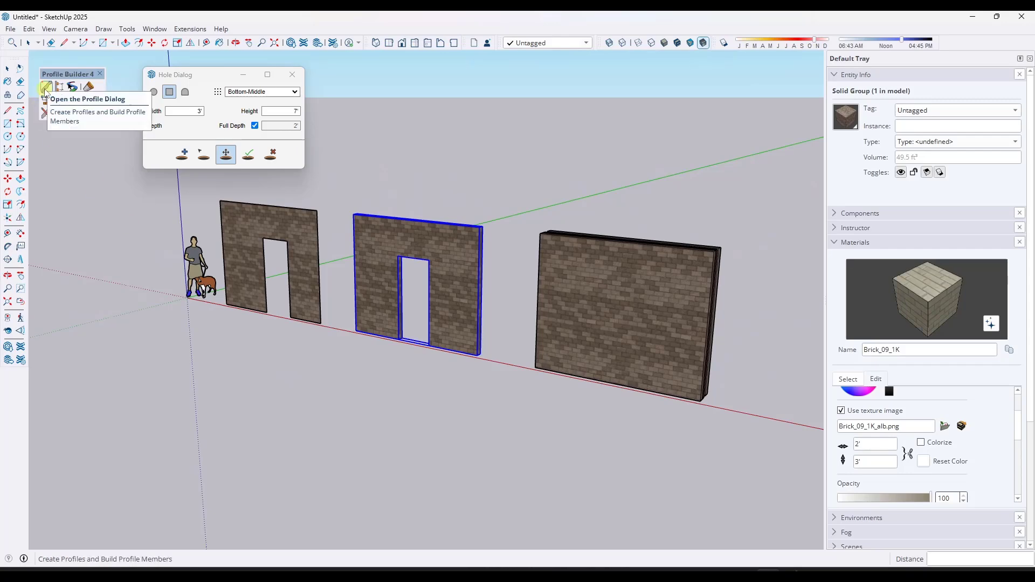
key(space)
click(253, 382)
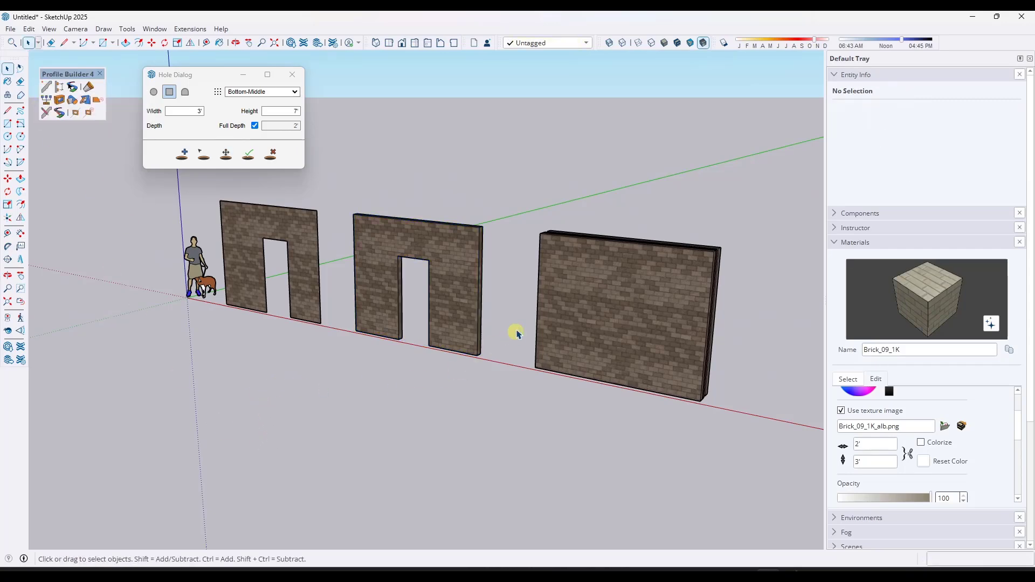
scroll(445, 291, up, 5)
double_click(442, 288)
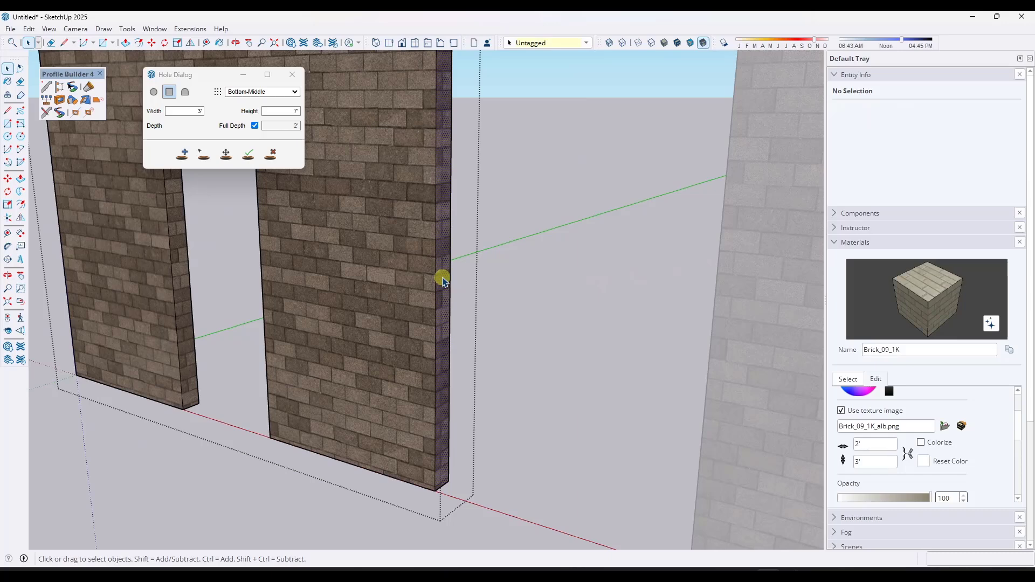
key(ctrl+c)
click(408, 524)
scroll(437, 449, down, 5)
key(ctrl+v)
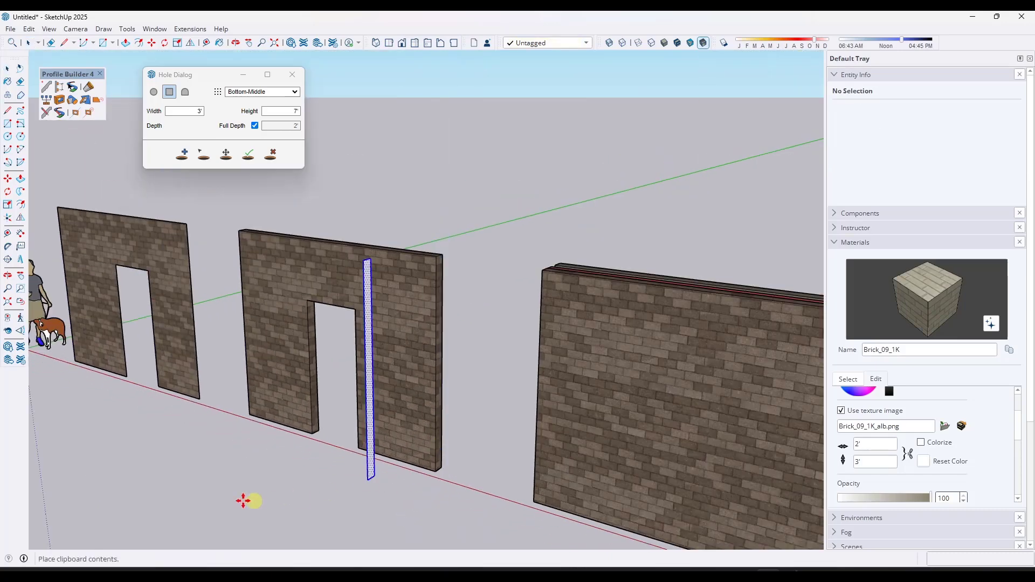
click(174, 475)
- Create a new Profile Builder profile named Wall from the pasted end face
scroll(282, 433, down, 3)
scroll(232, 456, up, 3)
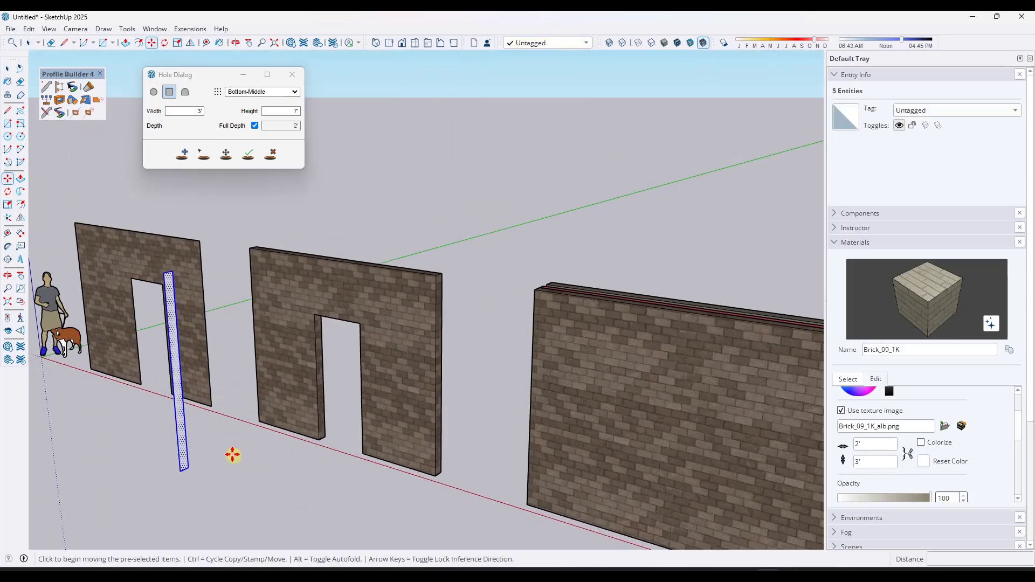
scroll(232, 454, up, 1)
middle_drag(233, 455, 230, 440)
click(47, 87)
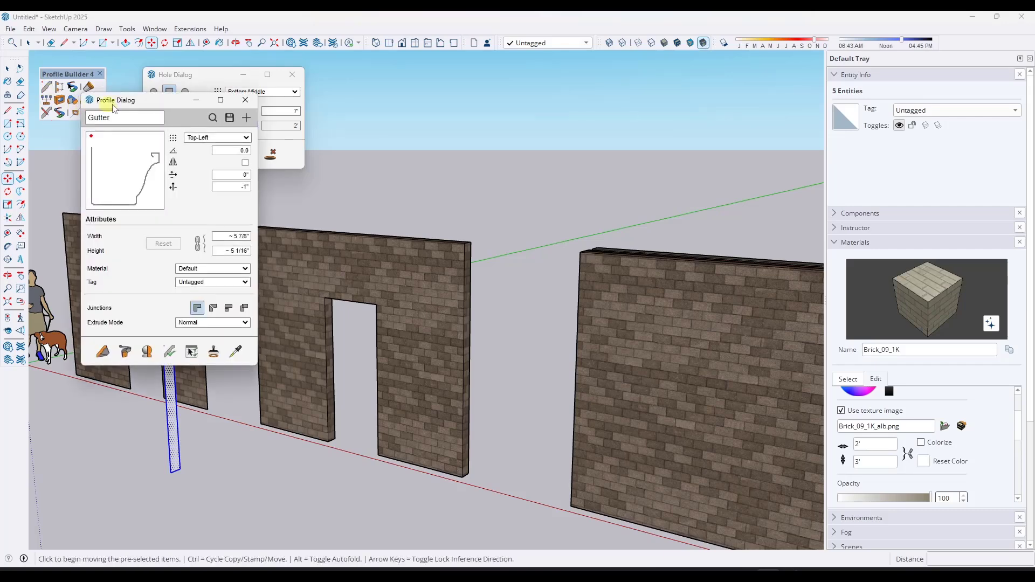
drag(169, 102, 398, 80)
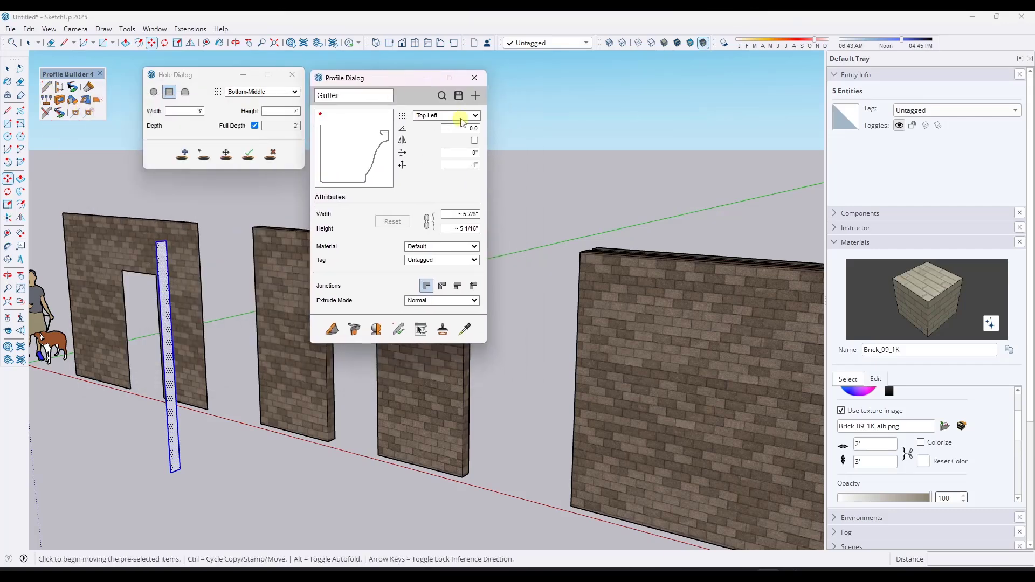
click(476, 96)
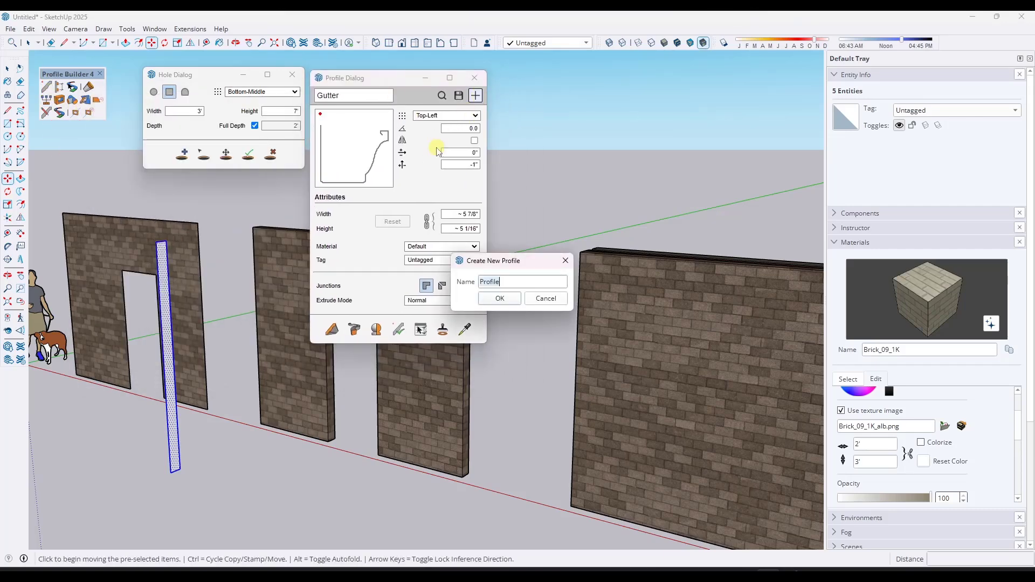
click(500, 299)
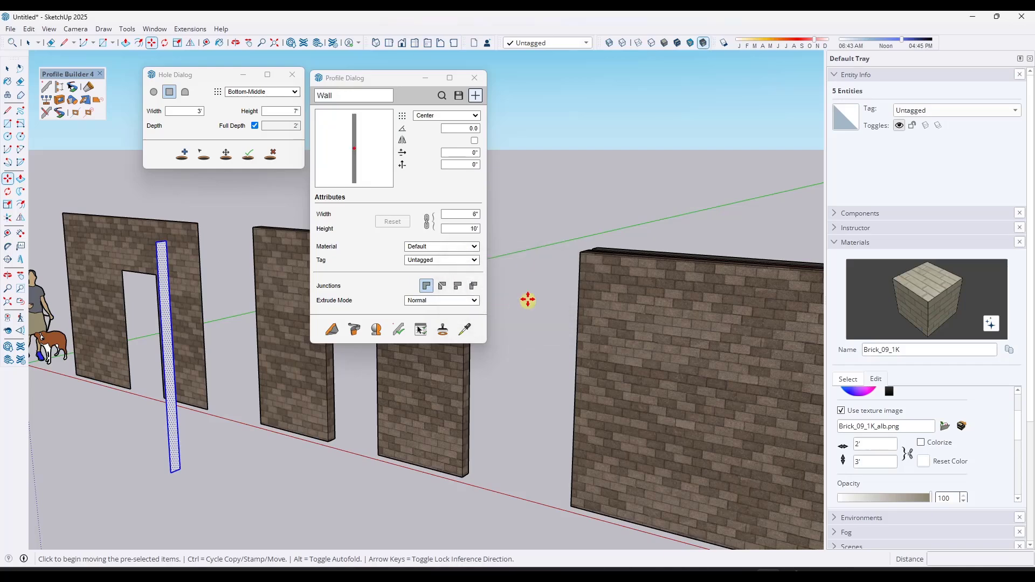
- Set the Wall profile's placement to Bottom-Middle and build a wall member with it in front of the first walls
click(444, 116)
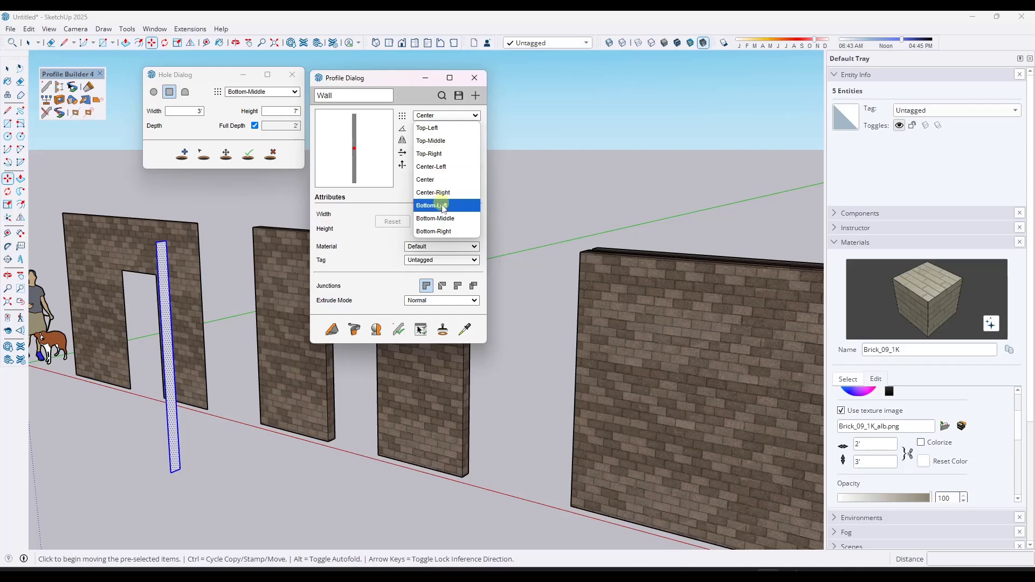
click(436, 219)
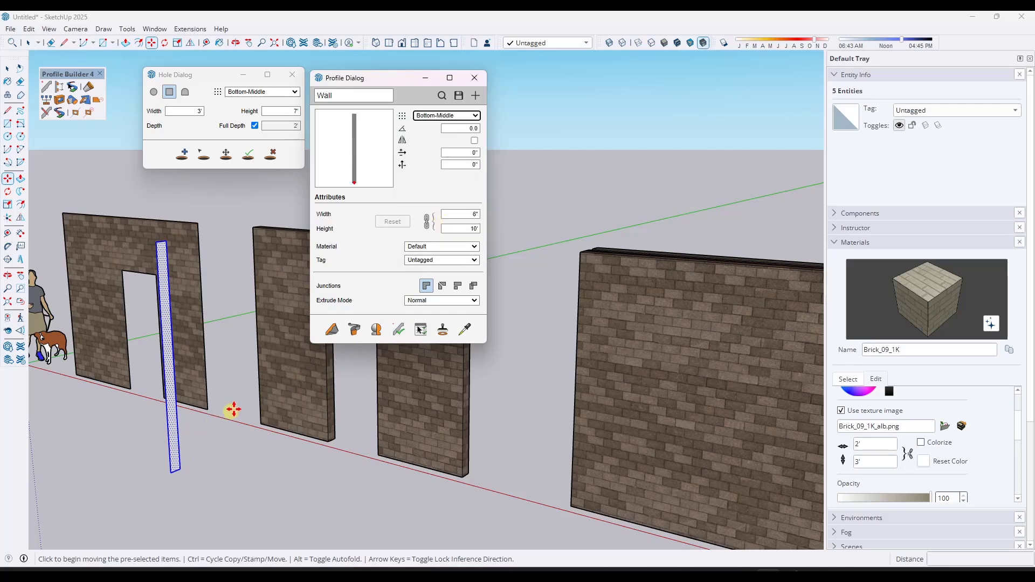
scroll(234, 410, down, 2)
click(328, 337)
scroll(222, 421, down, 3)
click(187, 446)
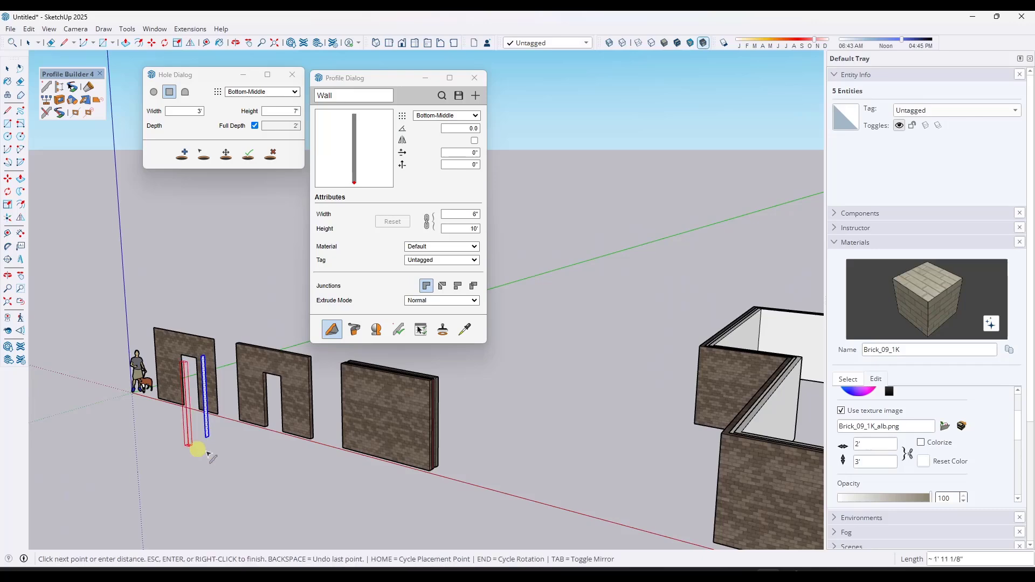
click(278, 474)
key(space)
scroll(220, 439, up, 4)
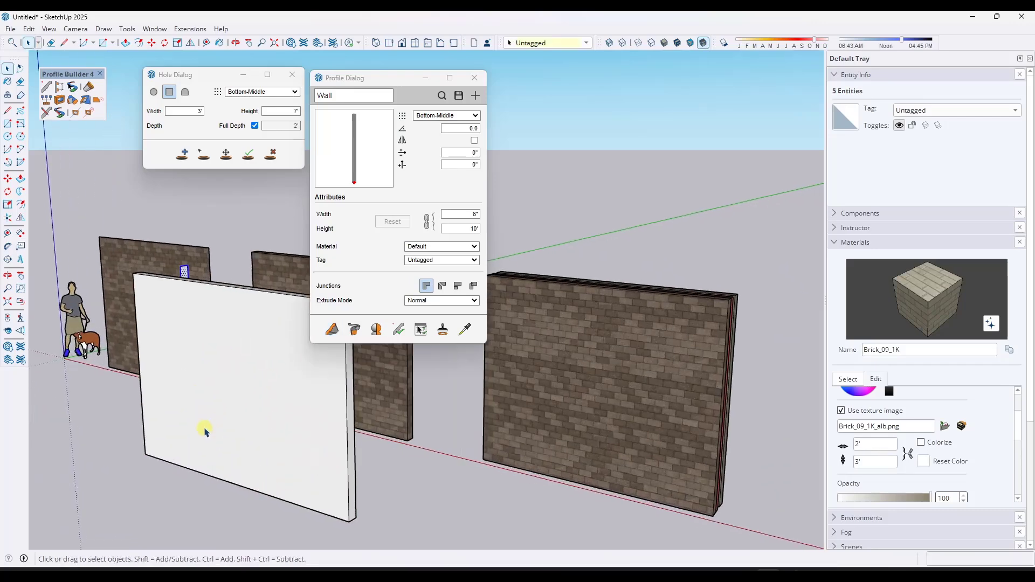
- Add a hole to the new profile wall, placing it at the wall's base
click(225, 398)
click(182, 153)
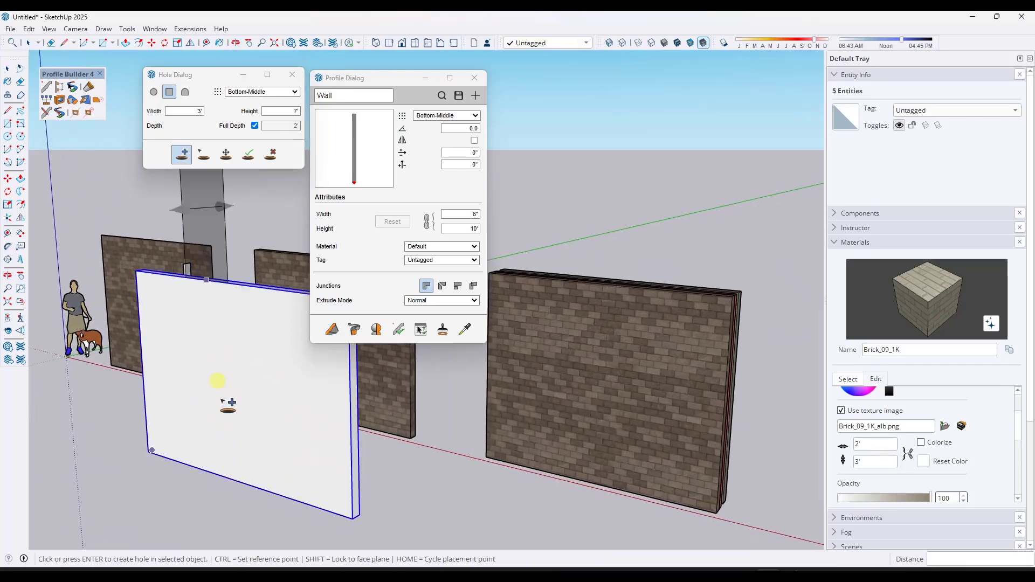
click(233, 474)
- Select the hole in the profile wall and move it 3' along the wall
click(204, 153)
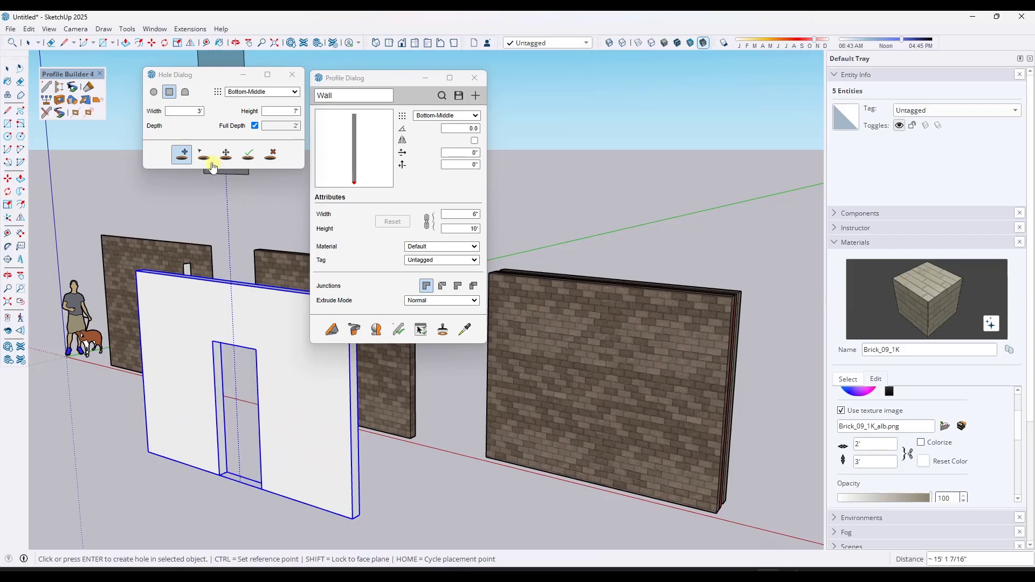
click(245, 281)
click(257, 397)
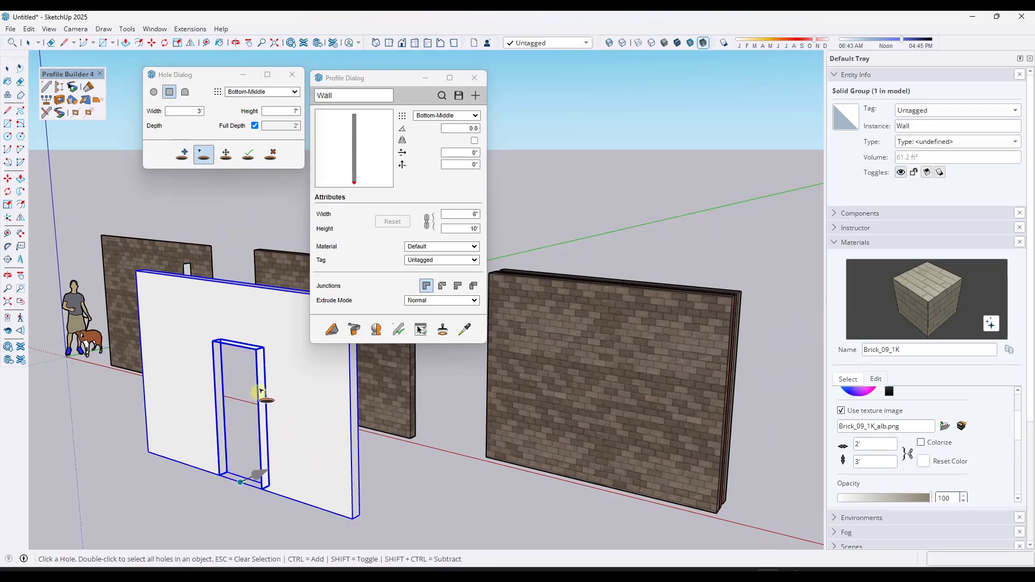
click(226, 153)
click(258, 402)
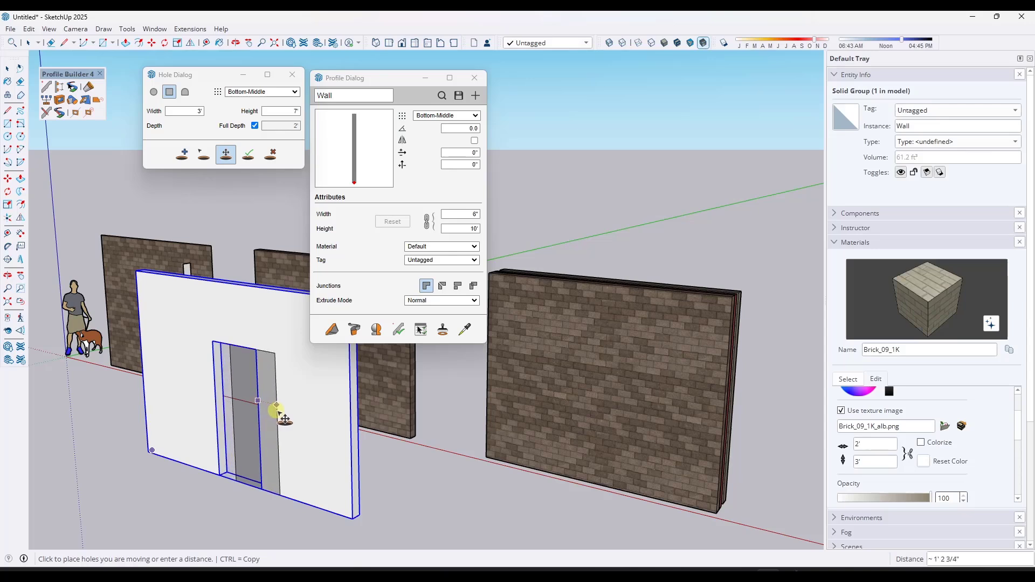
click(292, 417)
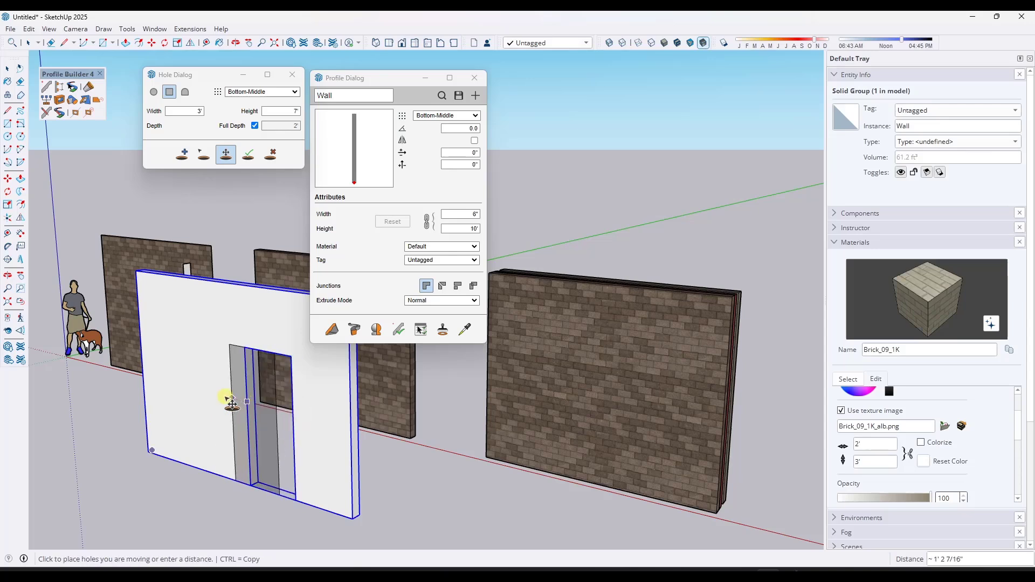
text(3')
key(Return)
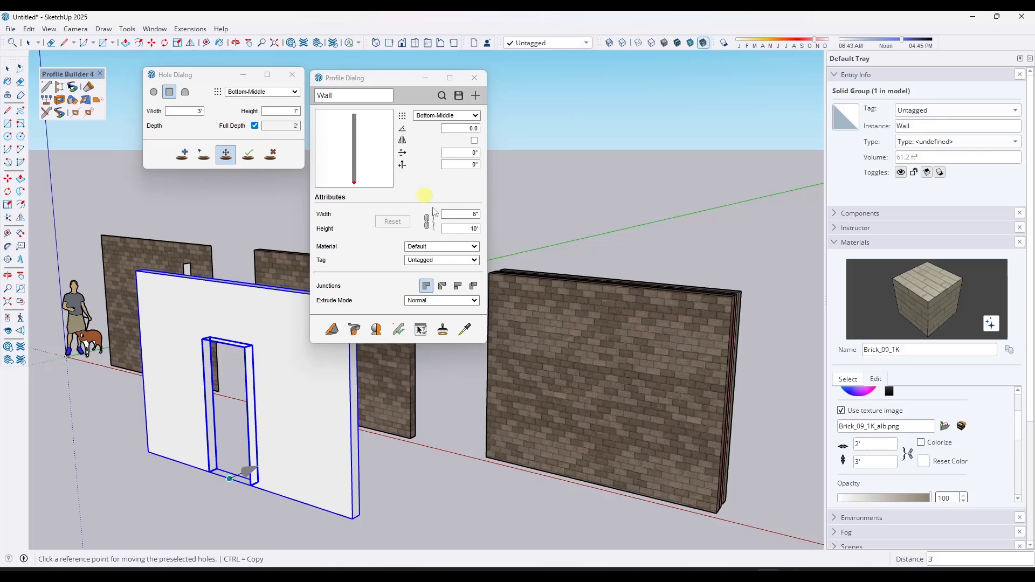
- Remove the hole from the profile wall
middle_drag(496, 358, 512, 365)
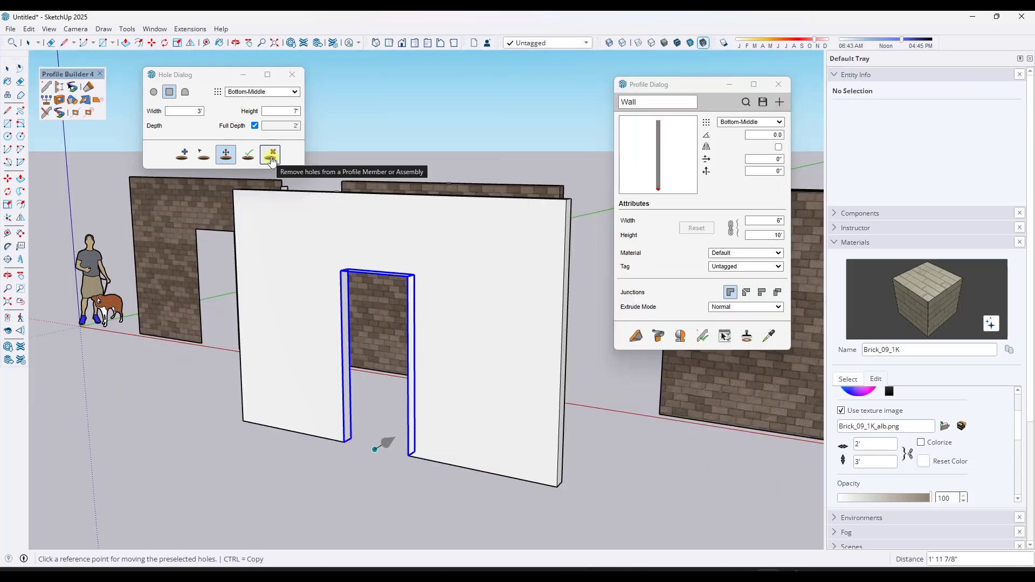
click(271, 158)
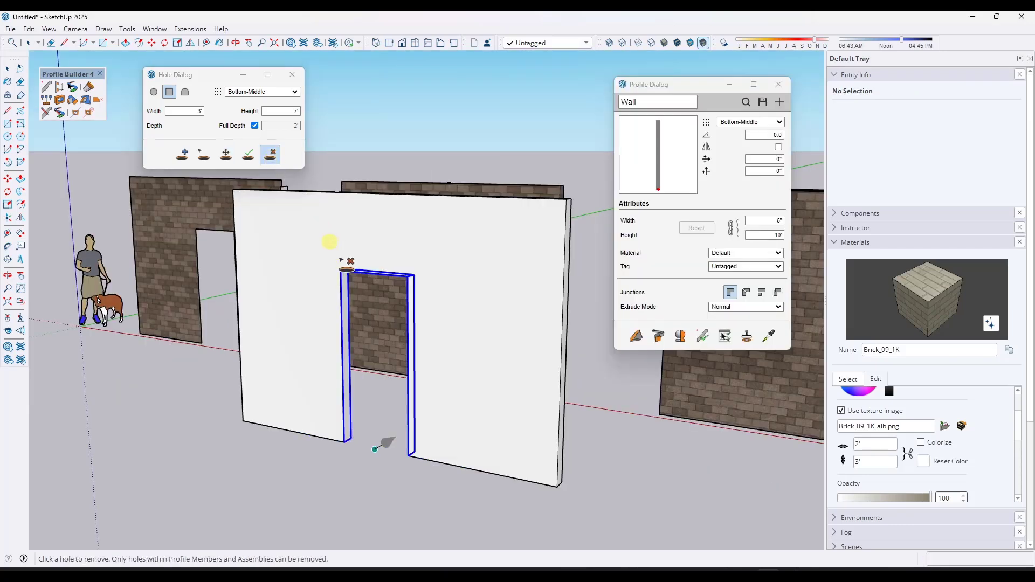
click(343, 322)
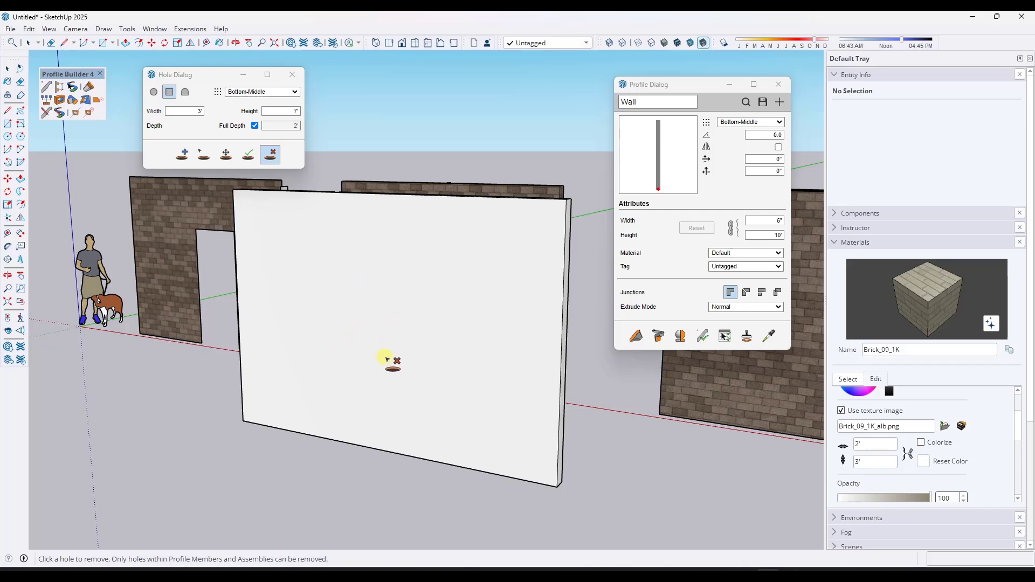
- Move the profile wall to stand behind the third brick wall
scroll(397, 358, down, 2)
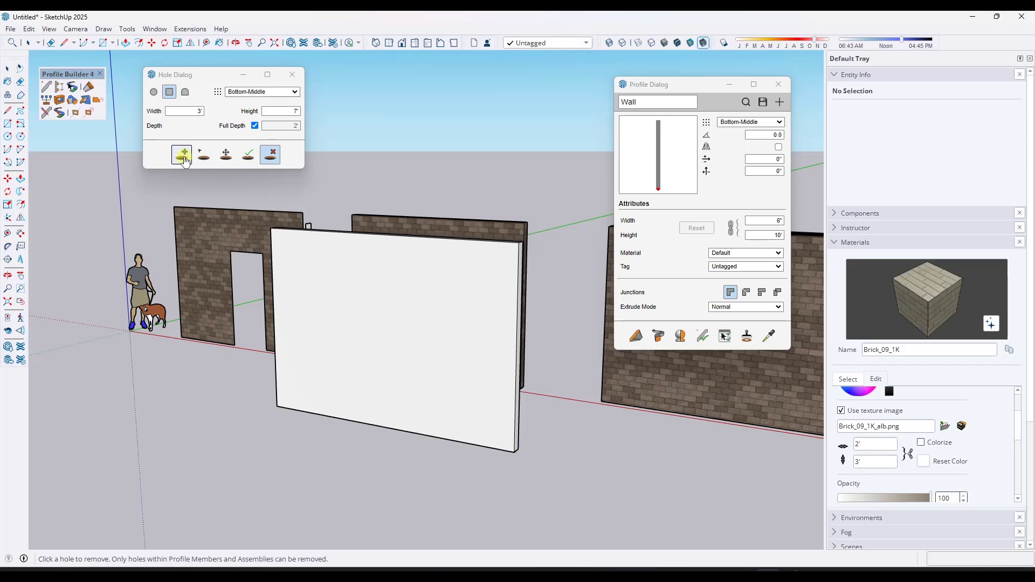
middle_drag(416, 339, 453, 374)
scroll(456, 375, down, 2)
key(space)
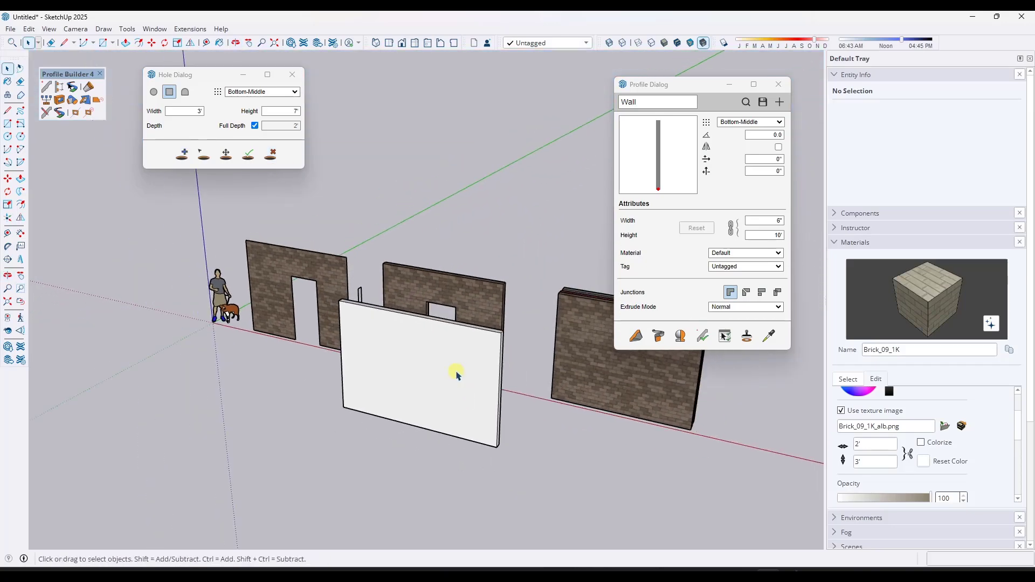
double_click(456, 375)
key(Escape)
click(503, 363)
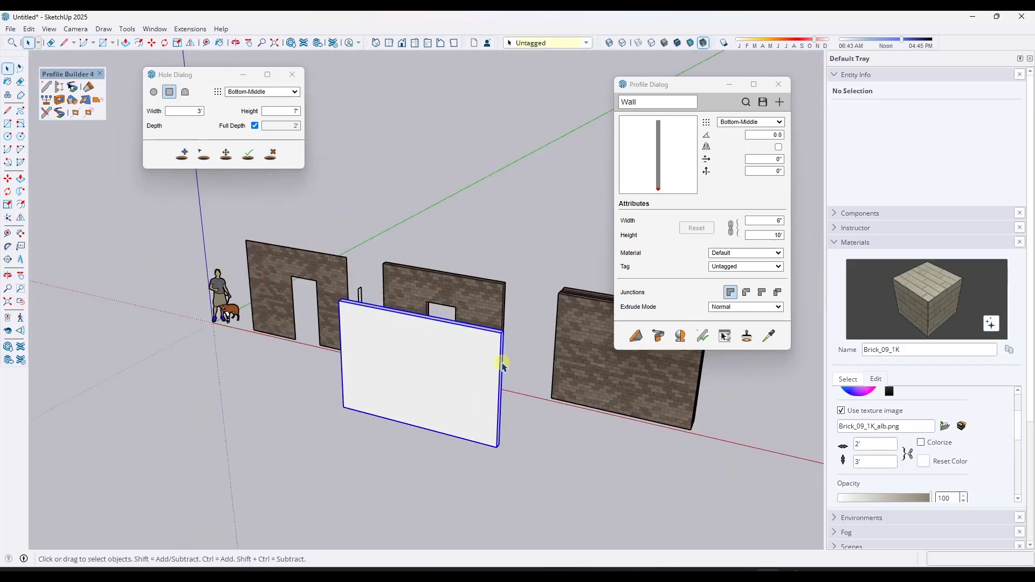
key(m)
click(493, 382)
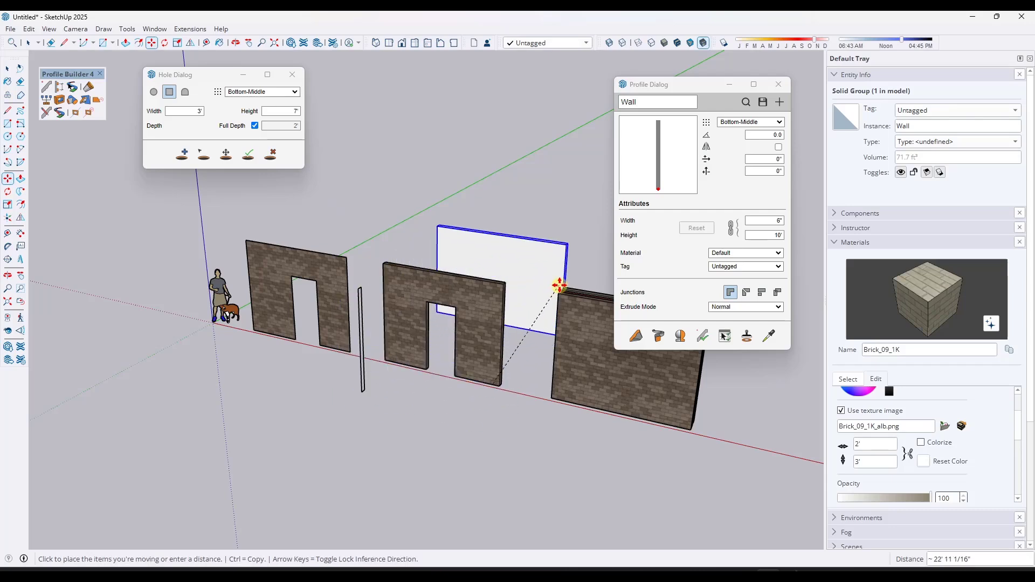
click(583, 271)
key(space)
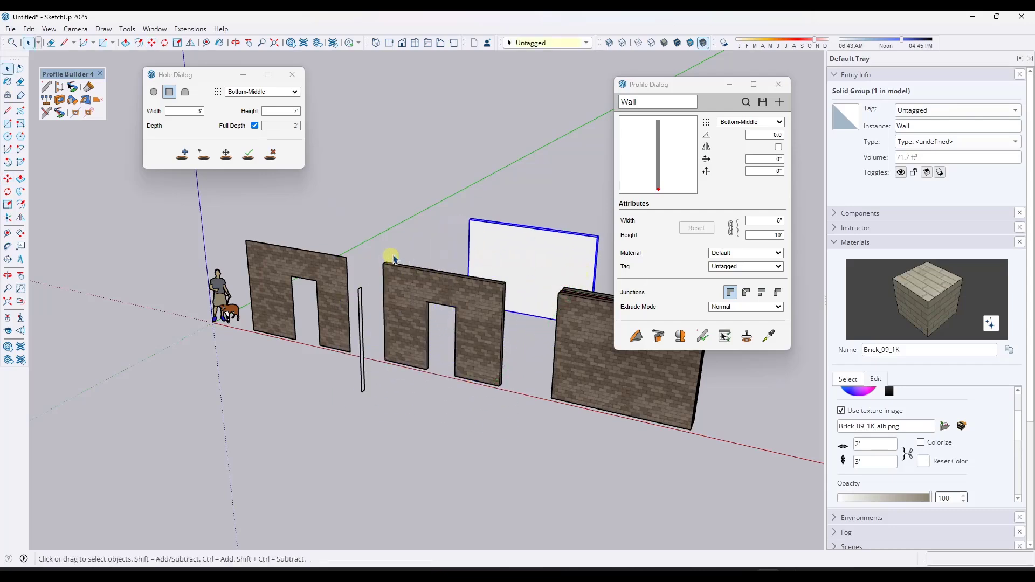
middle_drag(393, 258, 429, 297)
scroll(430, 298, up, 2)
scroll(381, 311, up, 3)
scroll(379, 312, up, 2)
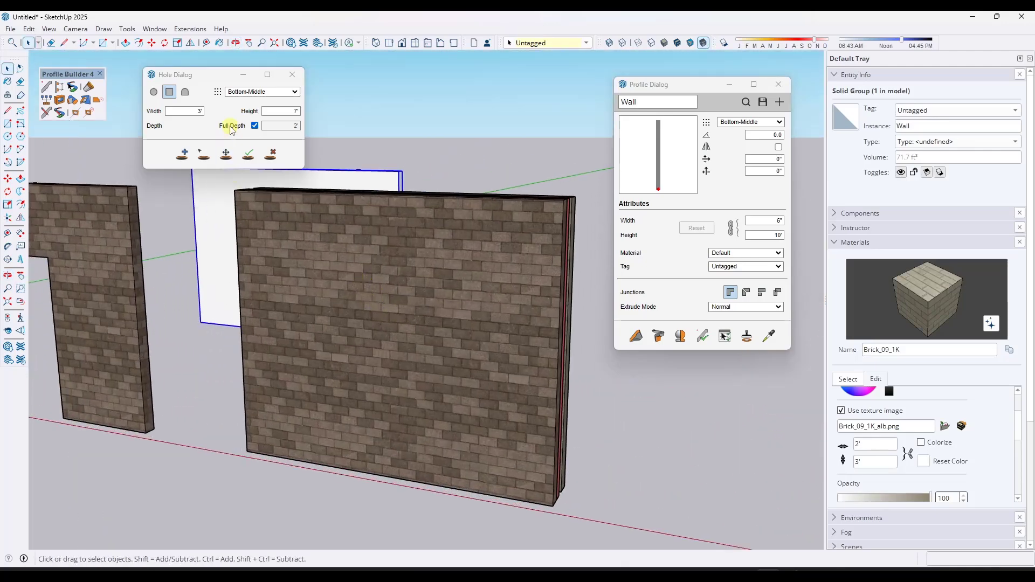
click(182, 155)
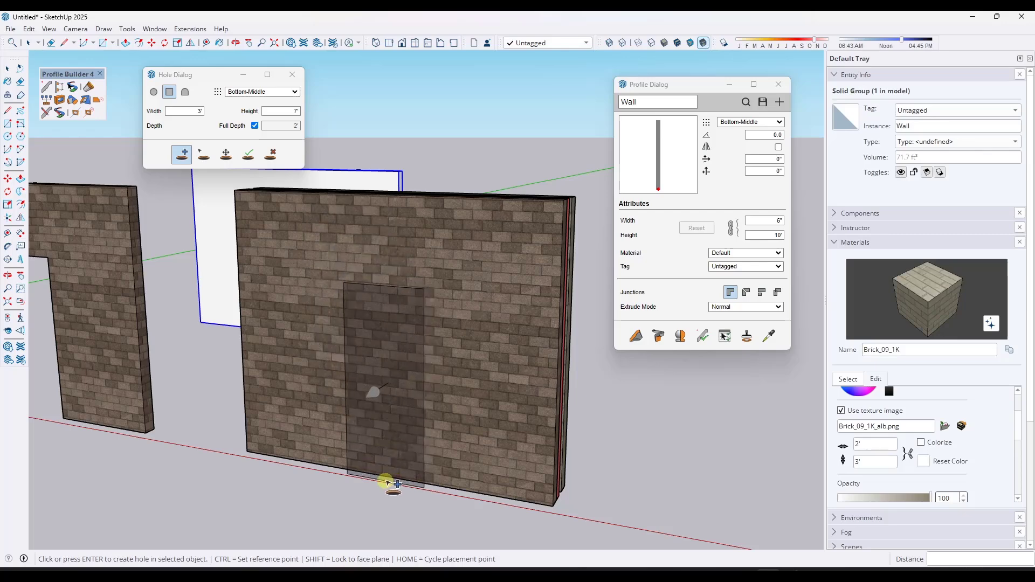
key(space)
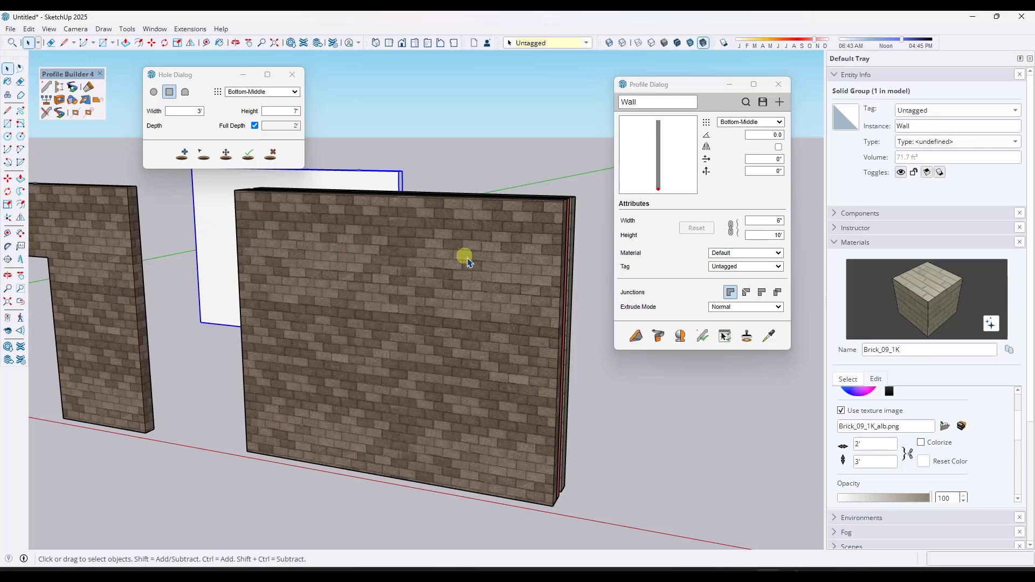
- Select the three stacked brick wall groups and add a door hole at their base, accepting the scaled-objects warning
click(536, 240)
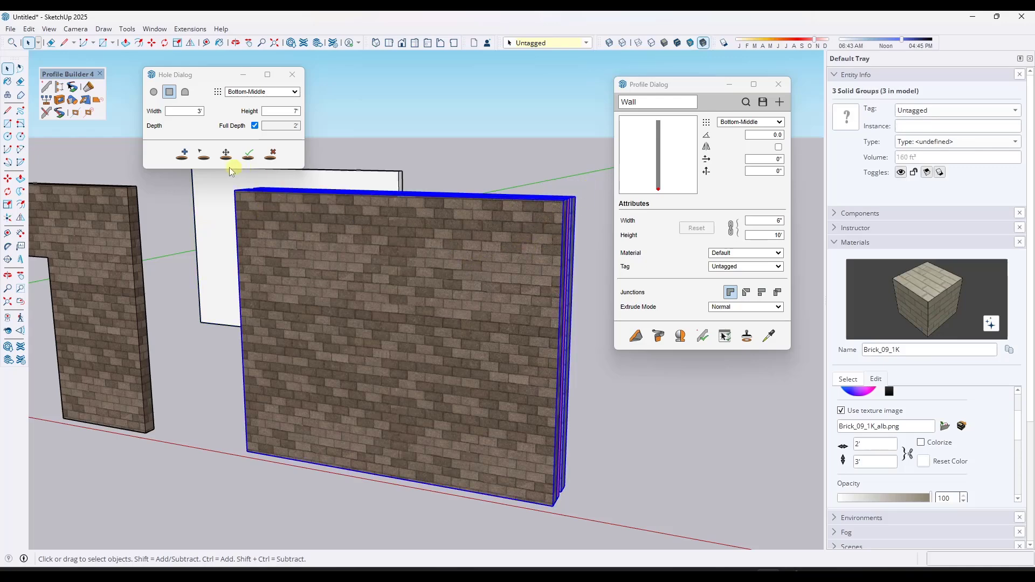
click(181, 156)
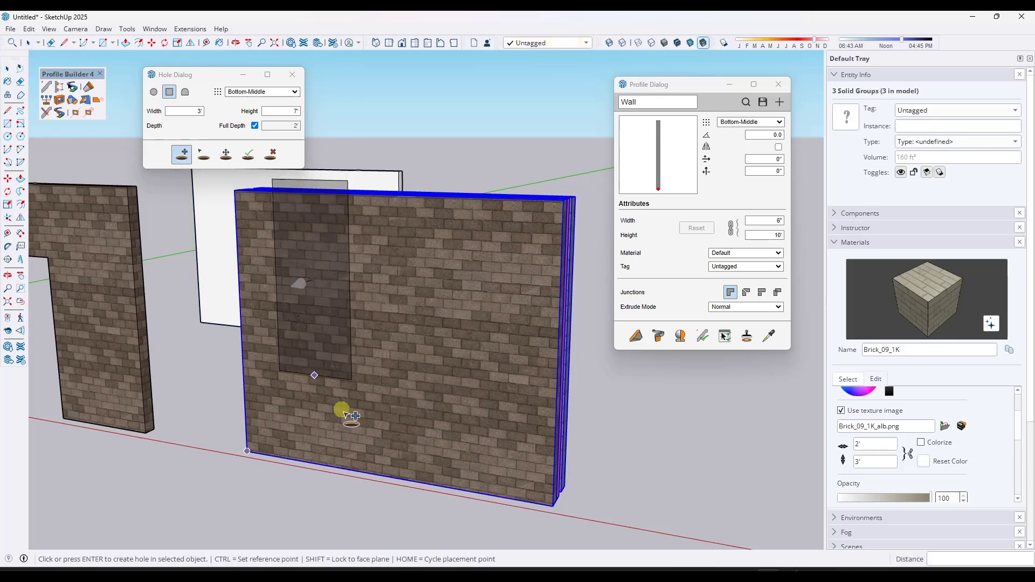
click(388, 478)
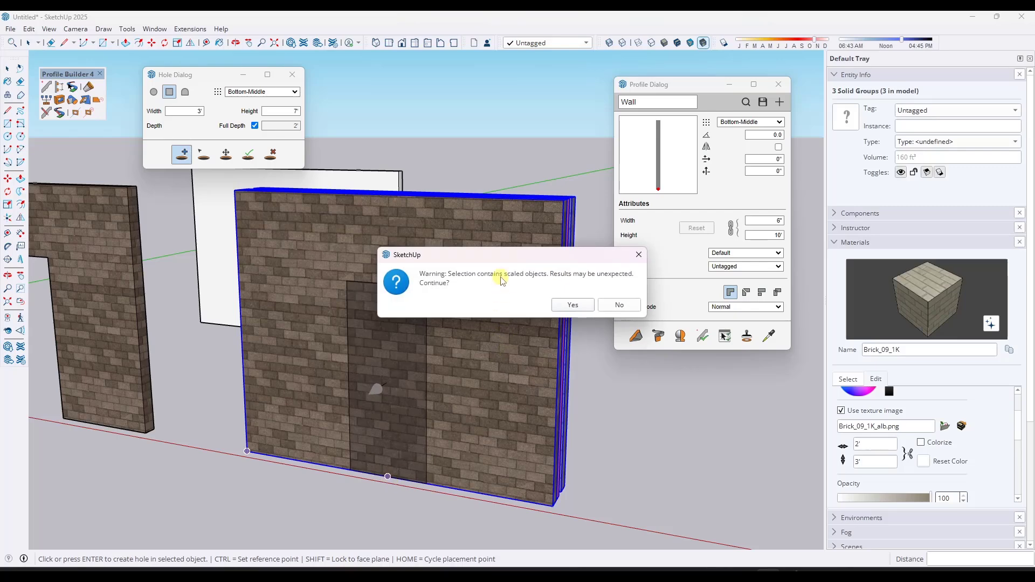
click(574, 305)
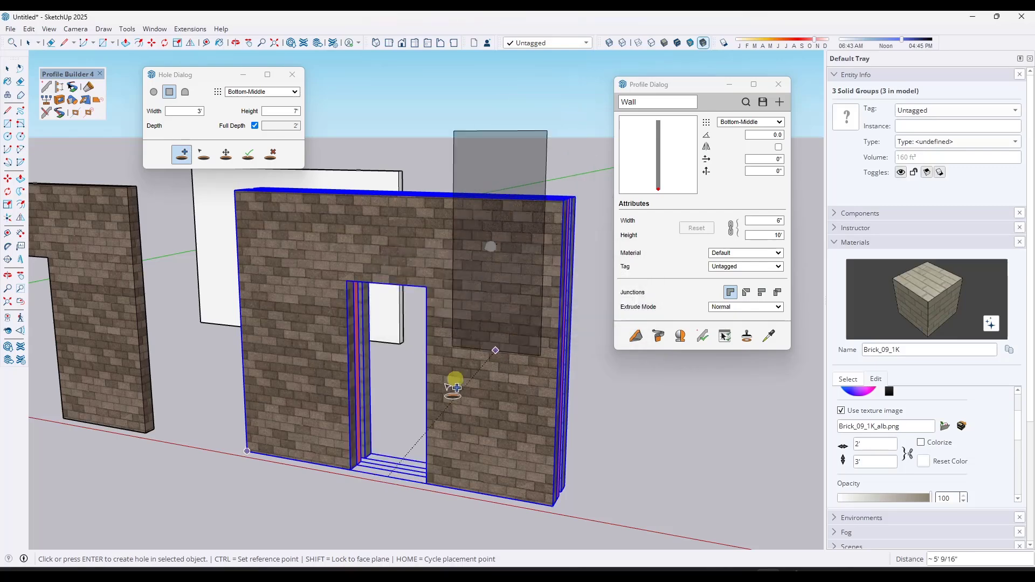
middle_drag(409, 385, 398, 367)
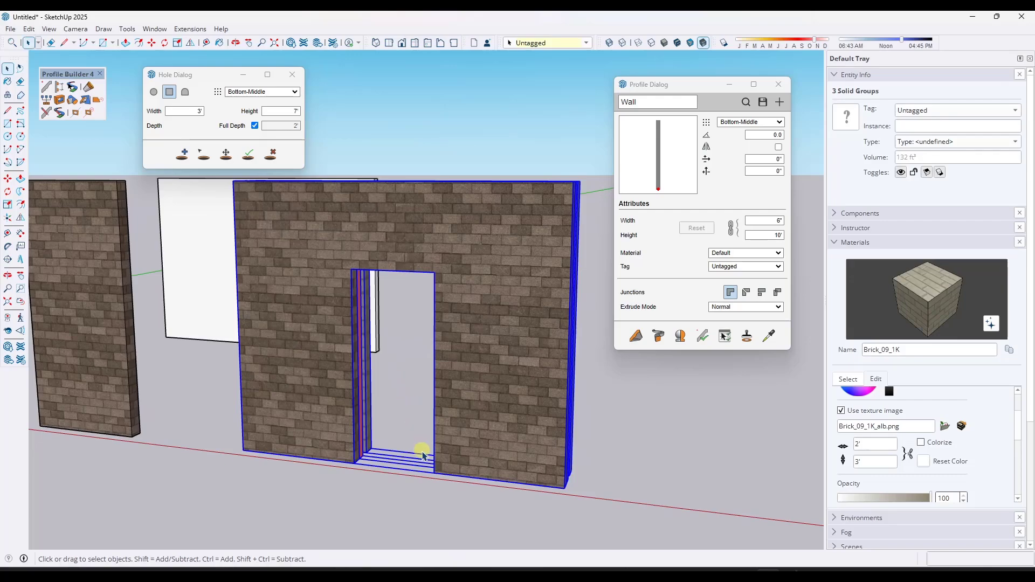
scroll(431, 409, up, 3)
middle_drag(432, 410, 358, 439)
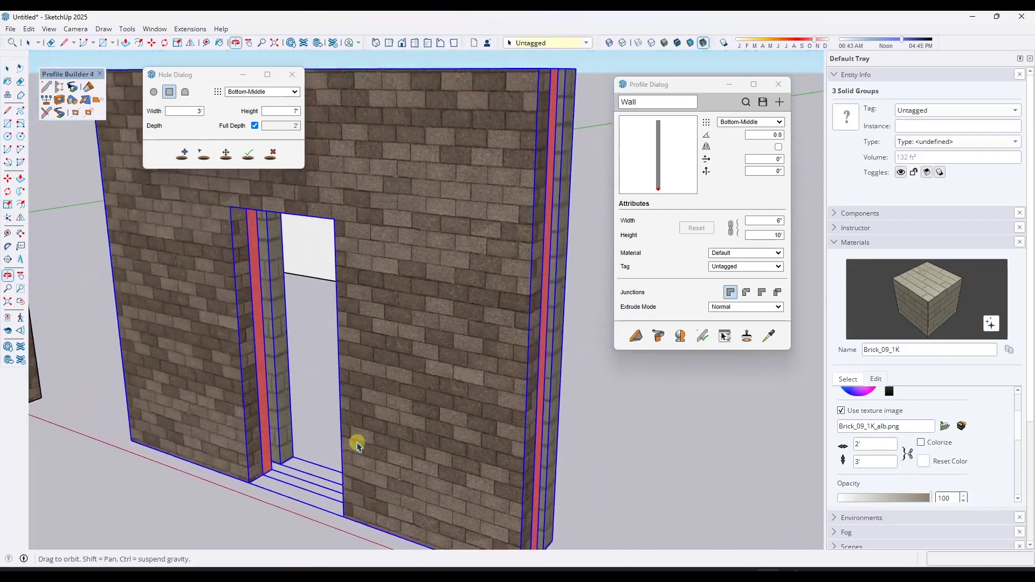
click(270, 154)
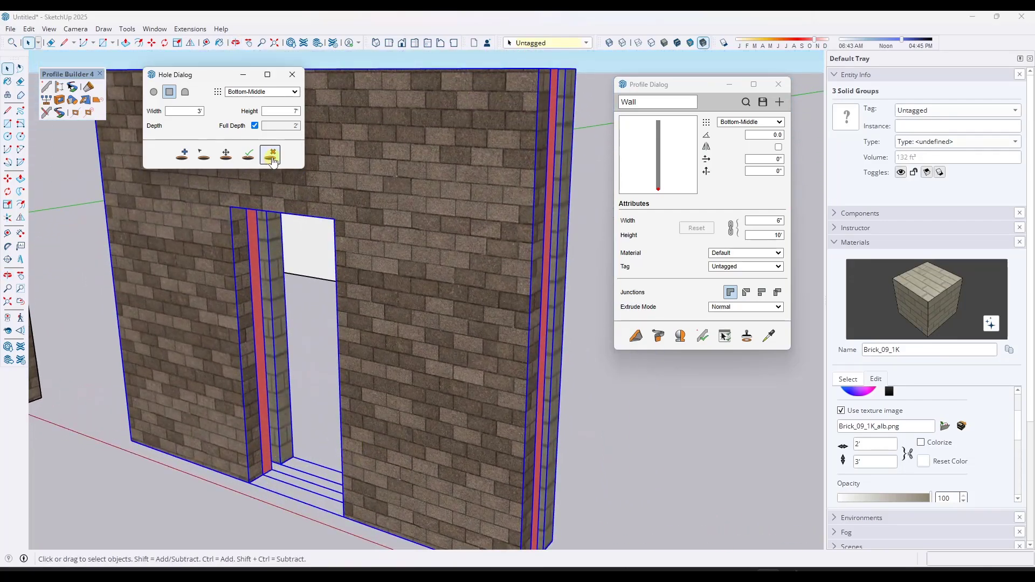
scroll(365, 351, down, 5)
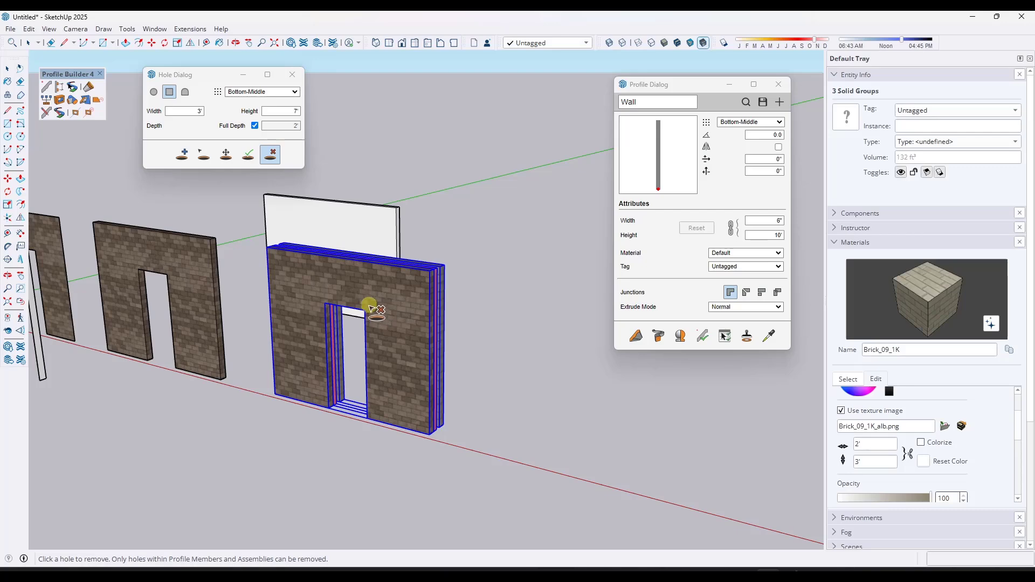
key(space)
- Switch the hole shape to circular and cut three round 10" holes near the top right of the stacked brick walls
scroll(364, 326, down, 3)
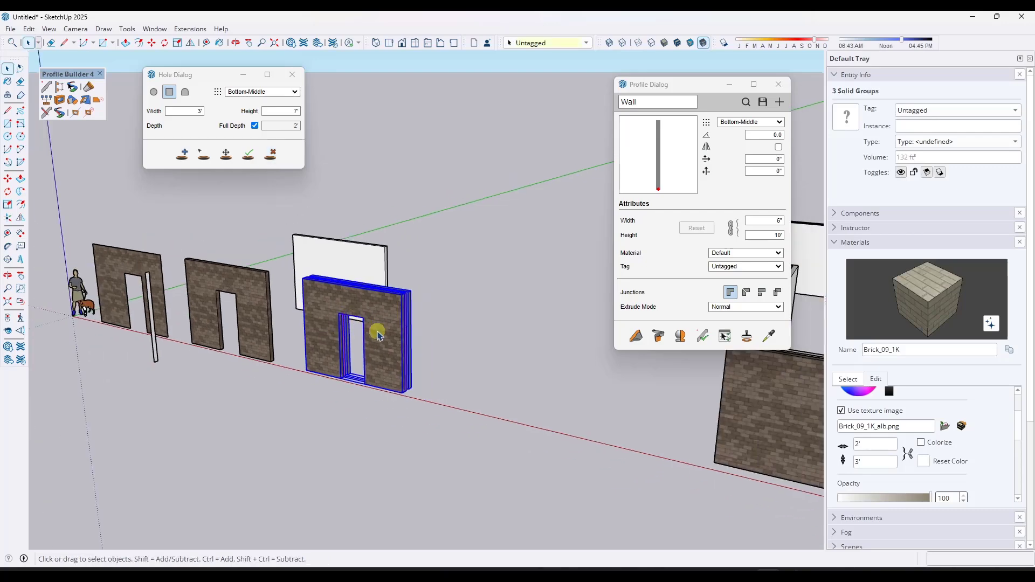
scroll(356, 339, up, 3)
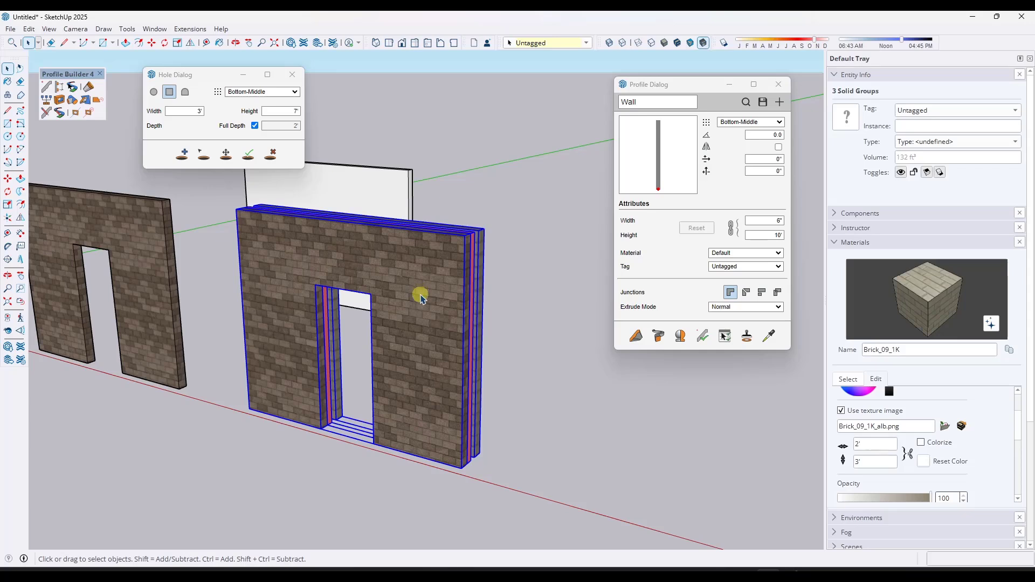
middle_drag(423, 284, 455, 285)
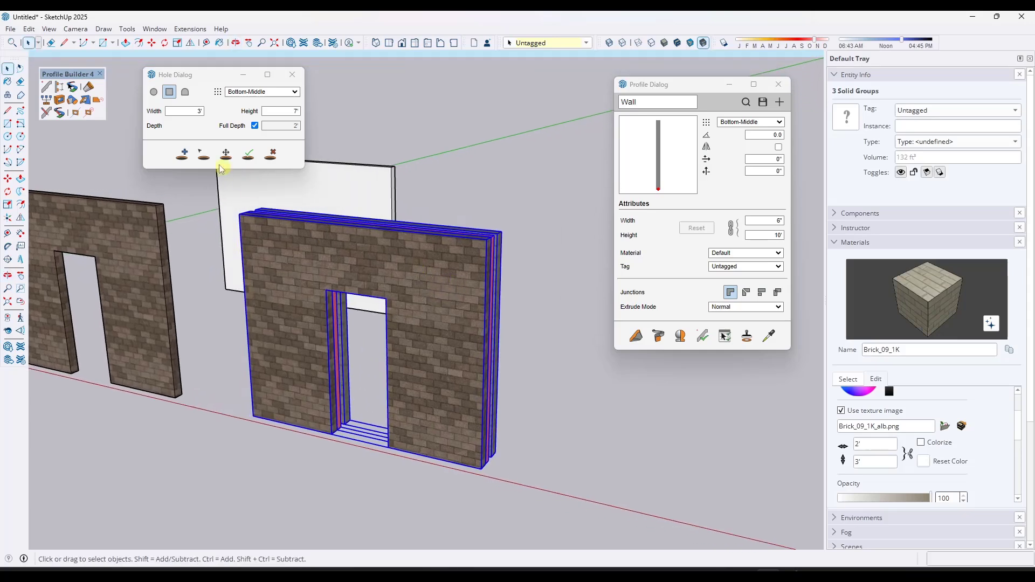
click(153, 93)
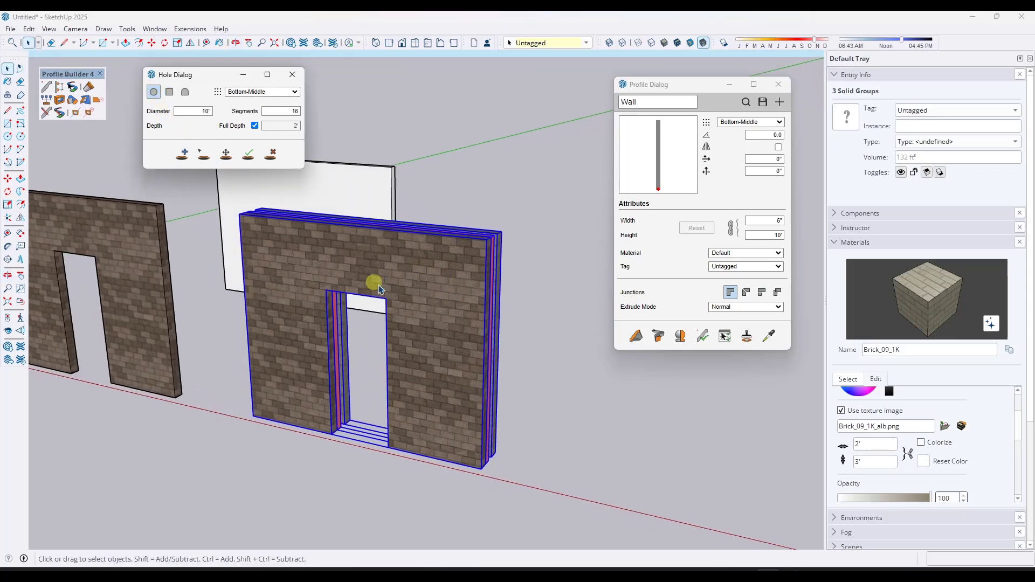
click(189, 156)
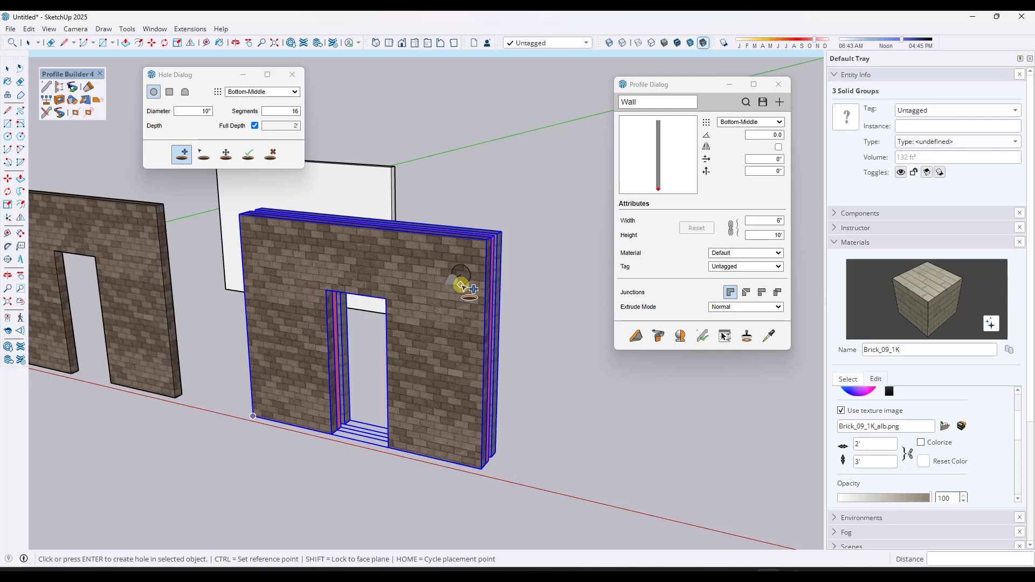
click(461, 285)
click(573, 305)
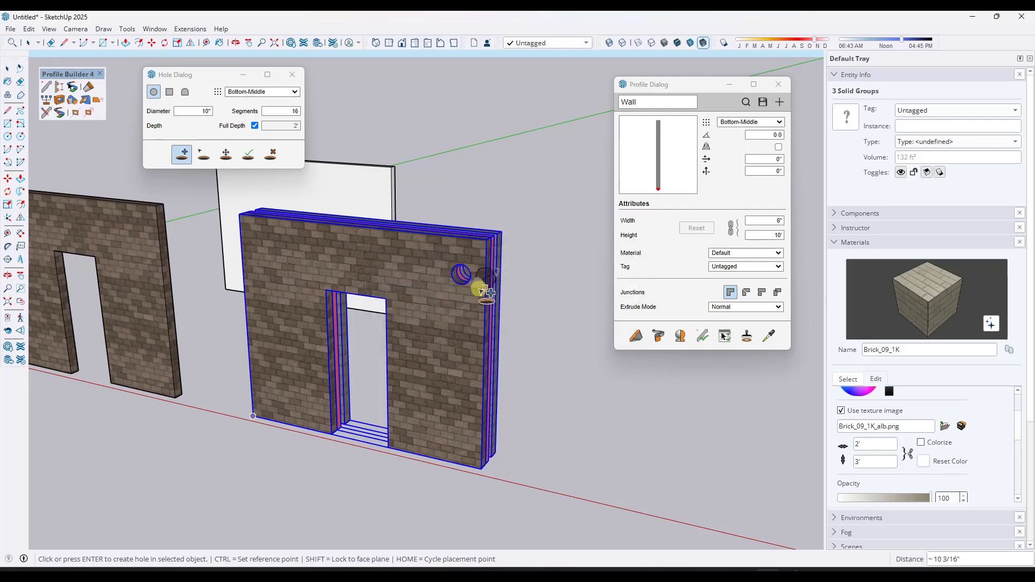
middle_drag(474, 285, 485, 254)
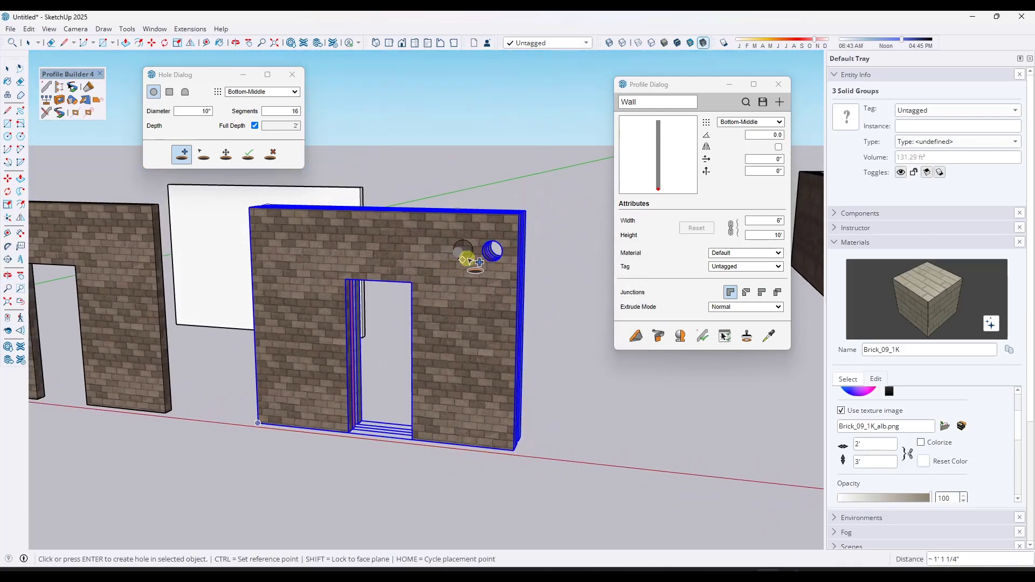
click(466, 260)
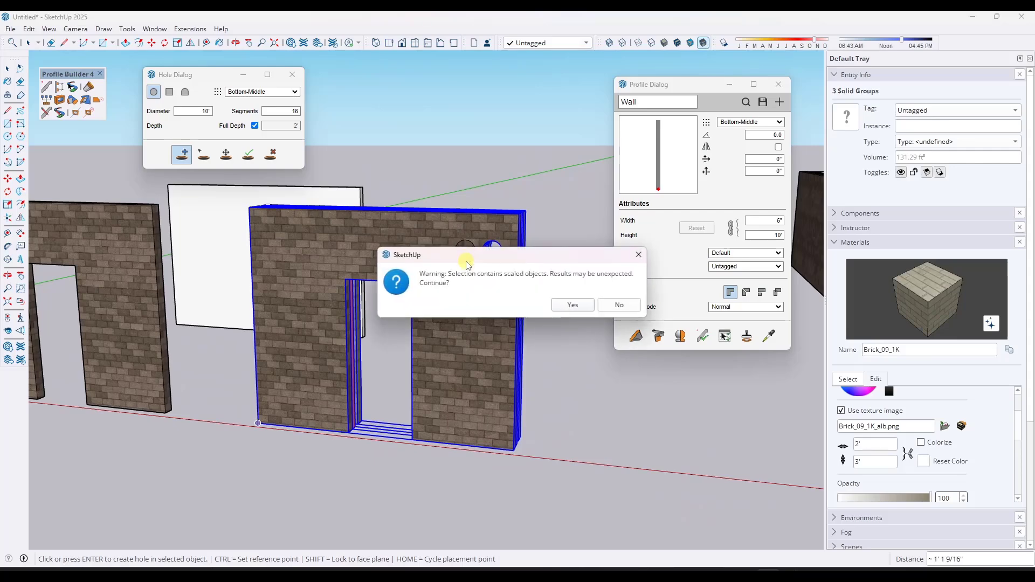
click(562, 308)
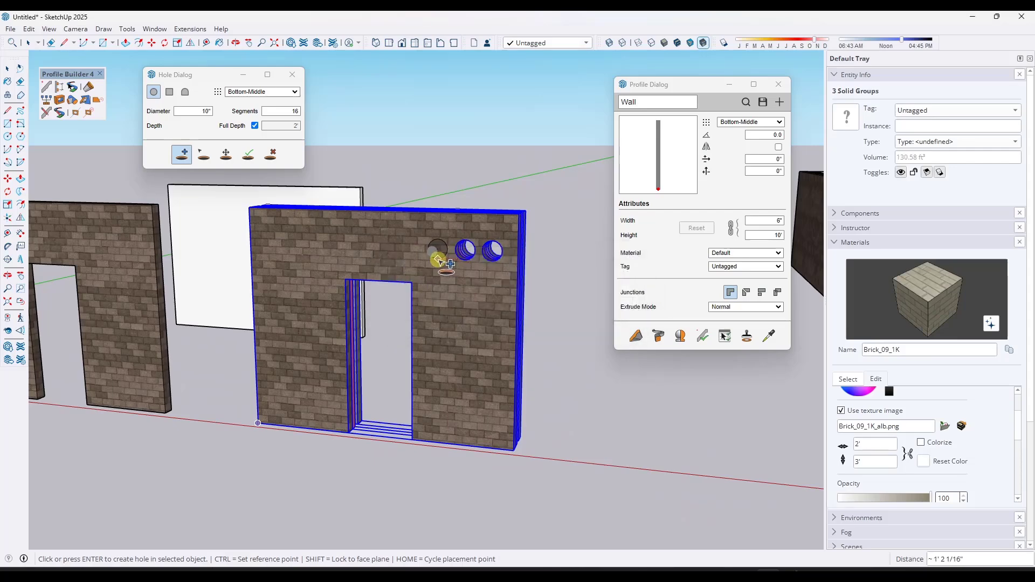
click(438, 262)
click(573, 305)
- Open the hole profile selector and choose the ArchedWindow profile from the hole examples library
middle_drag(563, 305, 412, 277)
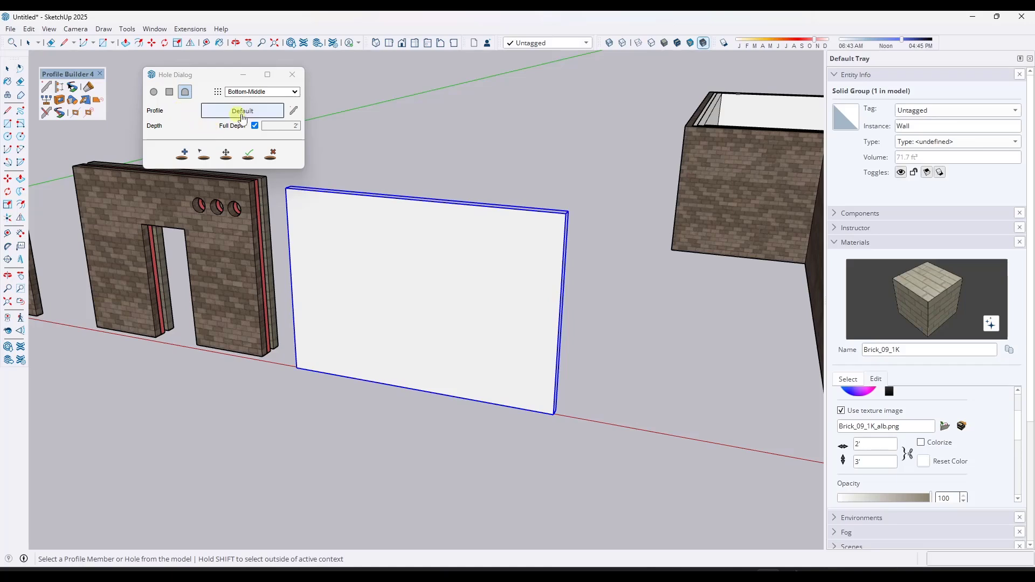
click(293, 110)
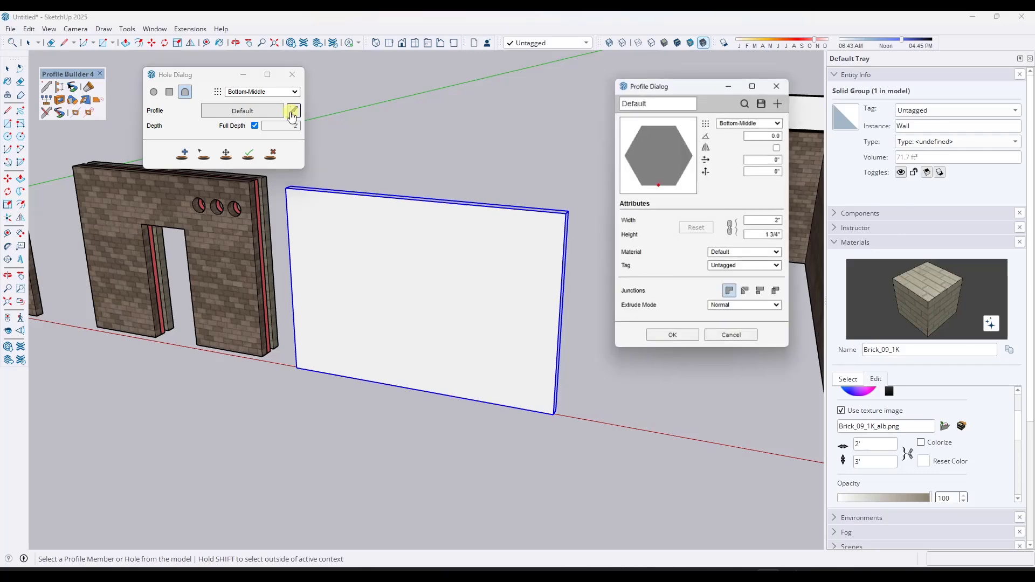
click(746, 103)
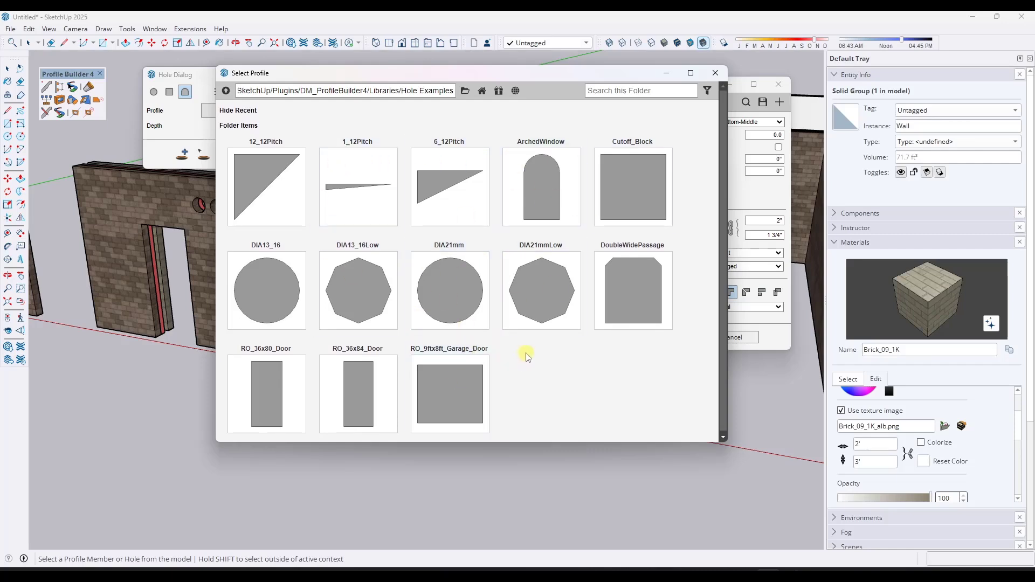
click(542, 205)
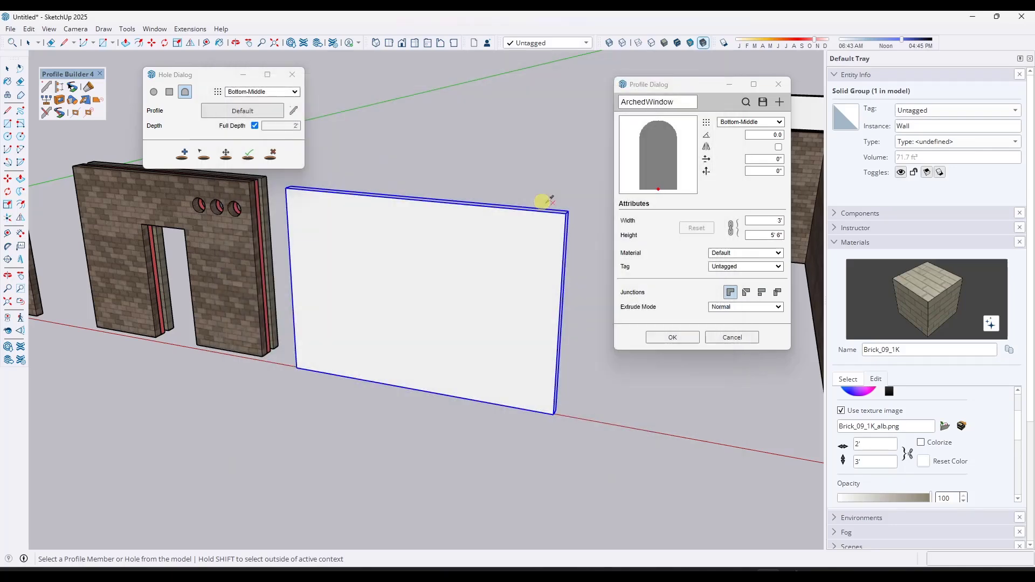
click(671, 338)
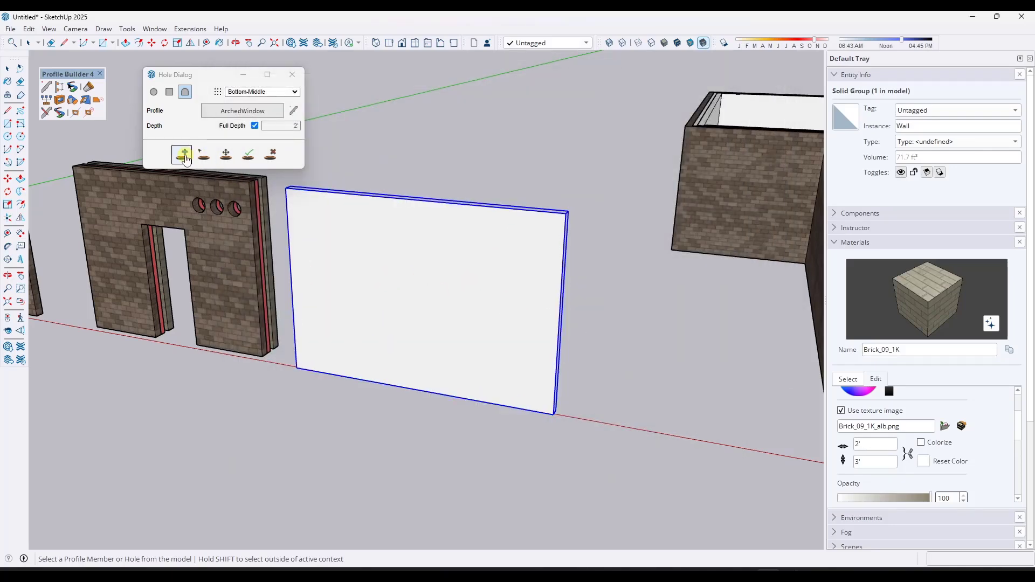
- Cut an arched window hole into the left part of the white profile wall
click(183, 154)
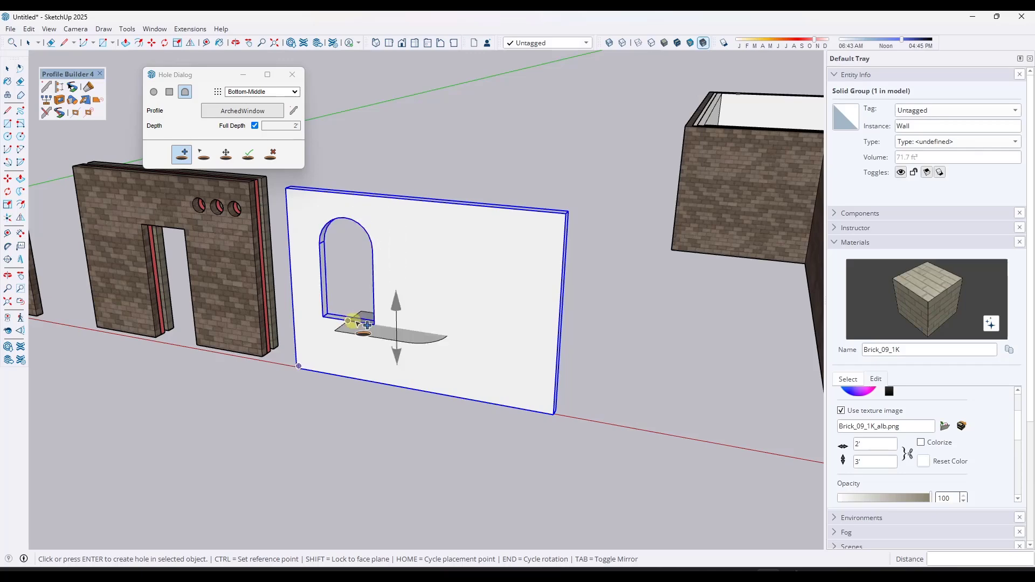
click(492, 343)
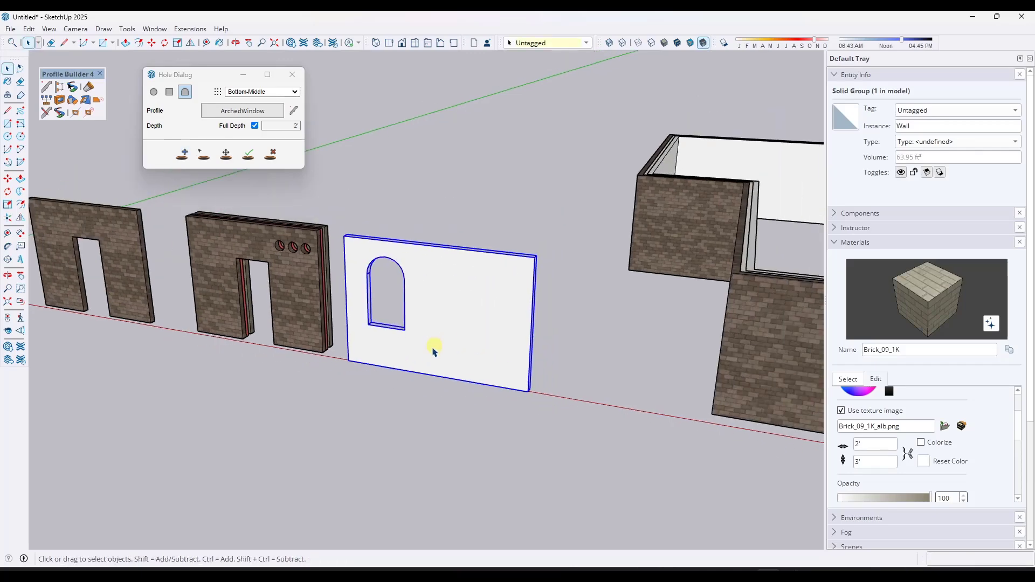
- Draw a rectangle on the ground about 2'9" by 3'8" in front of the white wall
click(370, 411)
key(r)
click(370, 405)
click(382, 437)
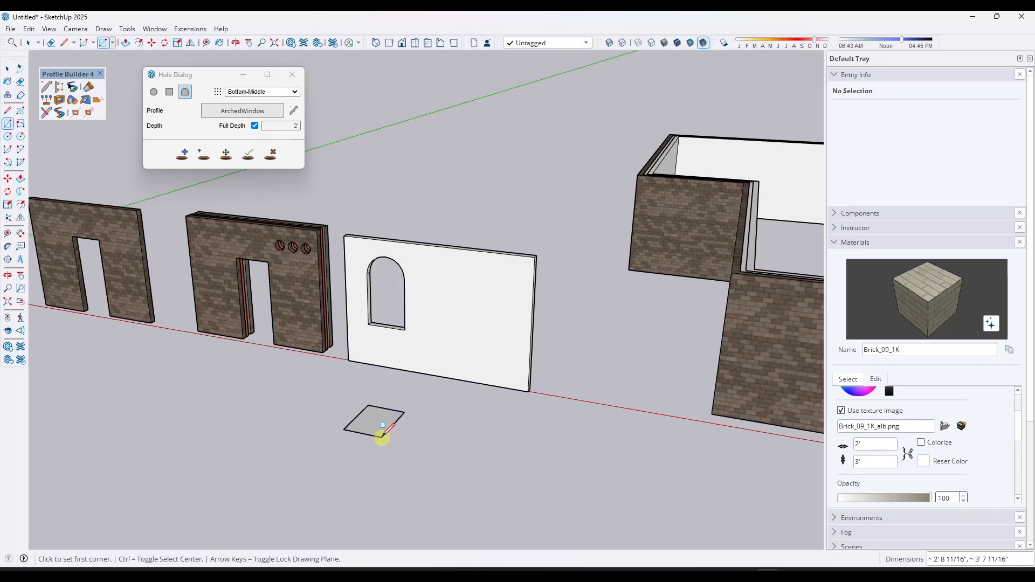
- Carve a curved notch into the rectangle's corner with an arc and erase the leftover edges
scroll(382, 437, up, 3)
key(a)
click(367, 435)
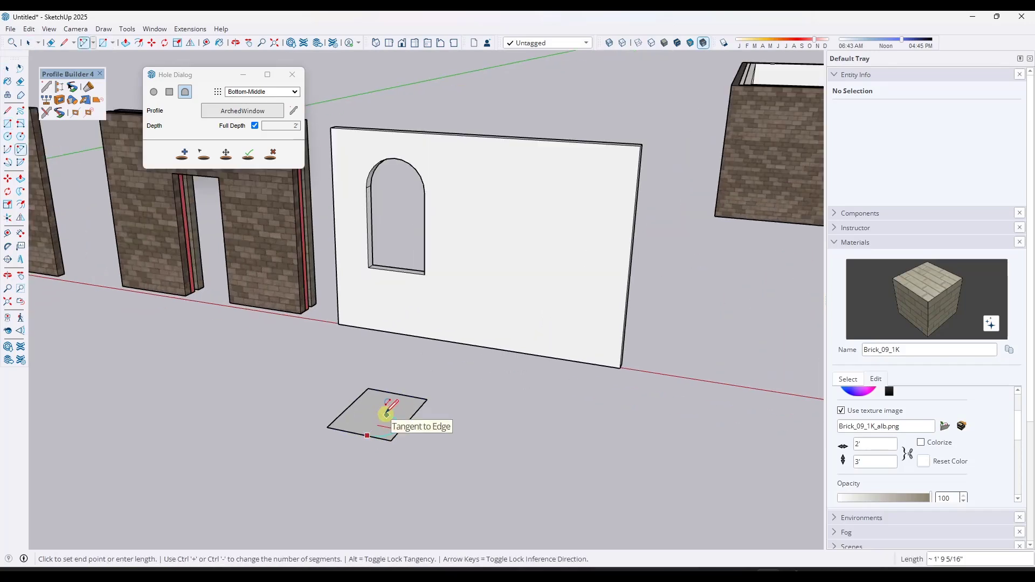
click(385, 416)
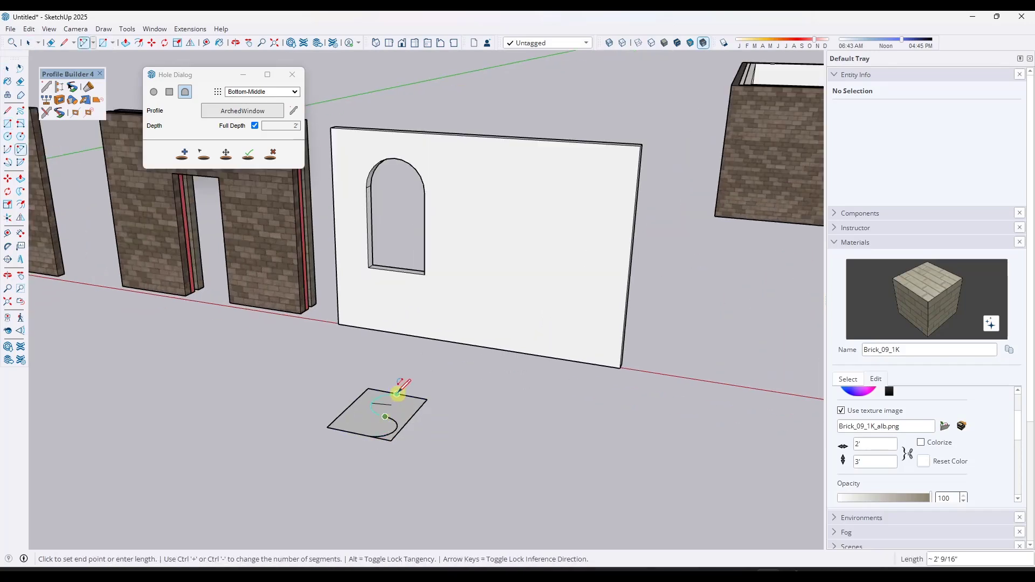
click(397, 394)
key(e)
drag(423, 416, 391, 438)
key(space)
- Pick the notched face as a hole profile and save it as a new profile named Hole Cutter
click(291, 110)
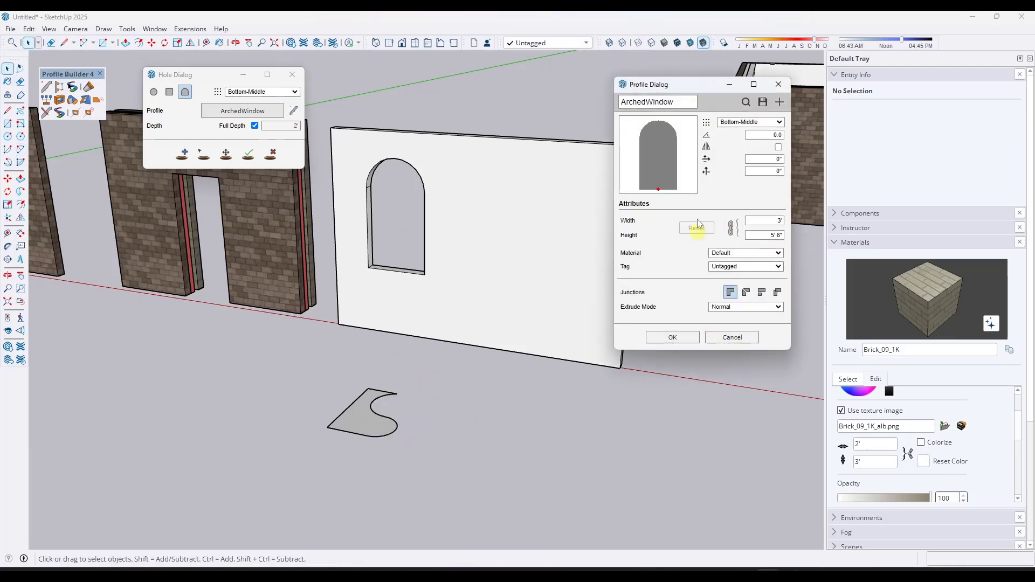
click(389, 415)
click(780, 102)
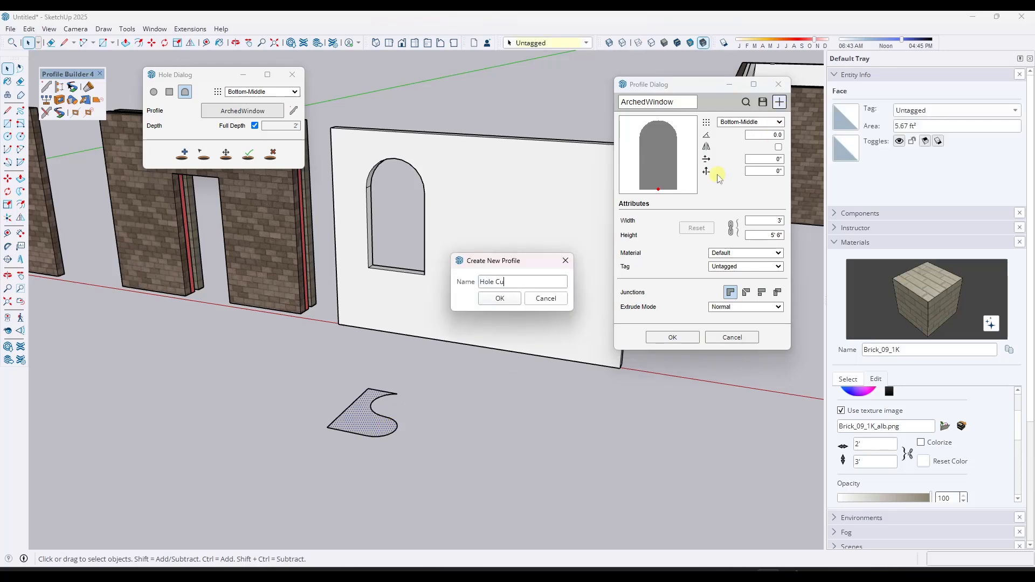
text(Hole Cutter)
key(Return)
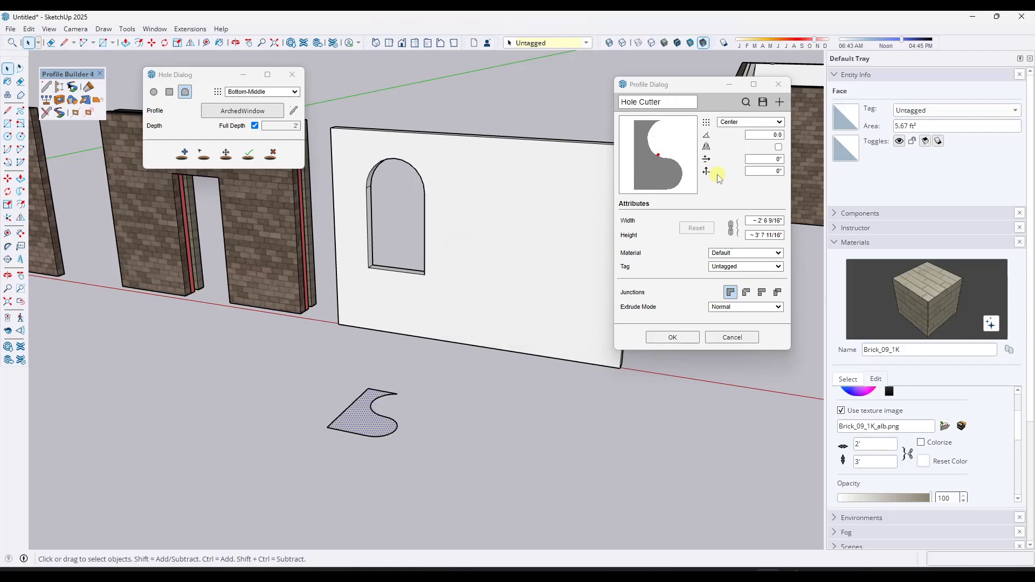
- Rotate the Hole Cutter profile by 90 degrees and confirm the profile settings
click(769, 134)
text(90)
key(Return)
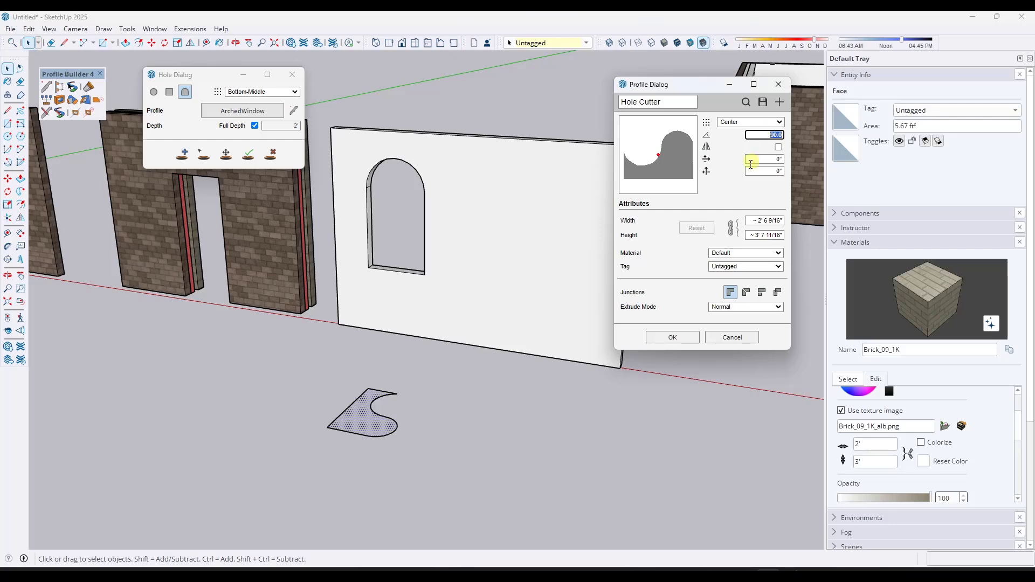
click(674, 338)
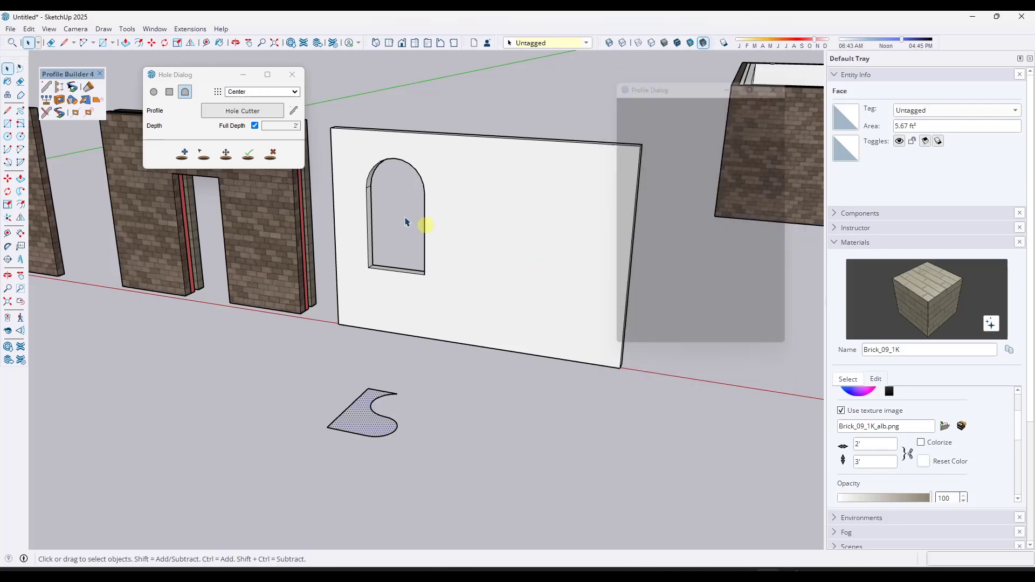
- Cut two Hole Cutter openings into the white wall beside the arched window
click(177, 160)
middle_drag(548, 212, 595, 239)
click(539, 291)
key(space)
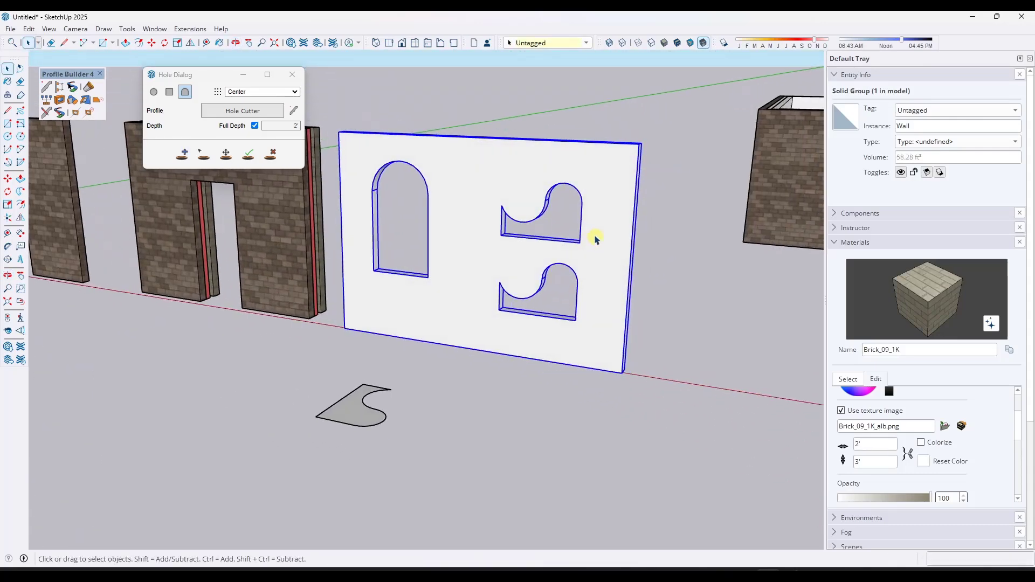
- Move the two Hole Cutter openings higher up in the white wall with the Move Hole tool
scroll(550, 227, up, 3)
scroll(560, 215, down, 2)
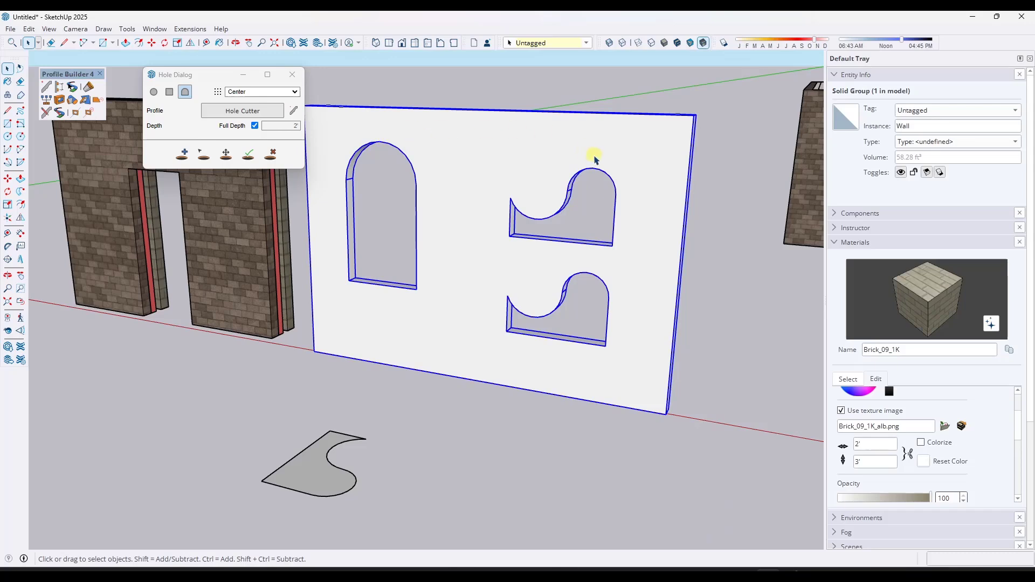
click(272, 154)
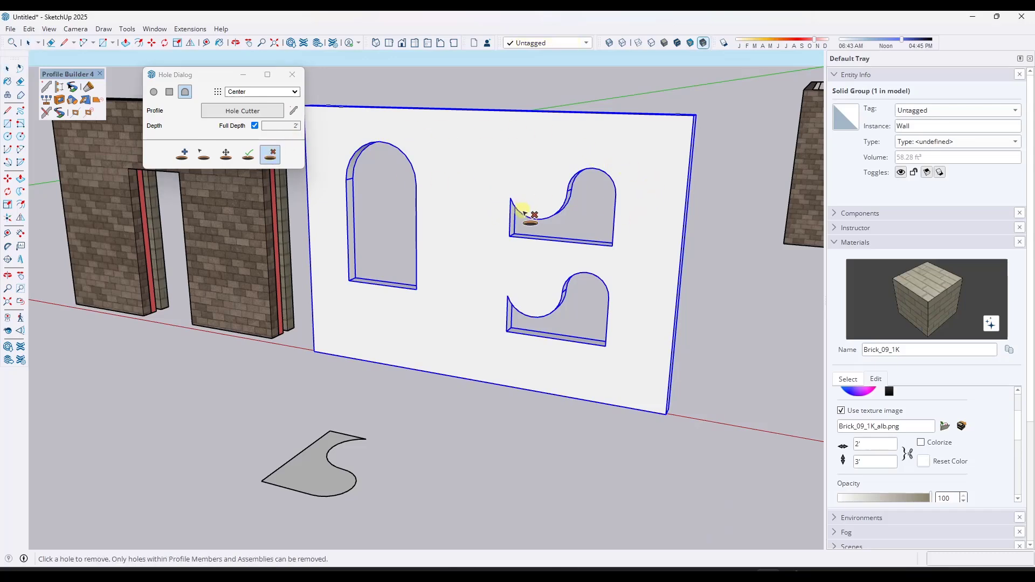
click(226, 154)
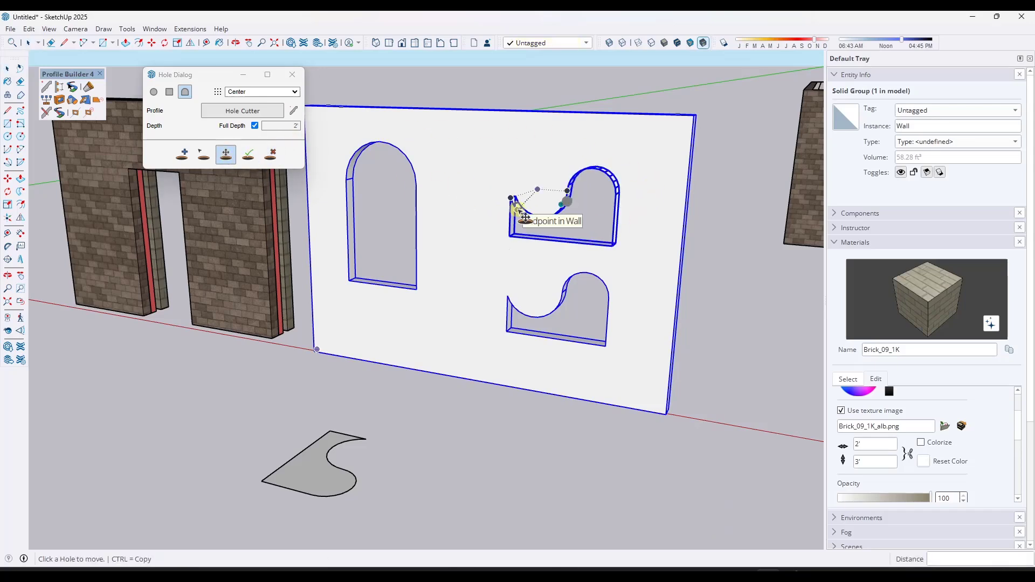
drag(525, 219, 524, 178)
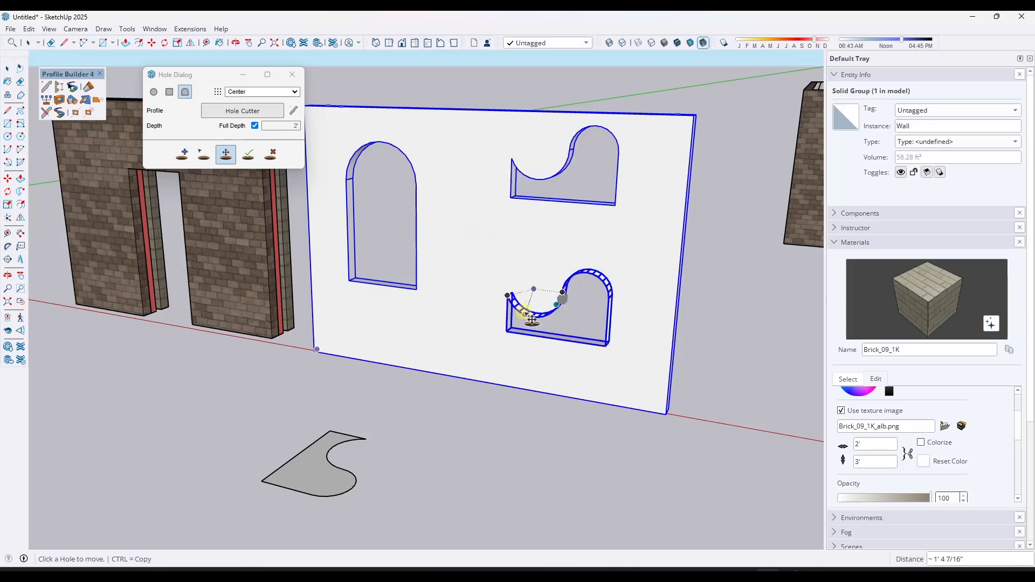
drag(532, 320, 514, 287)
- Remove the arched window opening and the lower Hole Cutter opening from the white wall
click(270, 154)
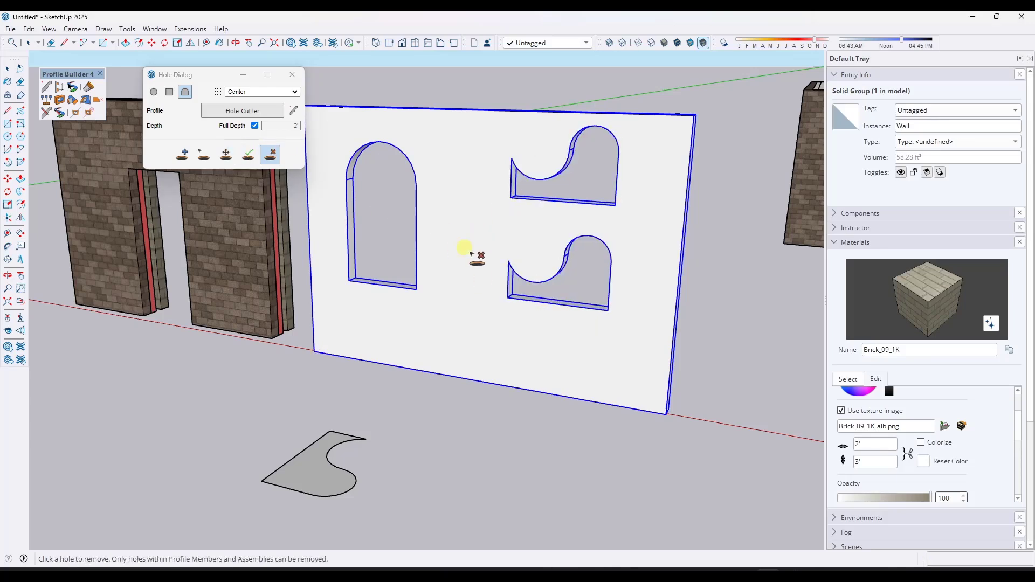
click(418, 249)
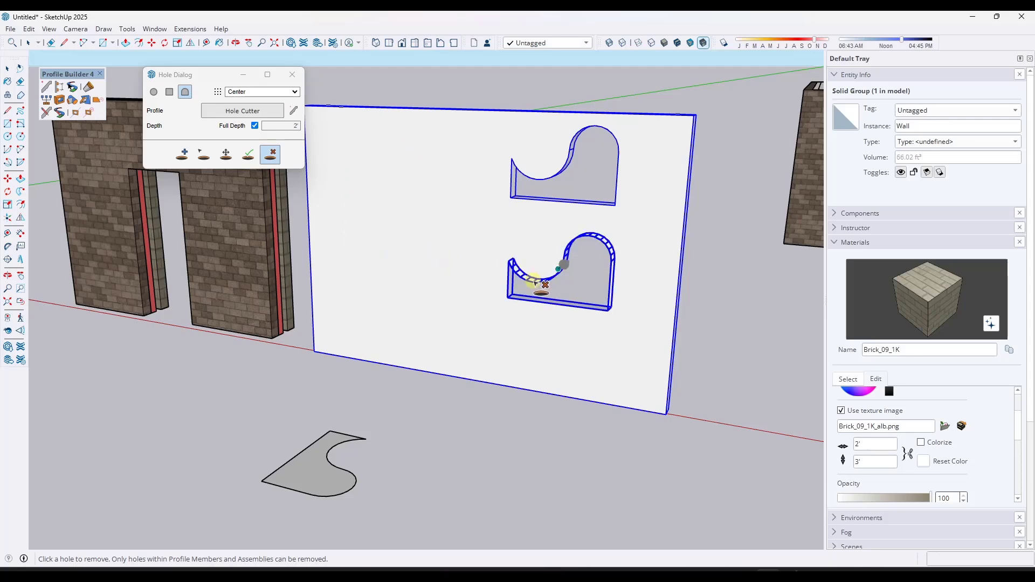
click(536, 298)
key(space)
- Replace the hole profile with 6_12Pitch from the Hole Examples library
scroll(537, 248, down, 3)
scroll(537, 249, down, 3)
middle_drag(589, 235, 409, 275)
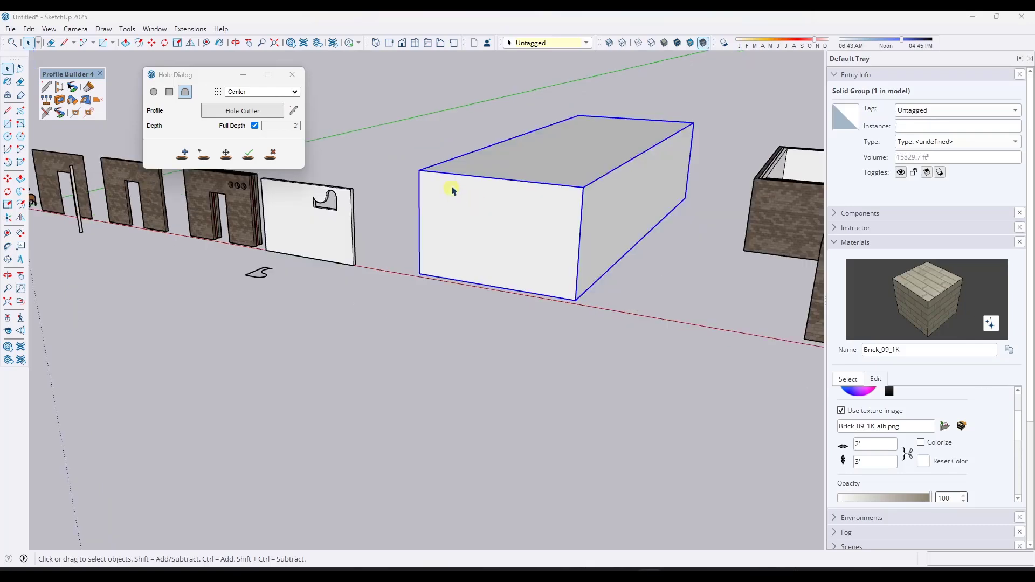
middle_drag(454, 192, 609, 155)
click(295, 112)
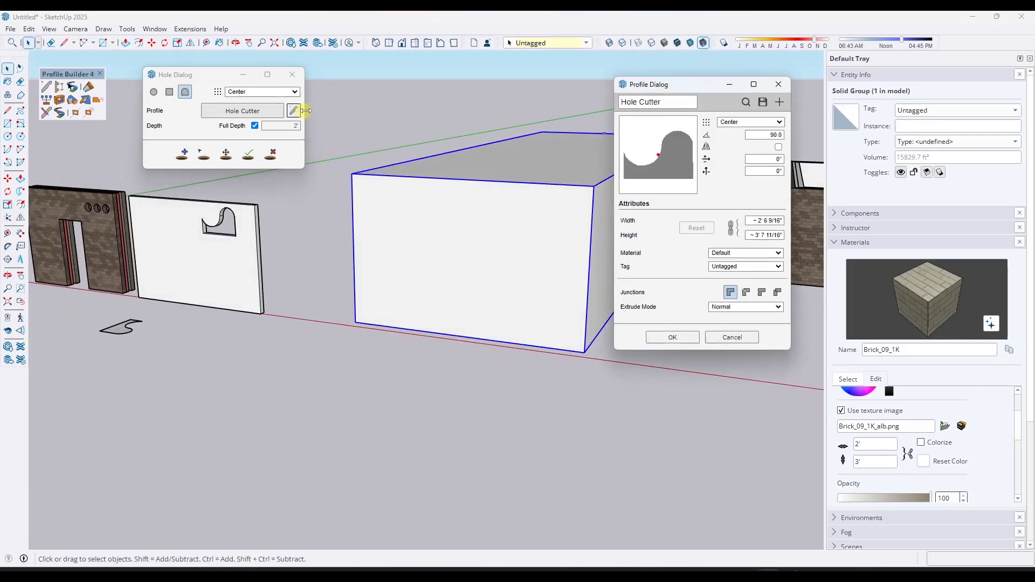
click(747, 102)
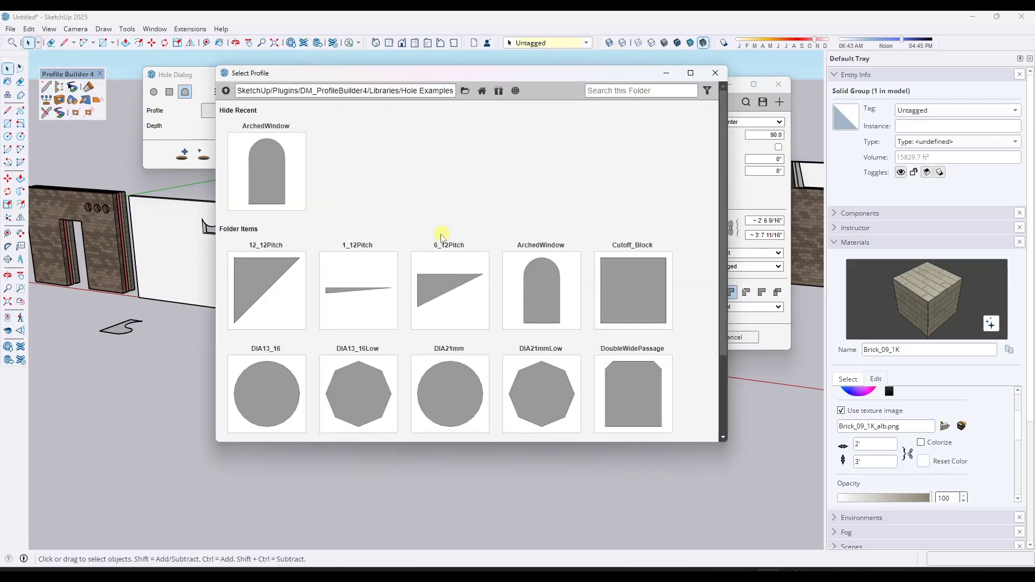
double_click(441, 293)
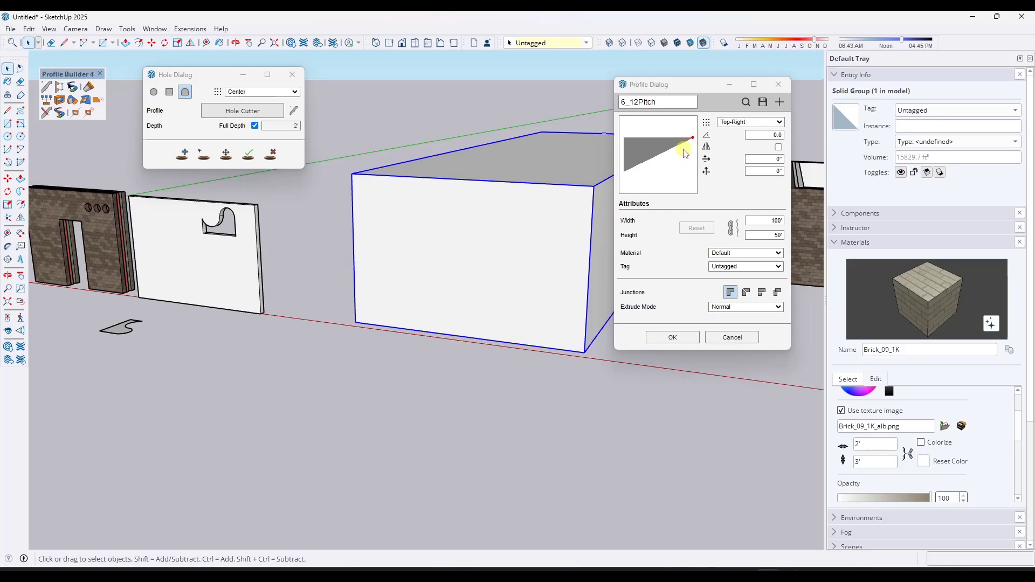
click(673, 338)
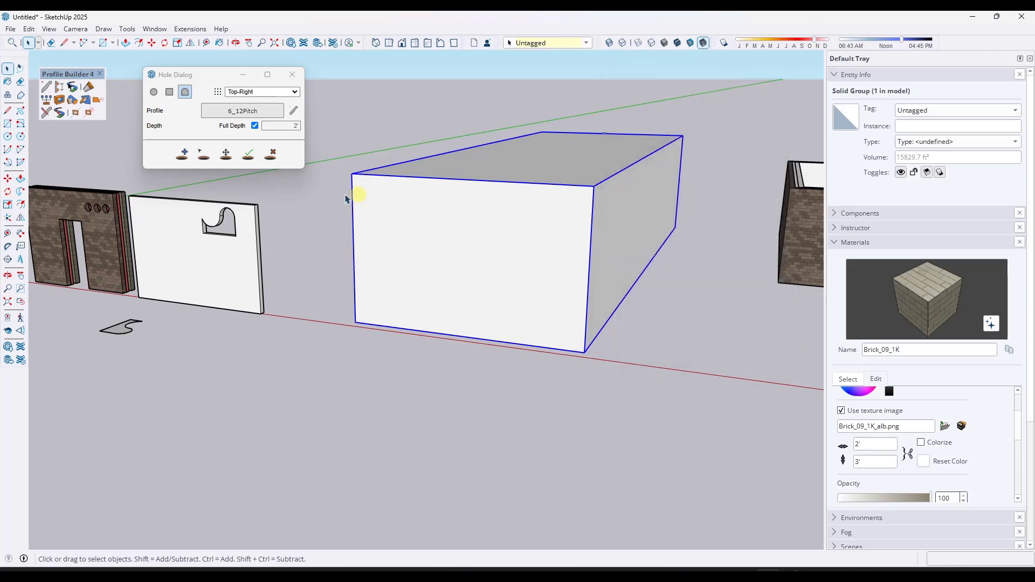
- Cut a 6_12Pitch hole into the top edge of the white box, locked to the face plane
click(184, 155)
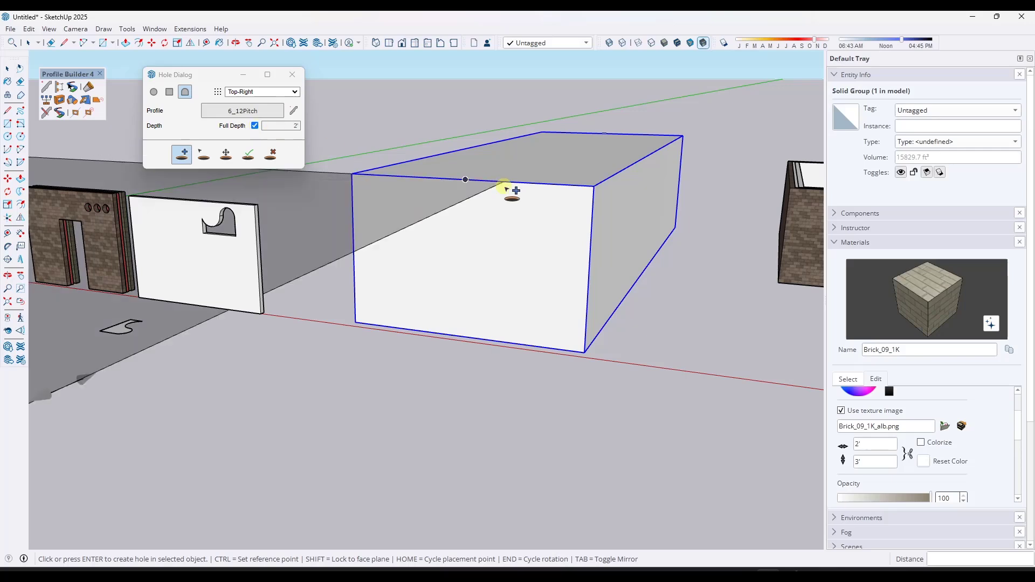
middle_drag(466, 180, 456, 201)
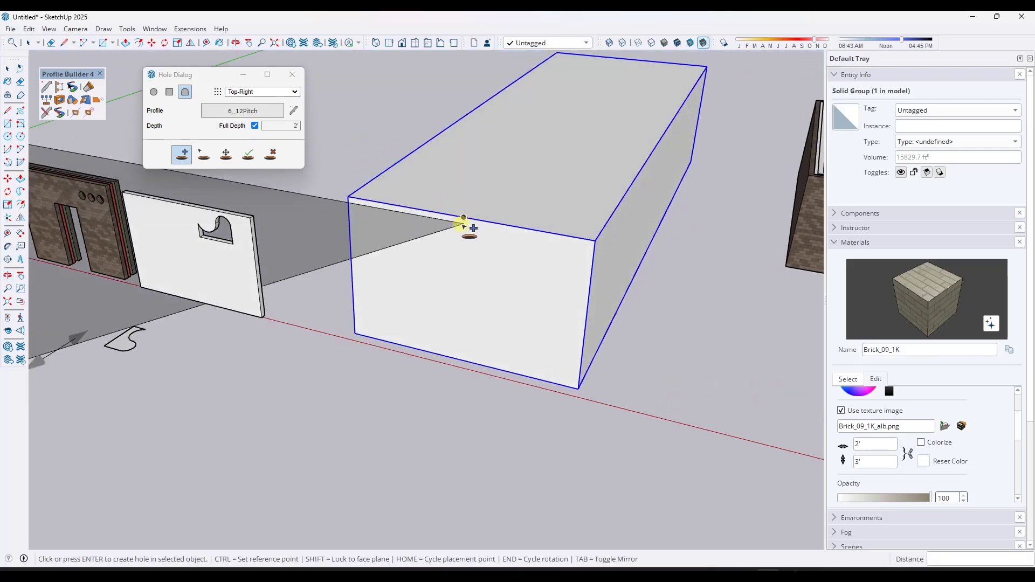
key(shift)
click(466, 219)
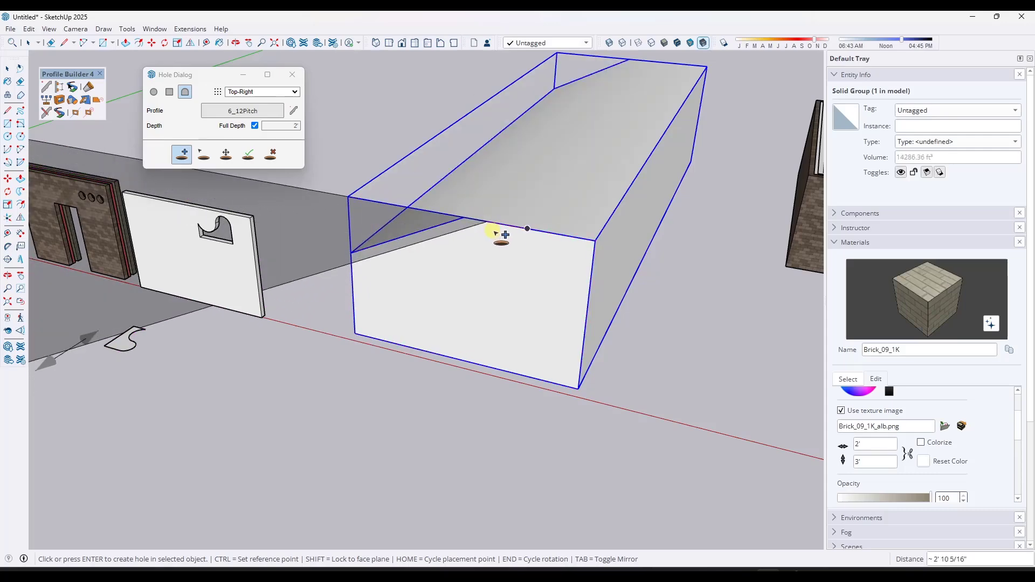
- Cycle through the placement points and cut a second pitch hole so the box gets a gable roof
middle_drag(502, 252, 561, 226)
scroll(515, 302, down, 5)
middle_drag(515, 302, 520, 287)
scroll(520, 287, up, 2)
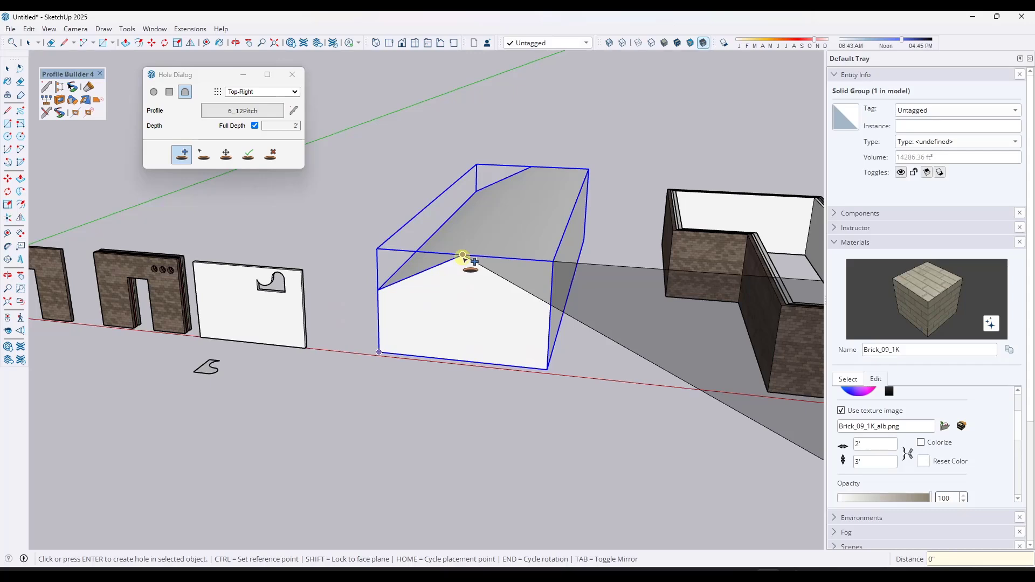
key(Home)
key(Home)
key(Home)
key(Home)
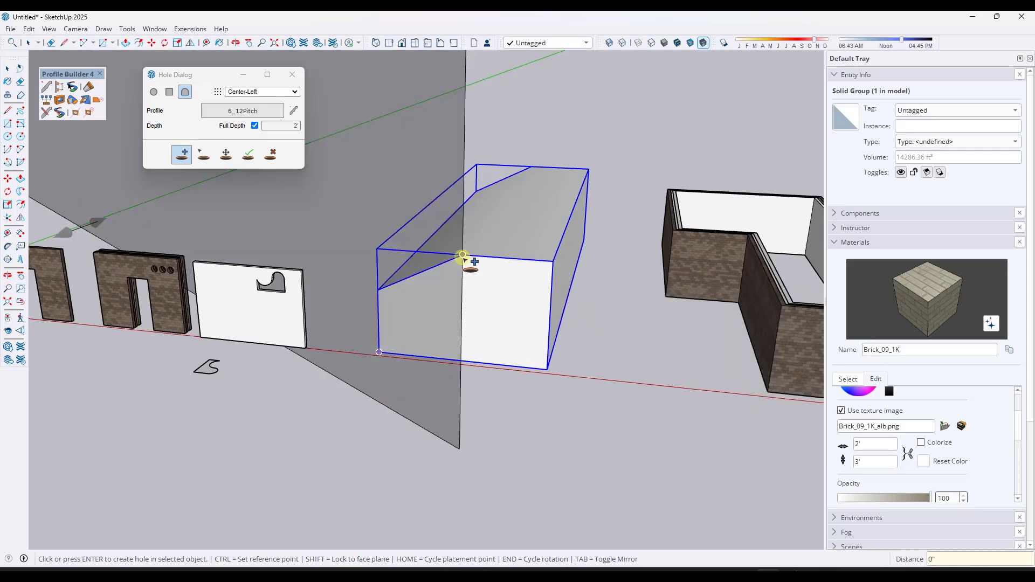
key(Home)
key(Home)
key(Home)
key(Home)
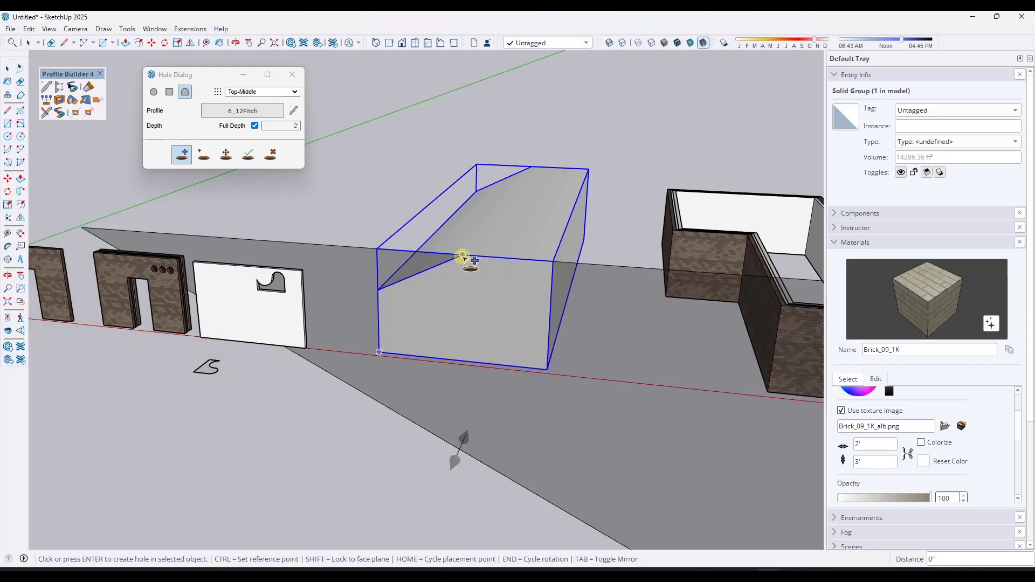
key(Home)
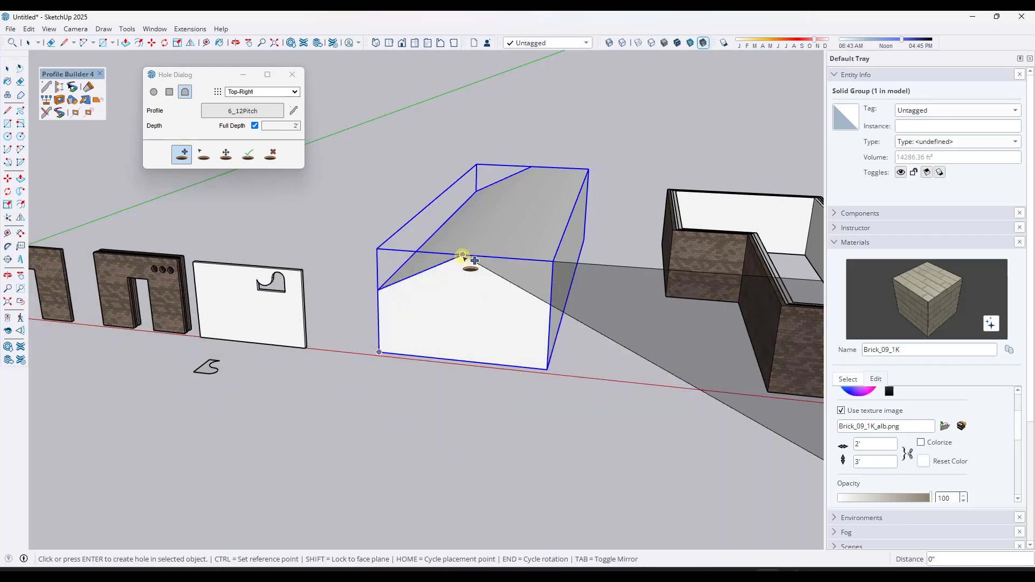
mouse_move(503, 296)
middle_down()
mouse_move(518, 245)
mouse_move(463, 279)
mouse_move(500, 290)
middle_up()
- Select the three brick wall groups and cut a 6_12Pitch hole through them to shape a gable
scroll(498, 294, down, 5)
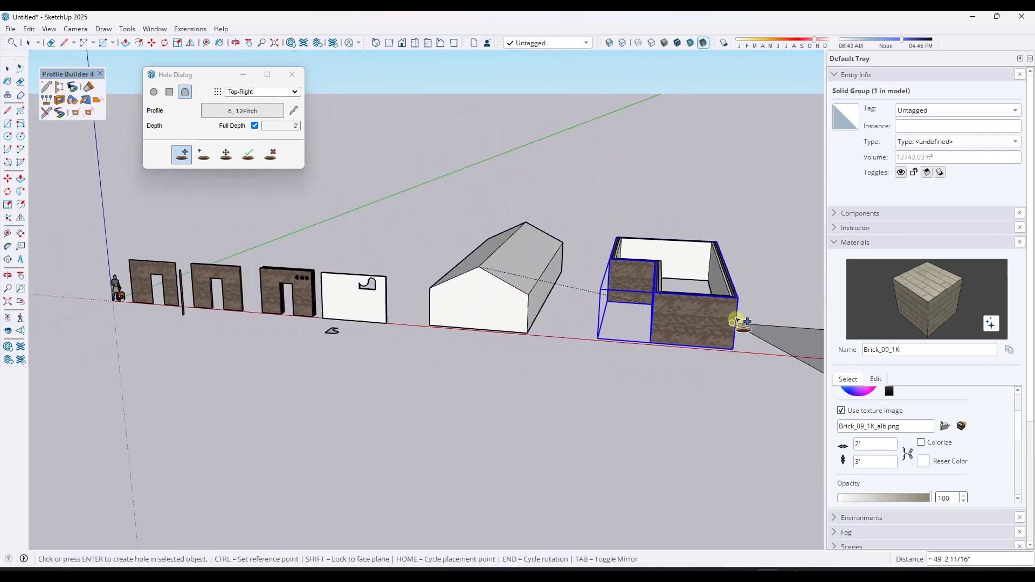
scroll(737, 320, up, 3)
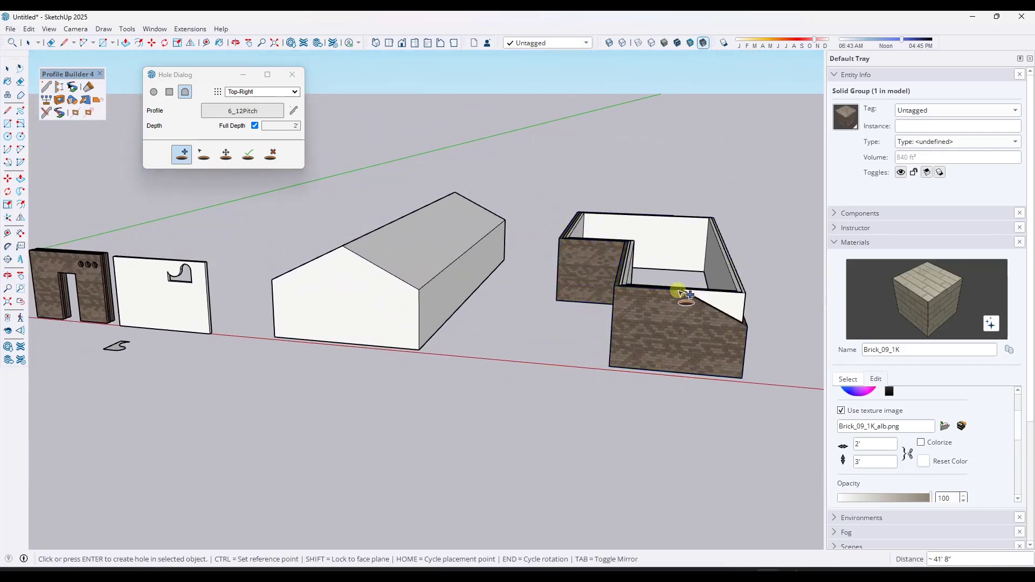
middle_drag(717, 302, 740, 277)
key(space)
scroll(740, 276, down, 1)
drag(712, 288, 688, 325)
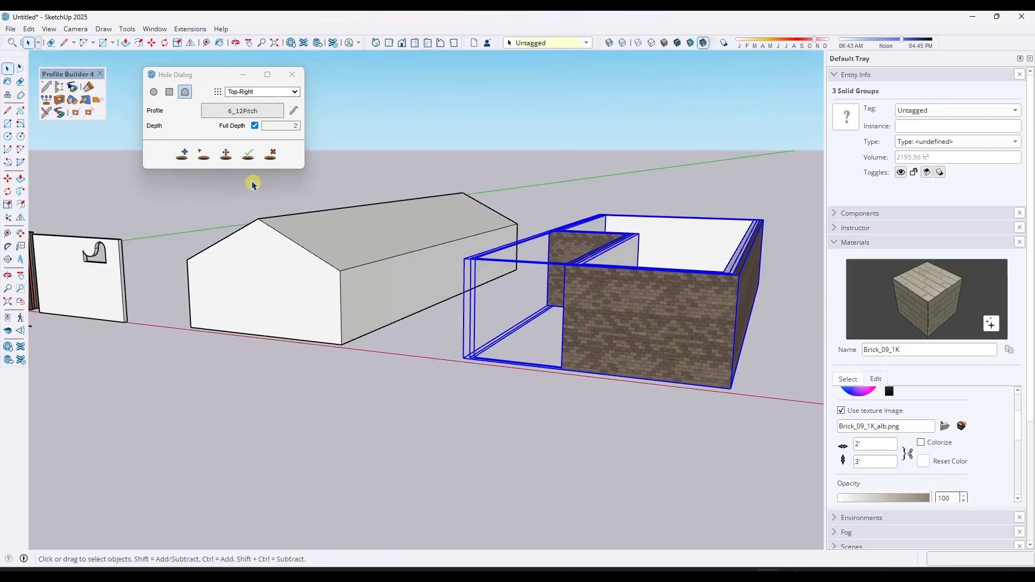
click(190, 158)
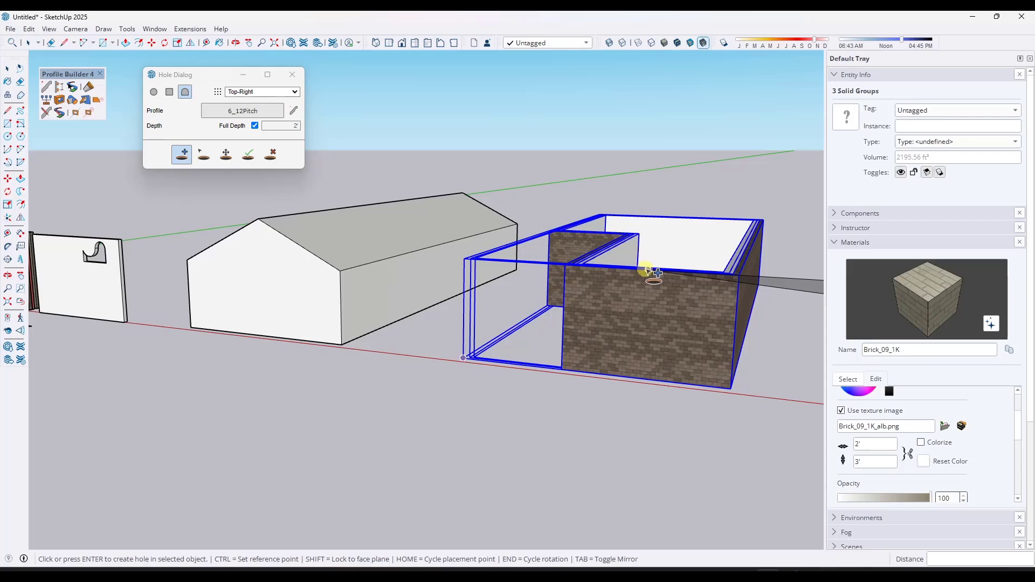
click(730, 276)
mouse_move(731, 276)
middle_down()
mouse_move(779, 220)
mouse_move(760, 275)
mouse_move(723, 270)
middle_up()
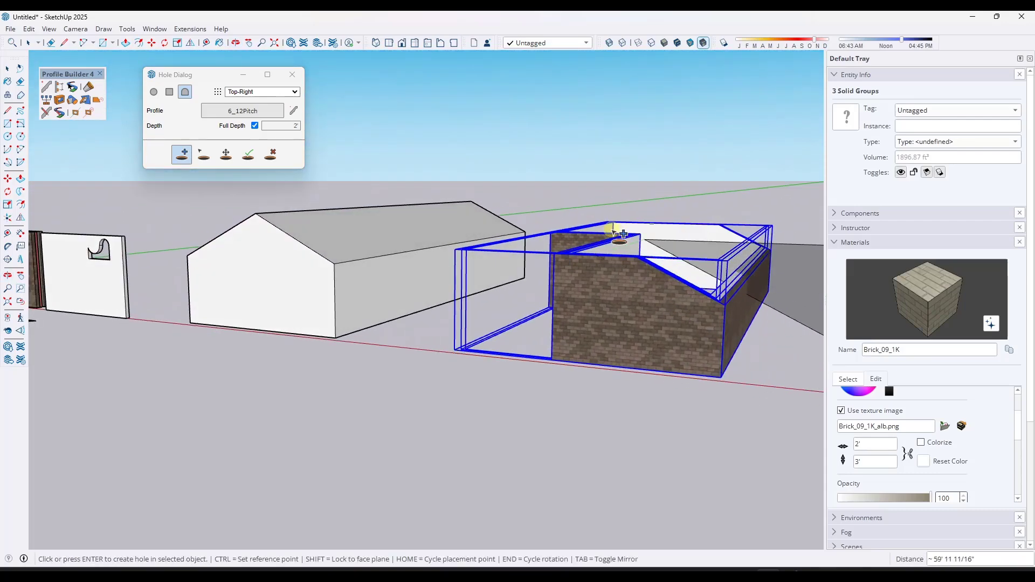
scroll(701, 286, down, 3)
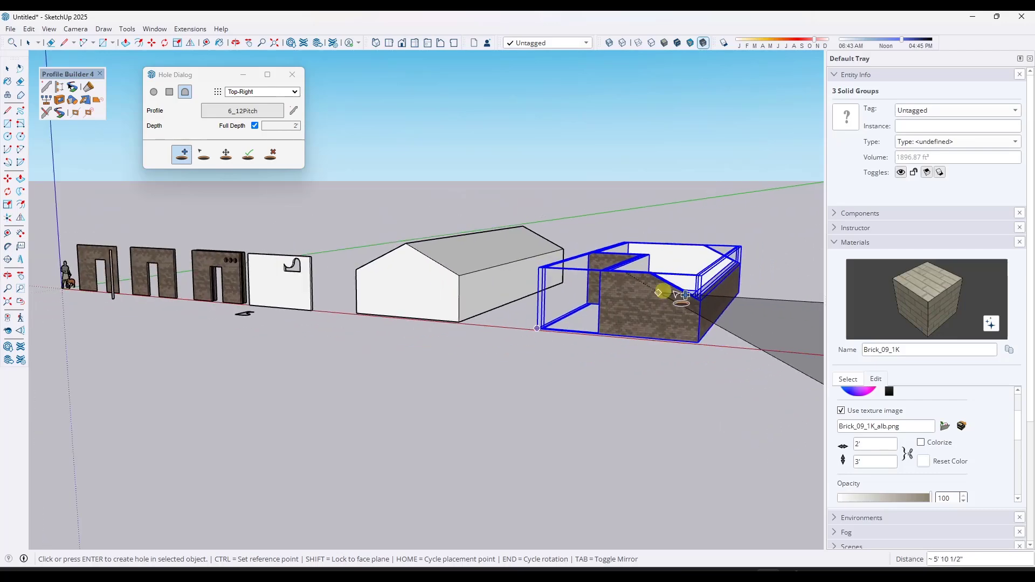
middle_drag(670, 289, 440, 265)
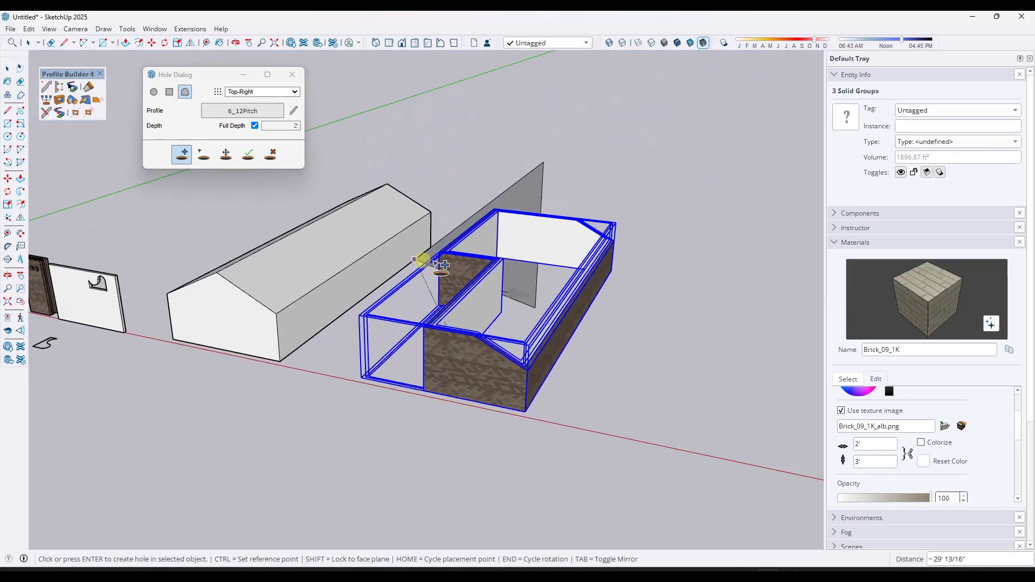
key(space)
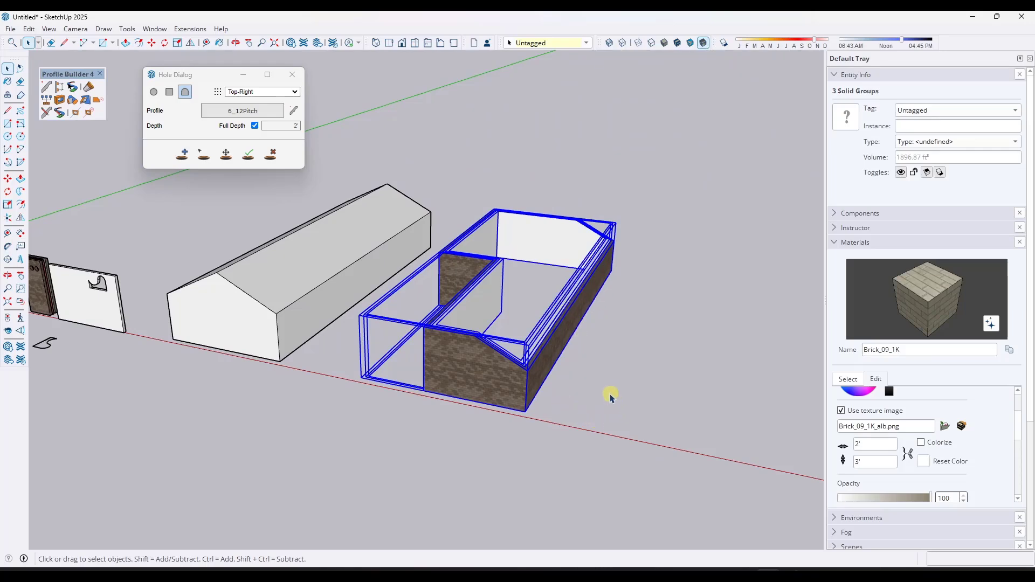
- Open the Assembly Dialog and load the 2x6 Exterior Wall assembly from the library
scroll(482, 352, down, 2)
scroll(674, 341, up, 3)
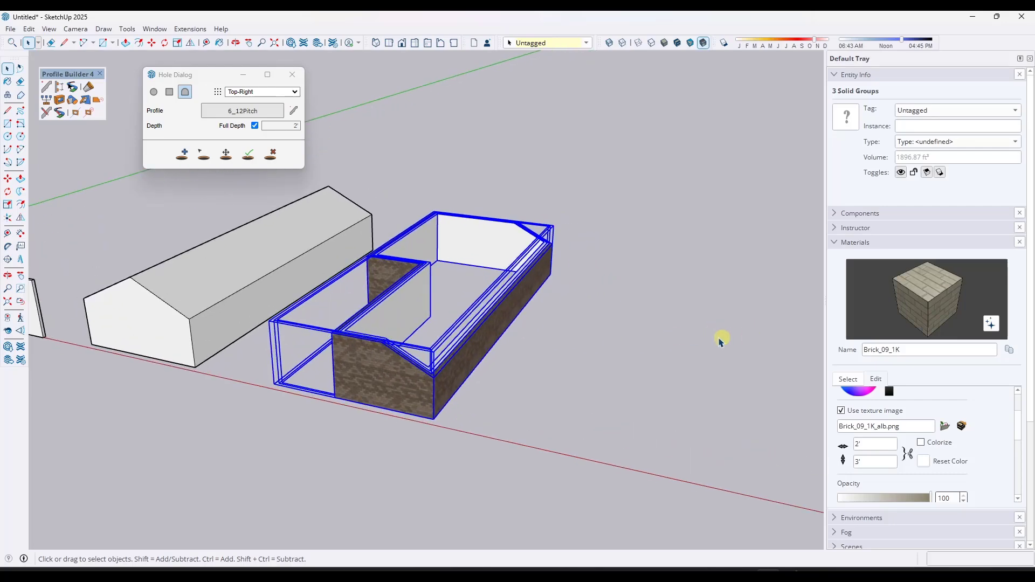
middle_drag(720, 339, 603, 295)
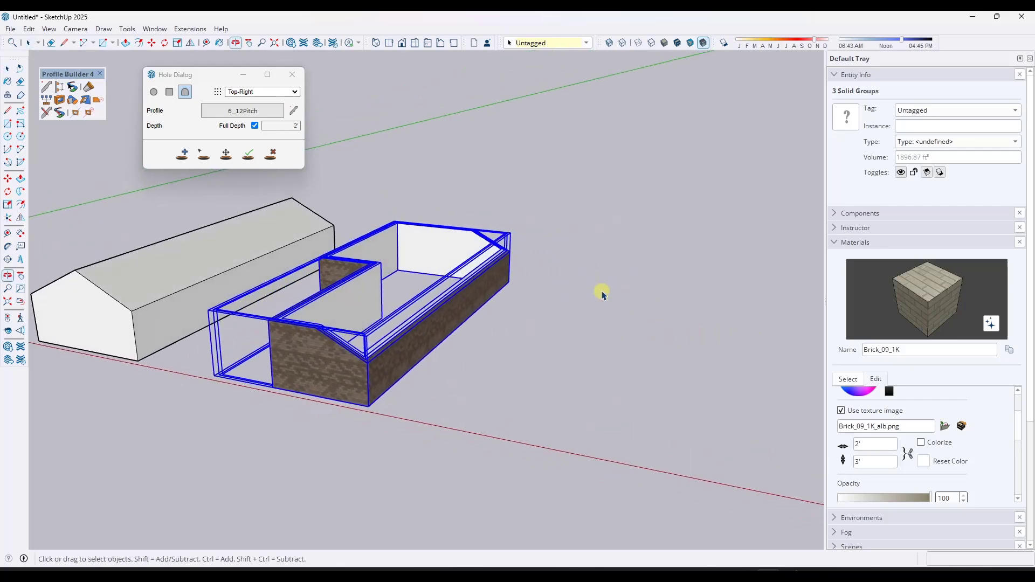
click(60, 88)
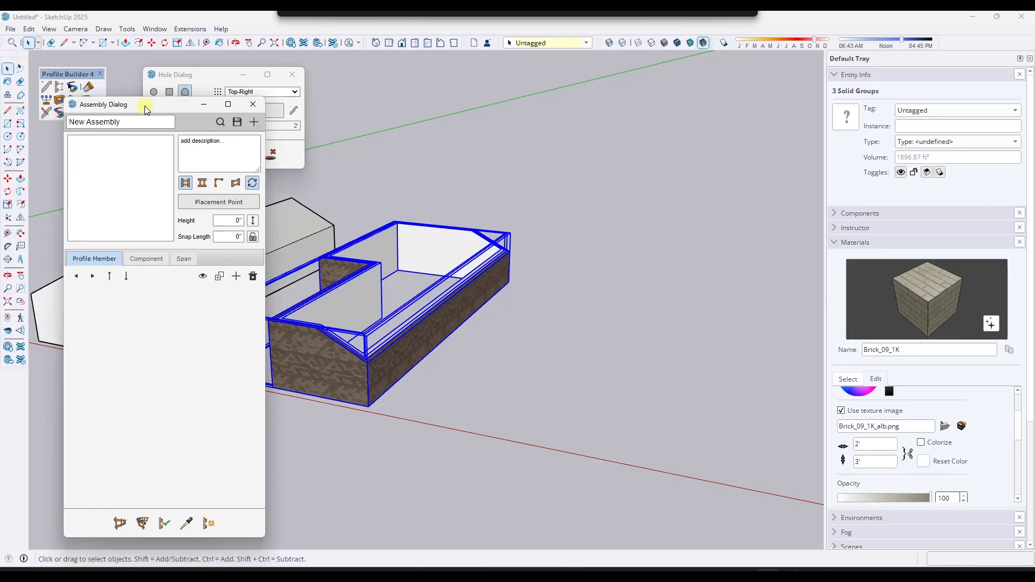
click(214, 124)
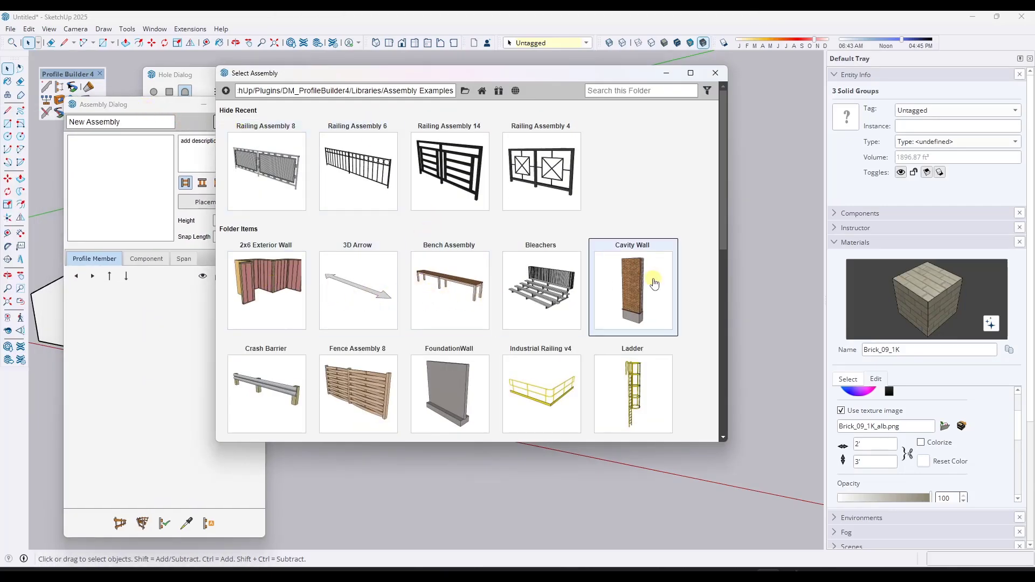
double_click(279, 299)
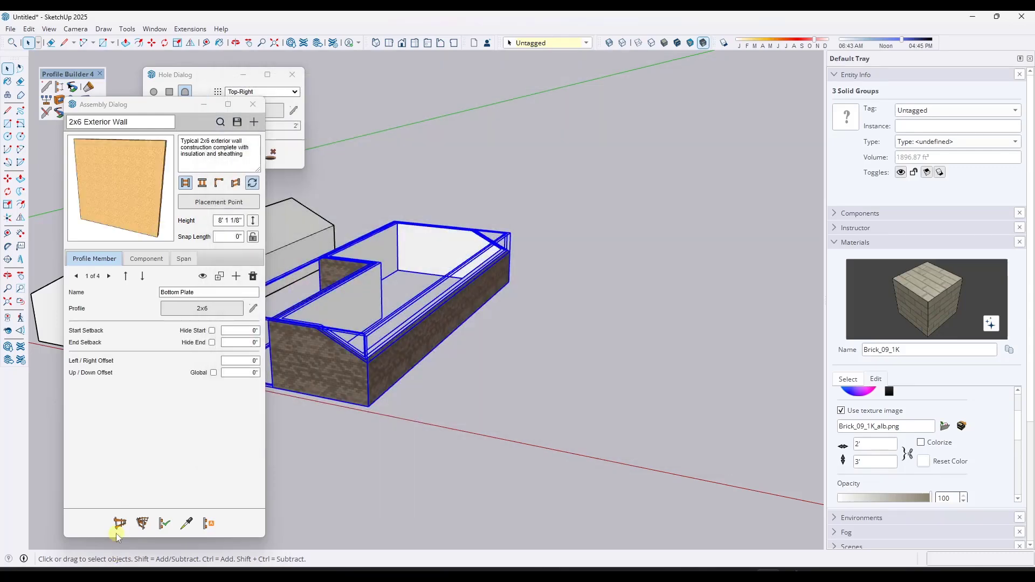
- Draw a U-shaped 2x6 Exterior Wall assembly through five corner points beside the brick walls
click(119, 524)
click(494, 411)
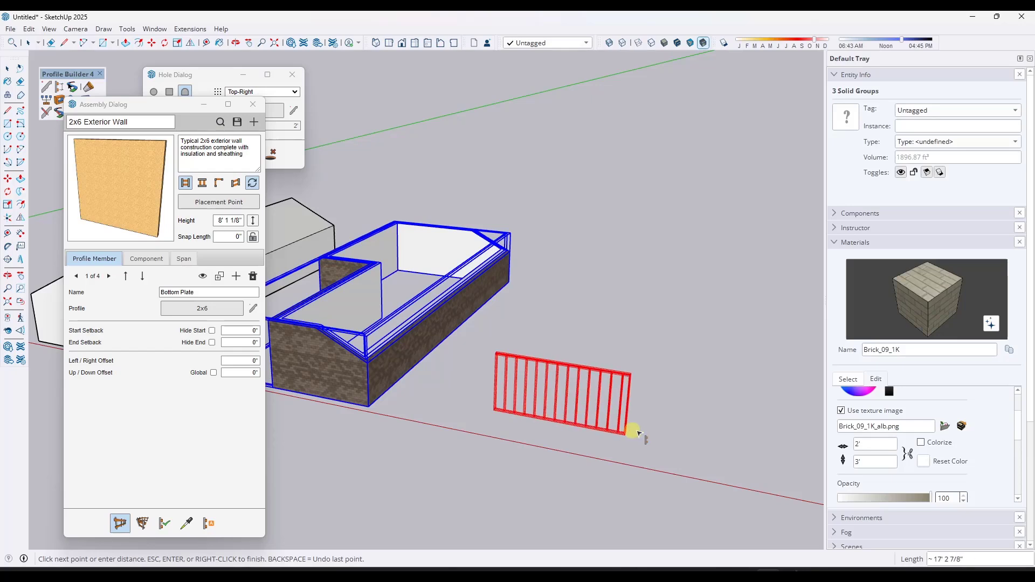
click(650, 442)
click(678, 364)
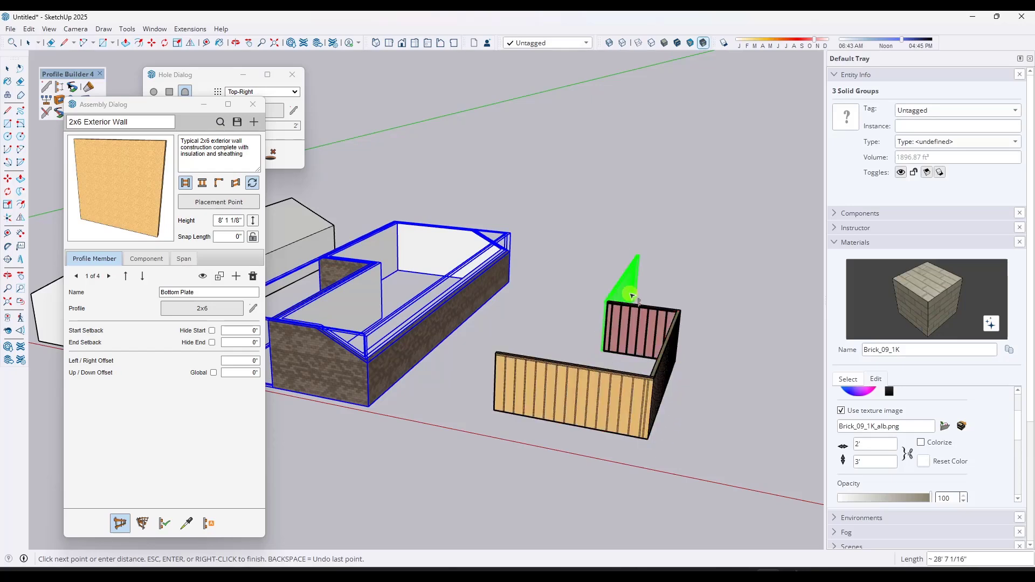
click(632, 296)
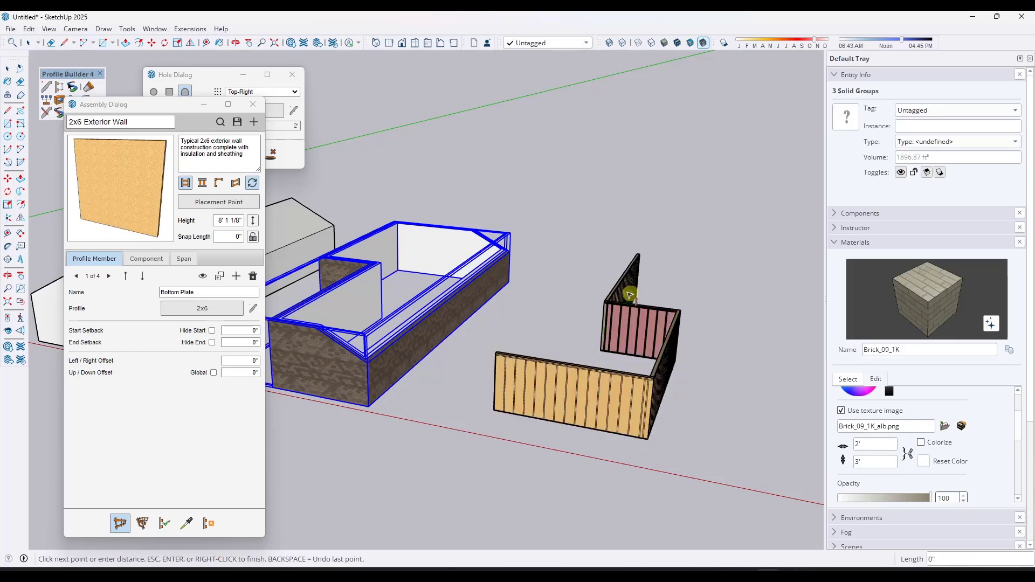
click(494, 414)
key(Escape)
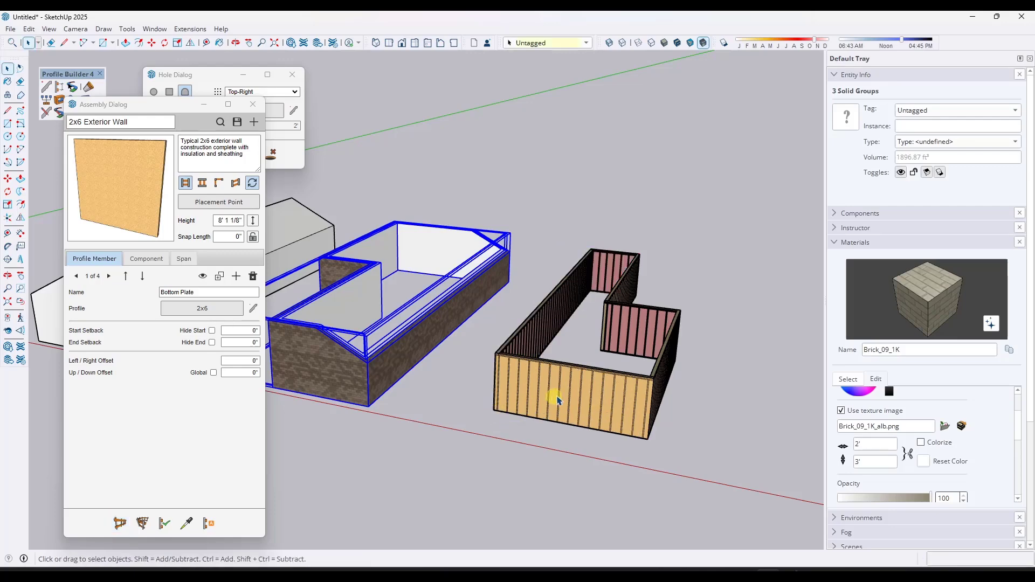
- Close the Assembly Dialog, select the new wall assembly, and set the hole to a rectangle with Bottom-Middle placement
middle_drag(555, 398, 620, 371)
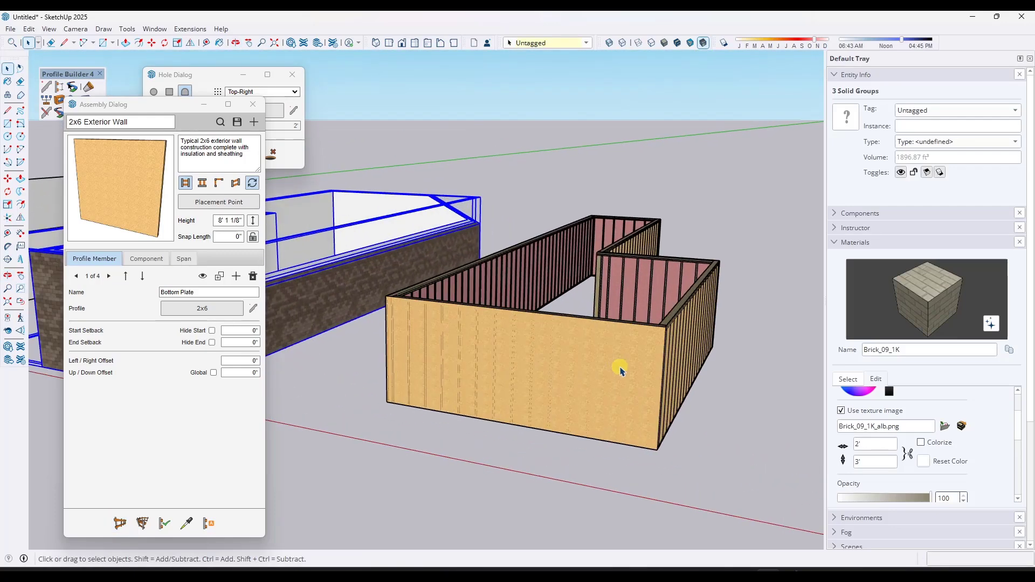
click(254, 104)
click(171, 95)
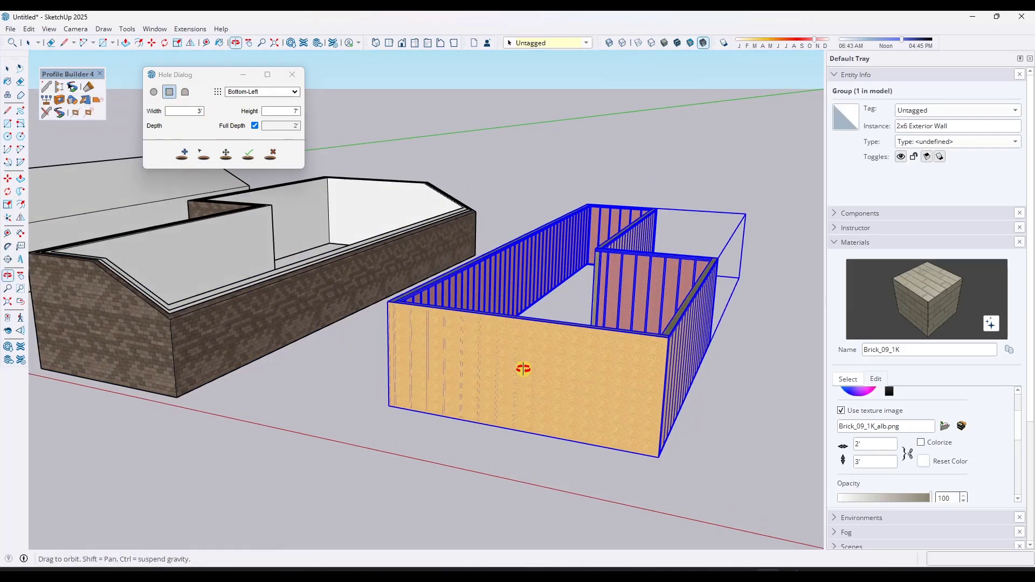
middle_drag(522, 369, 525, 377)
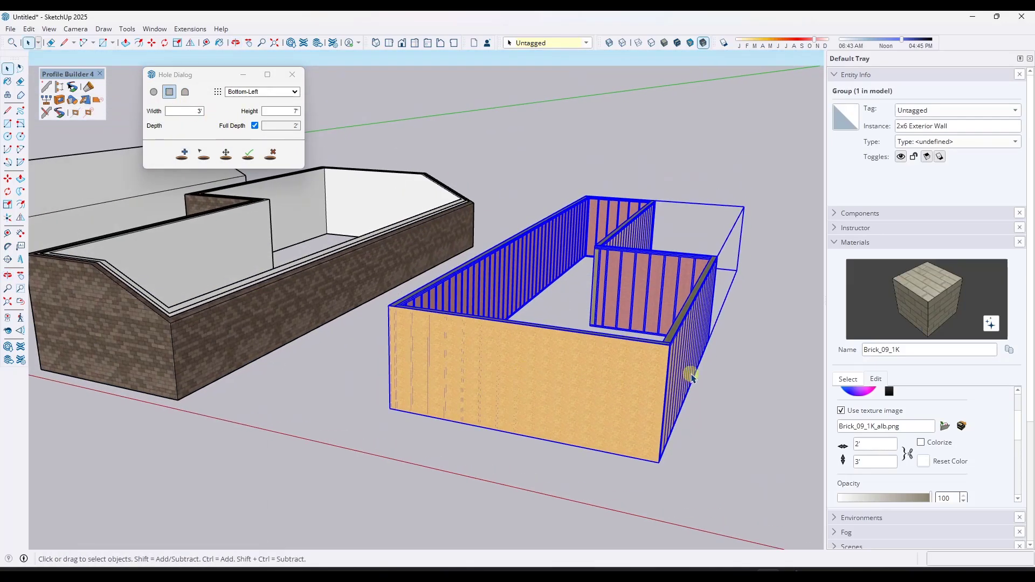
scroll(692, 377, up, 1)
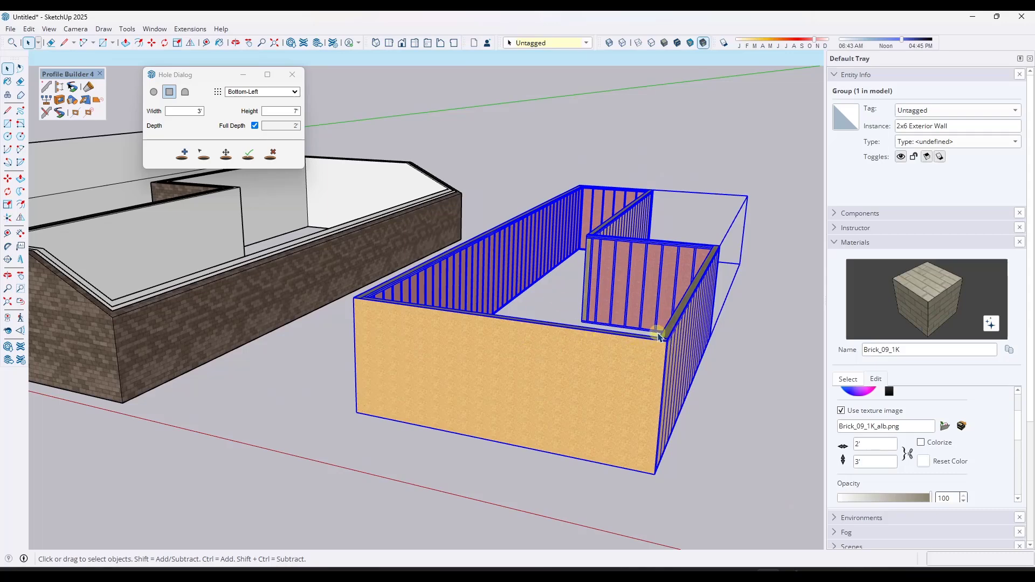
click(247, 93)
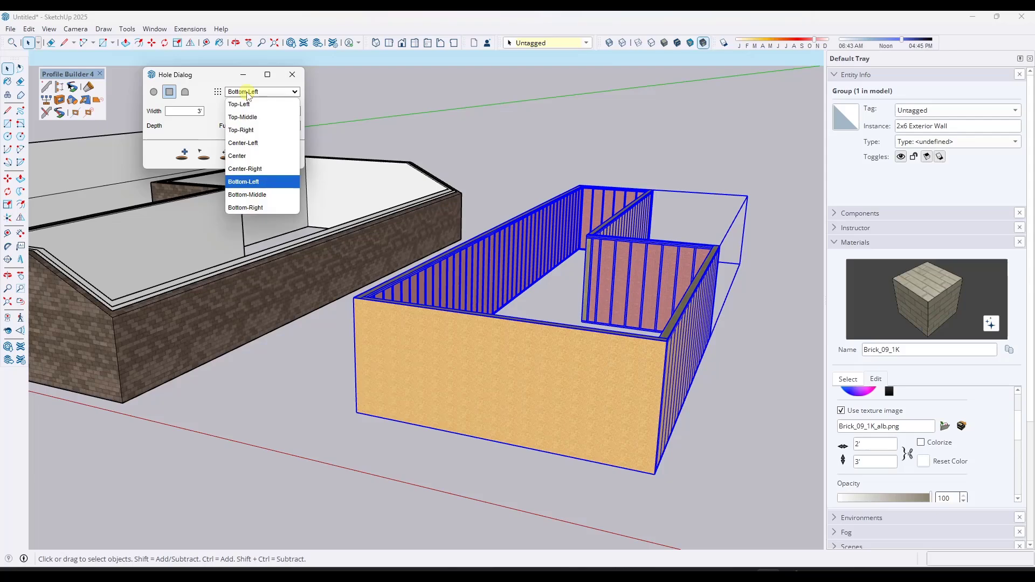
click(248, 93)
click(265, 96)
click(253, 196)
- Cut 3' by 7' full-depth door holes into several walls of the assembly
click(182, 155)
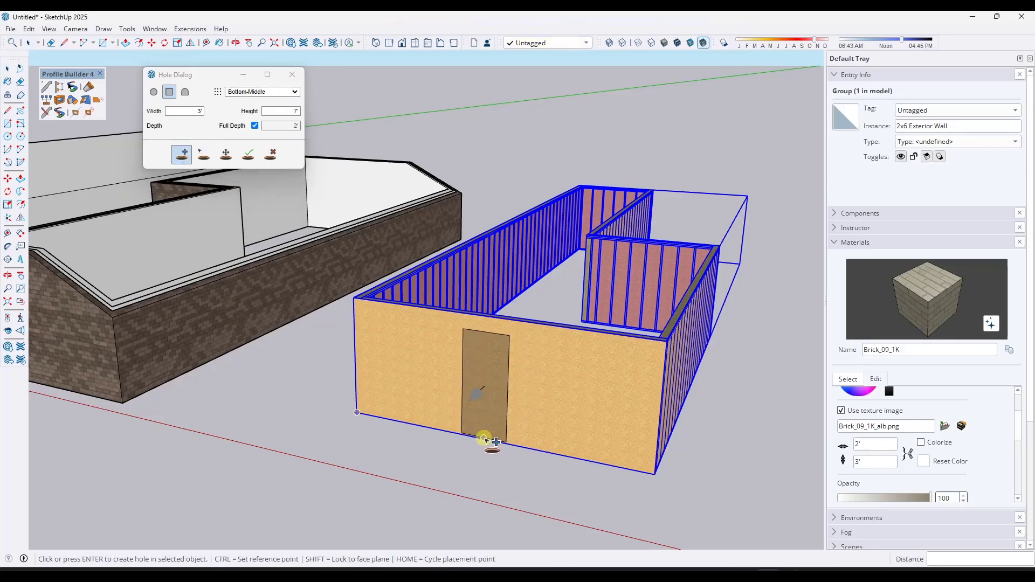
middle_drag(518, 429, 403, 389)
scroll(477, 453, up, 3)
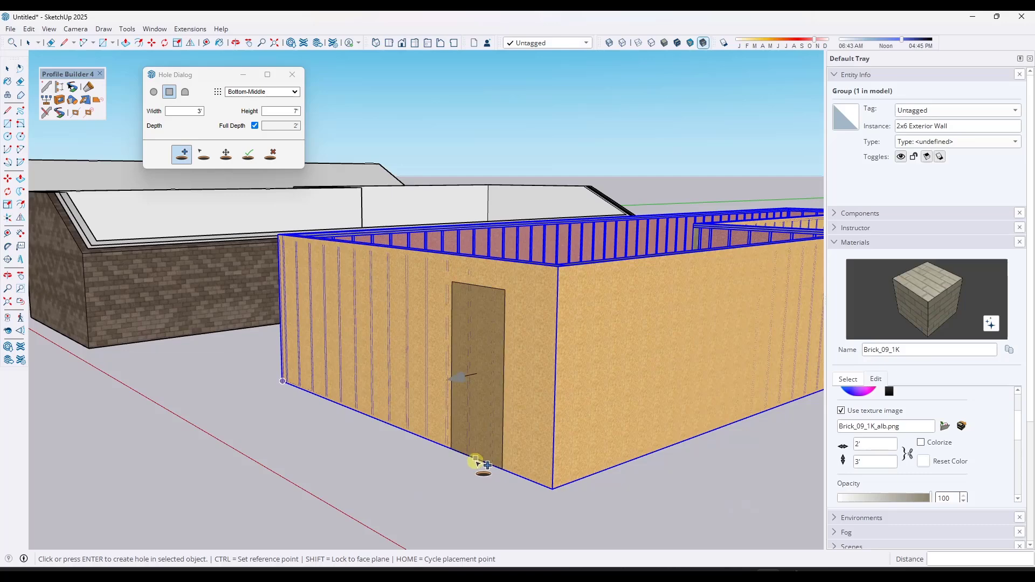
click(461, 426)
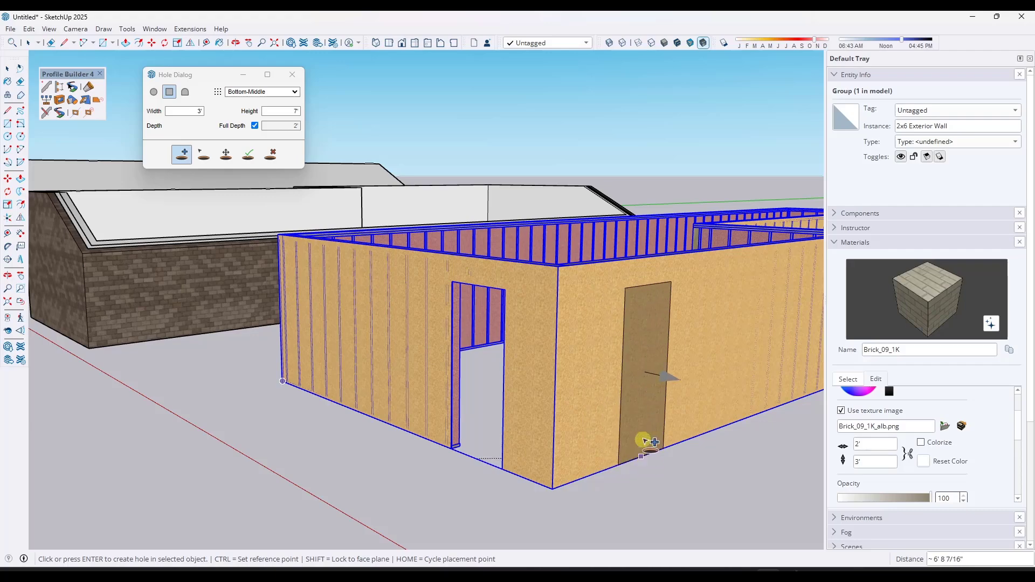
click(647, 442)
scroll(647, 442, down, 1)
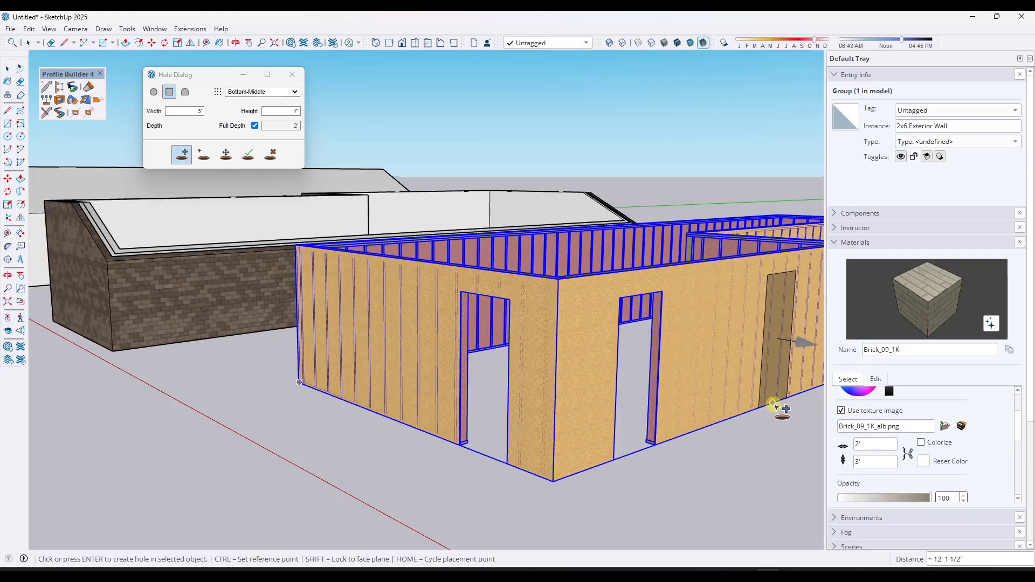
middle_drag(761, 373, 449, 280)
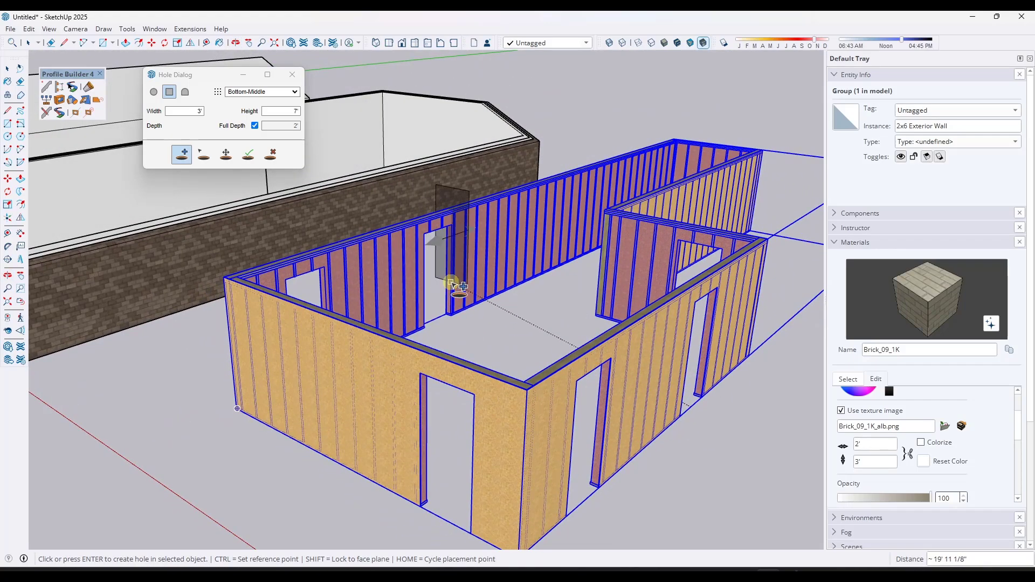
- Remove the door holes from the wall assembly and switch off Full Depth, using a 1' depth
click(270, 154)
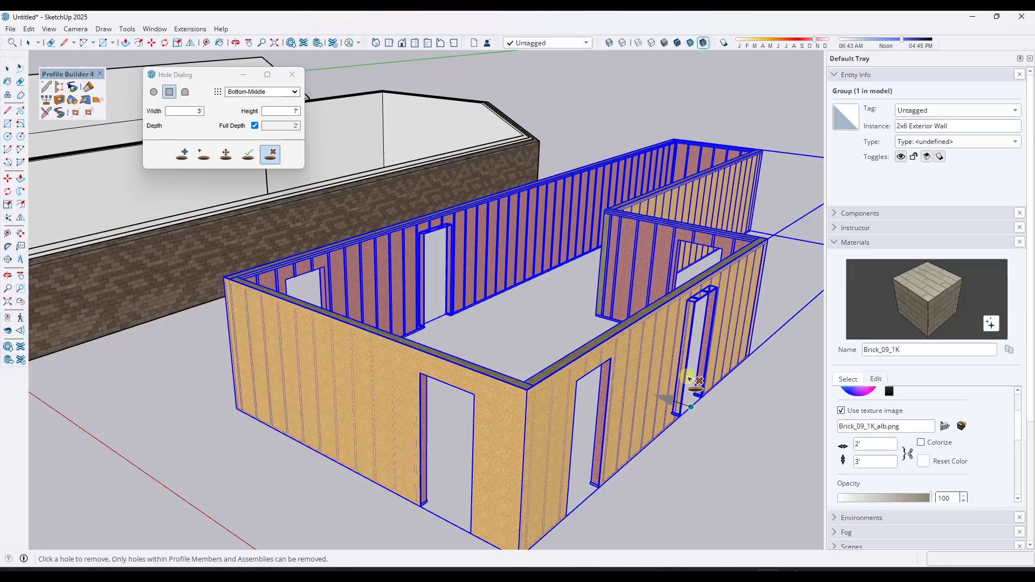
click(602, 421)
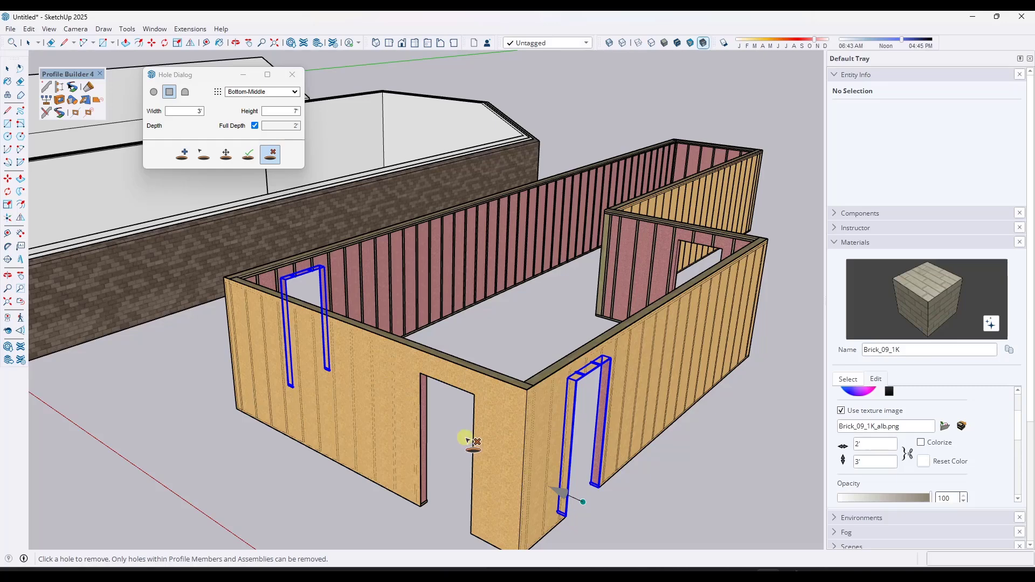
click(255, 126)
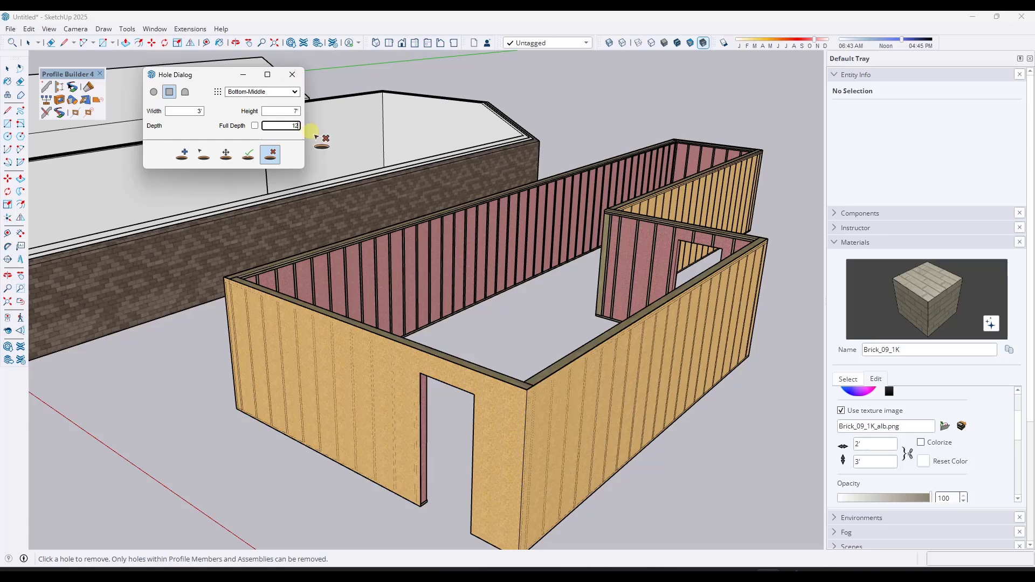
click(272, 164)
click(422, 421)
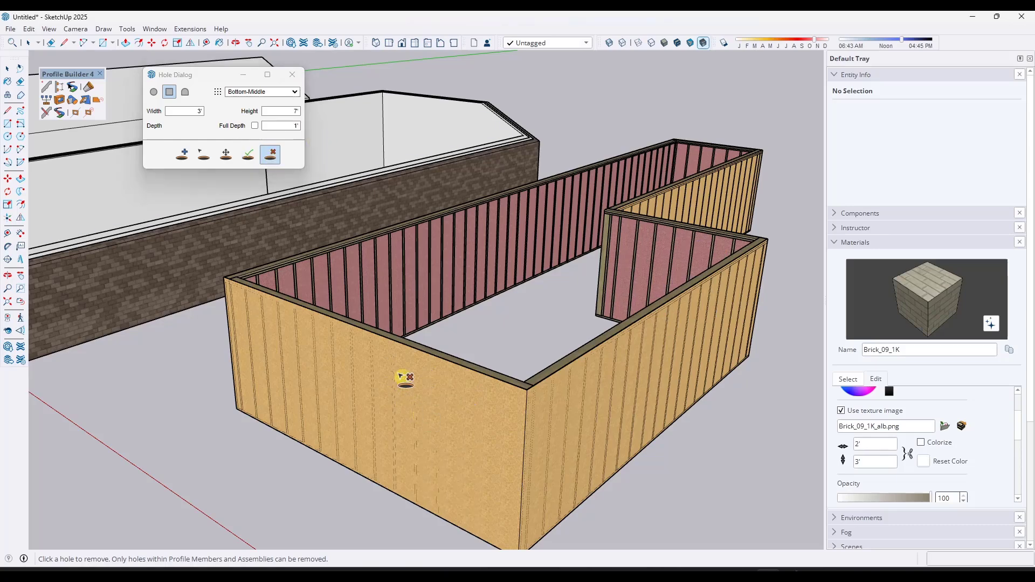
- Cut three 1'-deep rectangular door holes into the front walls of the assembly
click(186, 158)
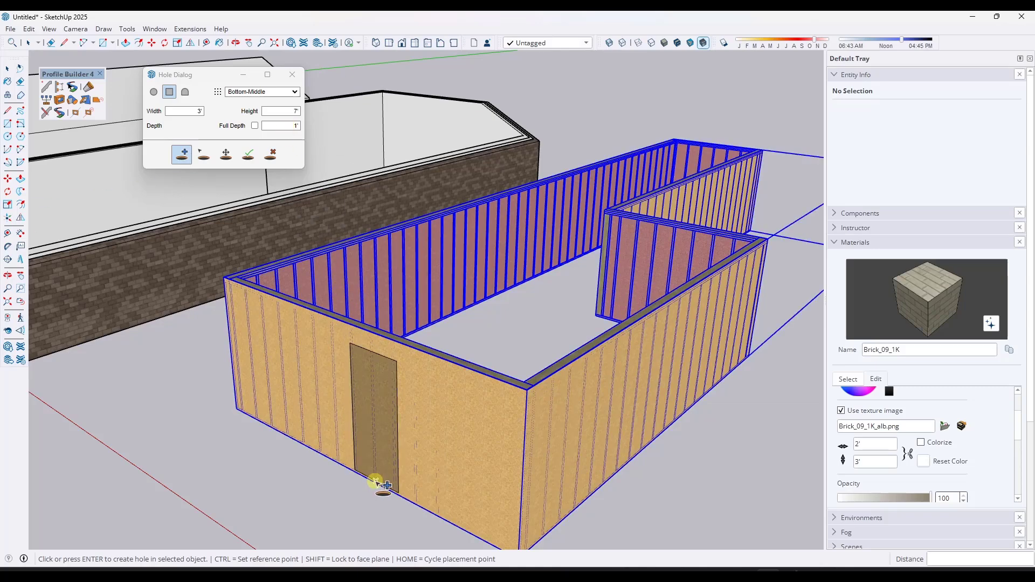
click(402, 481)
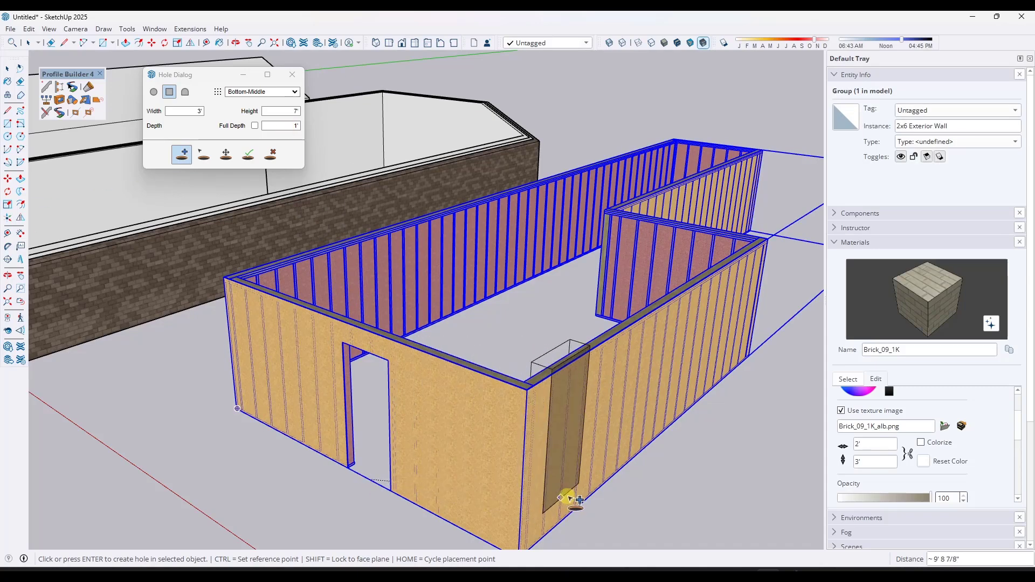
click(586, 503)
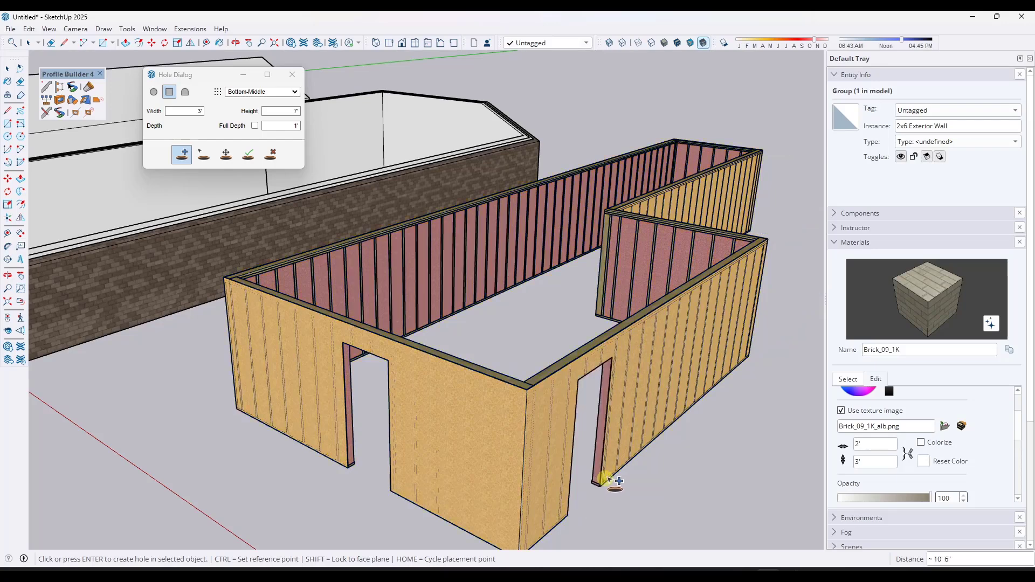
click(701, 400)
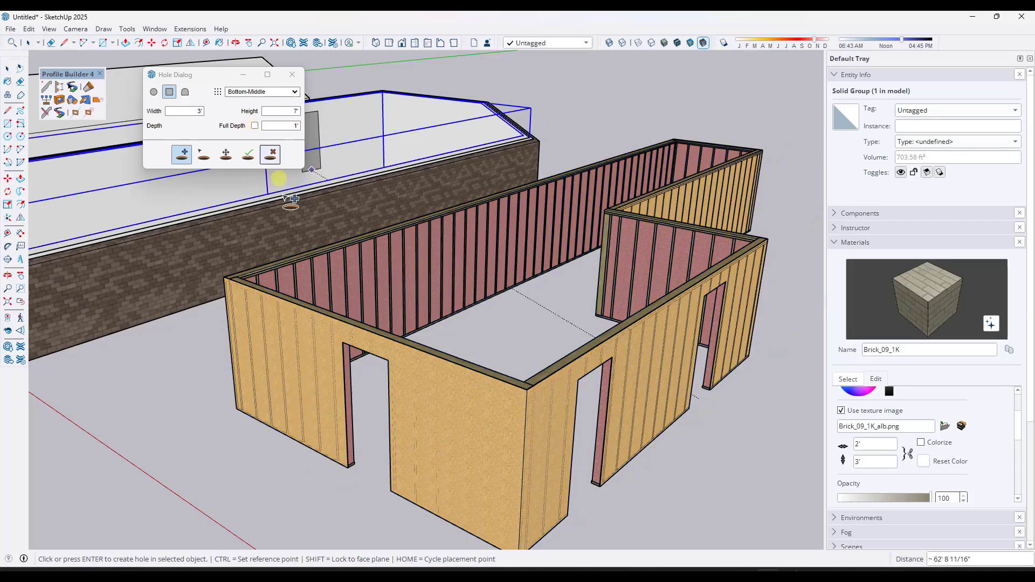
- Select the brick gable wall group and set the hole depth to 2'
scroll(545, 432, down, 5)
key(space)
scroll(256, 359, up, 3)
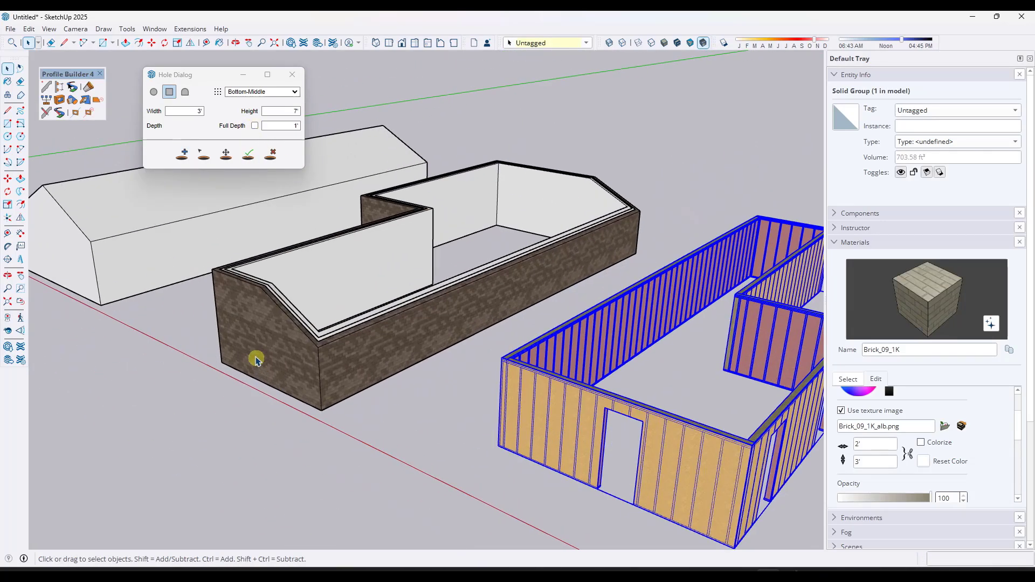
click(257, 359)
scroll(261, 334, up, 2)
middle_drag(261, 332, 443, 382)
scroll(291, 304, up, 4)
middle_drag(381, 344, 485, 333)
click(274, 156)
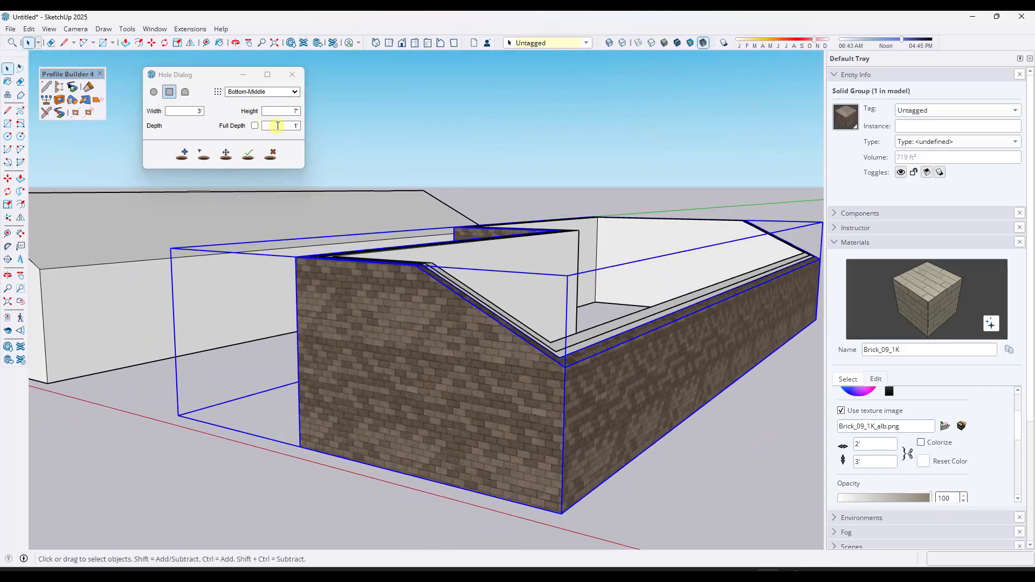
double_click(296, 126)
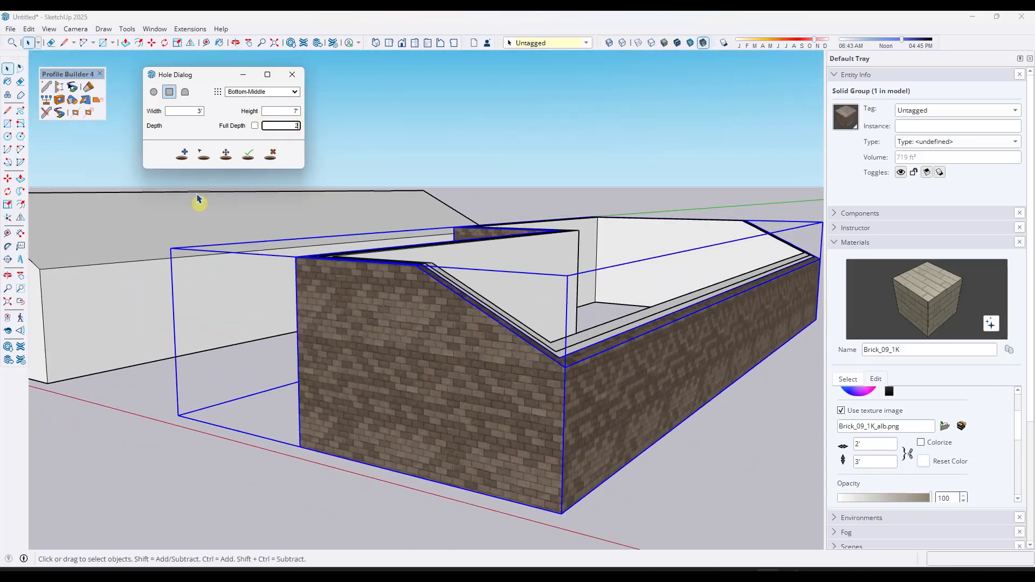
- Cut three 2'-deep door holes into the front face of the brick gable wall
click(182, 154)
click(354, 438)
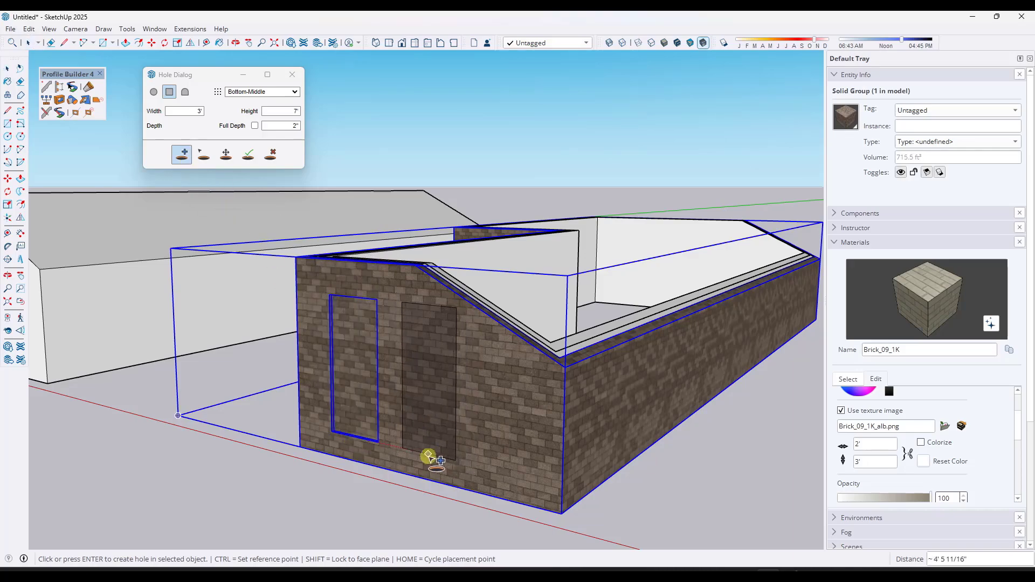
click(430, 455)
scroll(384, 412, up, 5)
middle_drag(439, 360, 548, 473)
scroll(400, 374, down, 4)
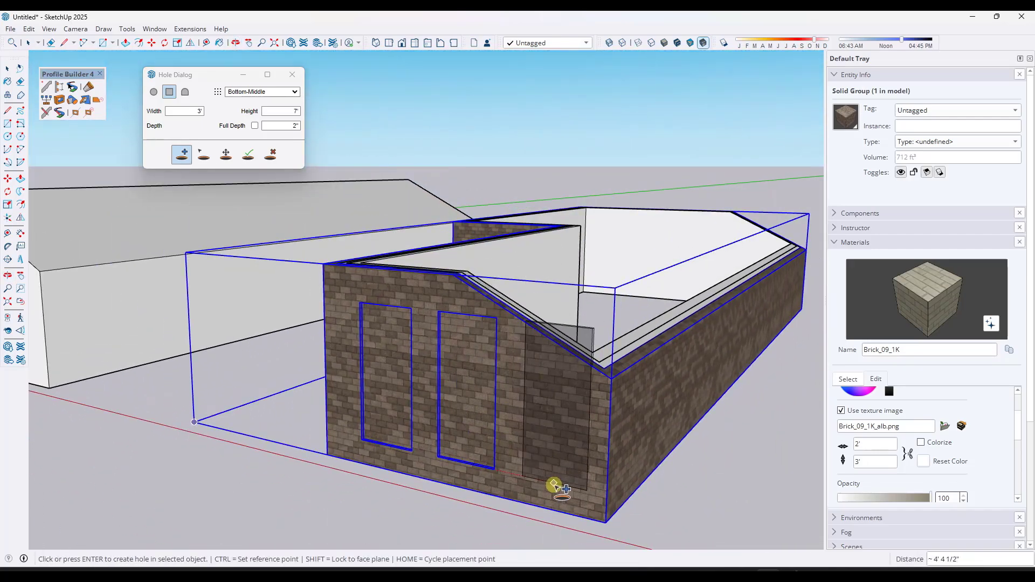
mouse_move(594, 381)
middle_down()
mouse_move(513, 448)
mouse_move(296, 495)
mouse_move(464, 469)
mouse_move(574, 384)
middle_up()
- Orbit around the walls to inspect the cut door openings
scroll(574, 384, up, 6)
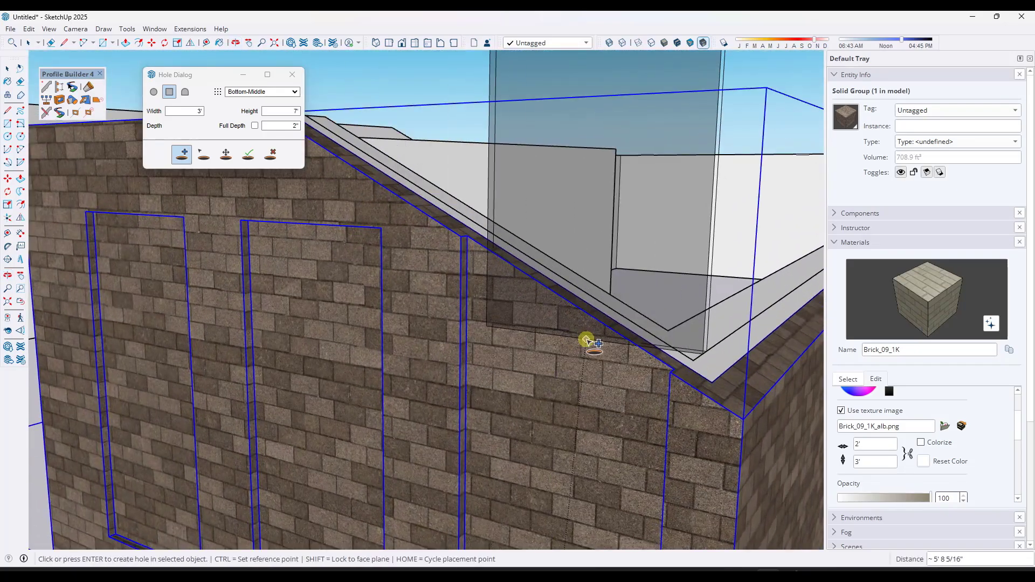
scroll(581, 321, down, 8)
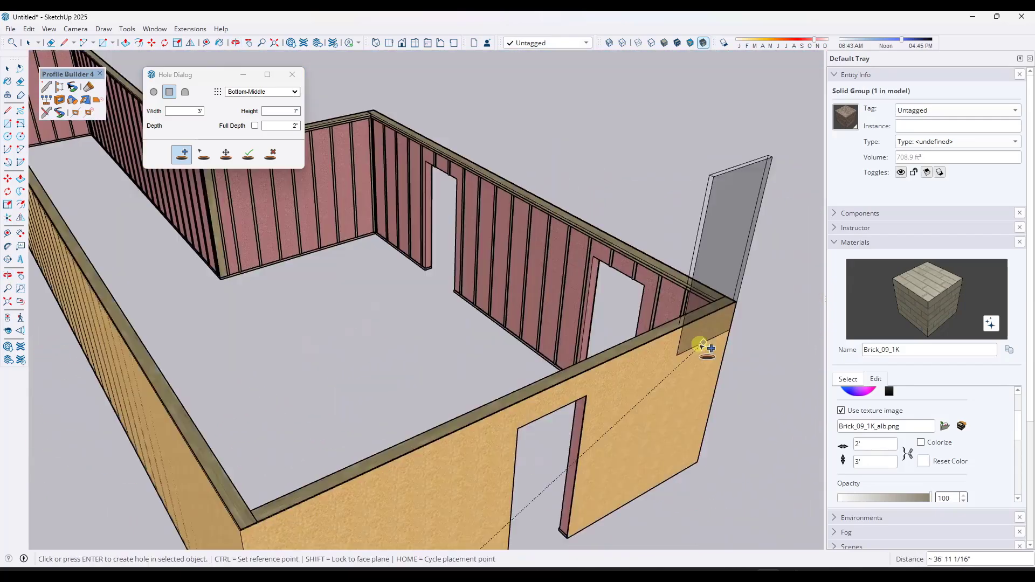
middle_drag(702, 347, 596, 300)
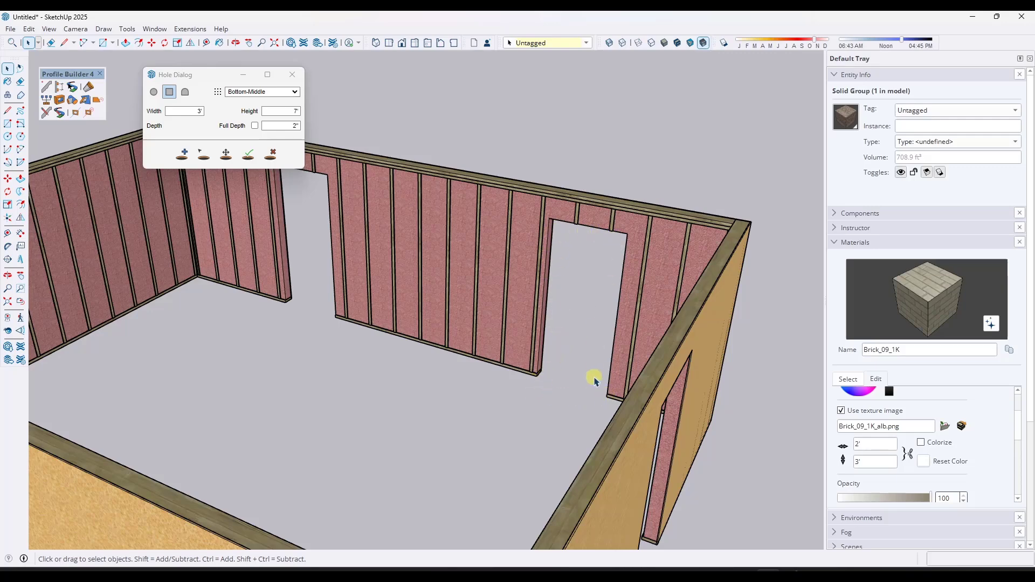
mouse_move(599, 341)
middle_down()
mouse_move(613, 354)
mouse_move(599, 358)
mouse_move(588, 345)
middle_up()
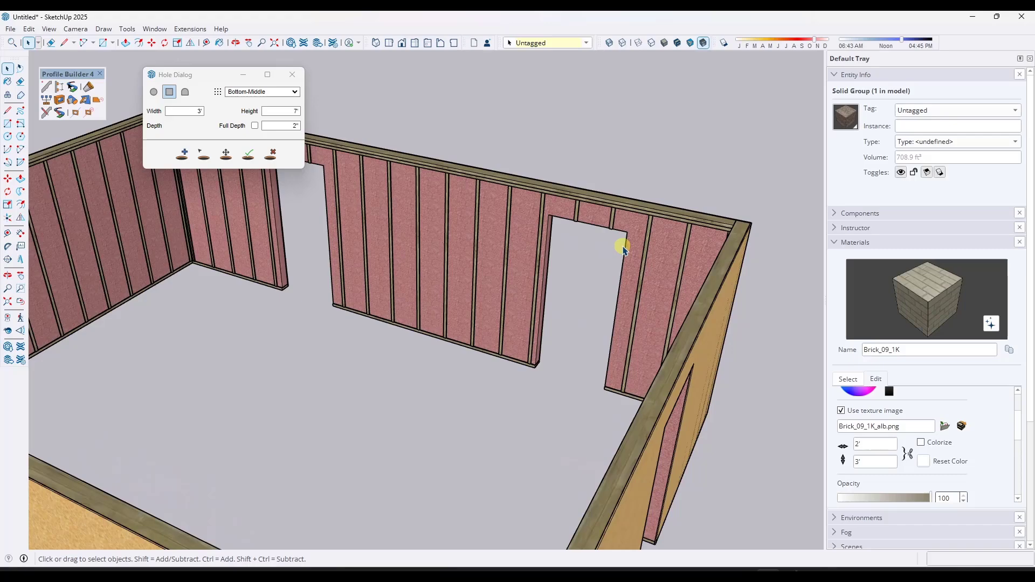
middle_drag(634, 303, 589, 268)
scroll(590, 267, down, 10)
scroll(484, 474, up, 3)
scroll(470, 447, up, 3)
mouse_move(470, 447)
middle_down()
mouse_move(538, 434)
mouse_move(323, 363)
mouse_move(429, 361)
mouse_move(379, 362)
mouse_move(422, 388)
middle_up()
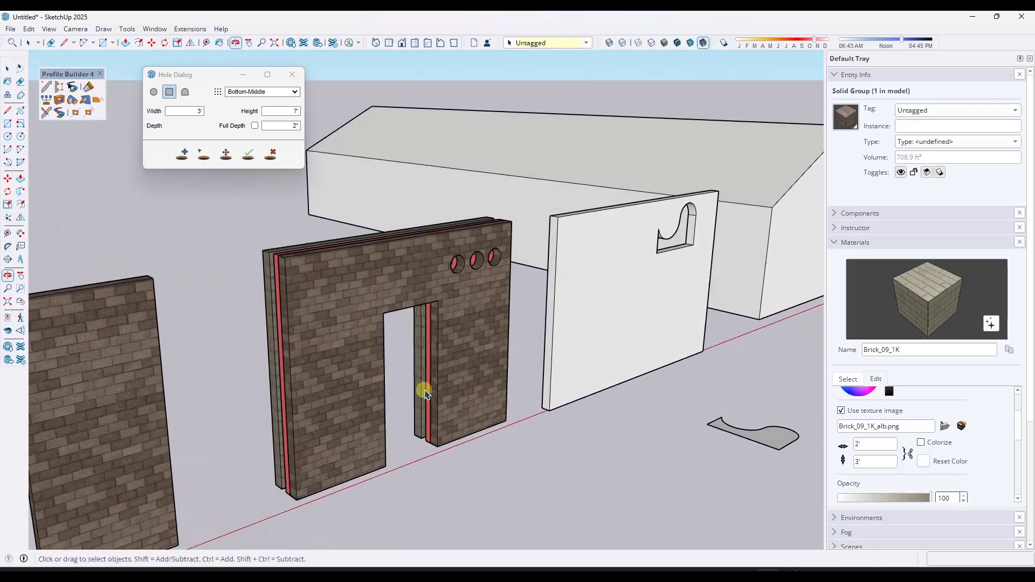